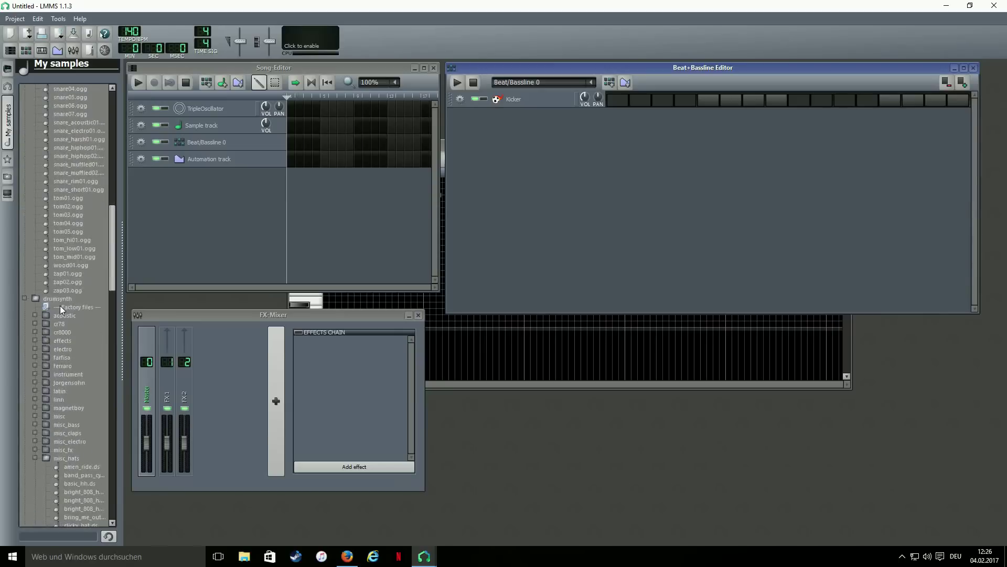
Add the raver_organ.ds sample from the drumsynth misc_synth folder as an instrument track in the Beat+Bassline Editor
click(24, 298)
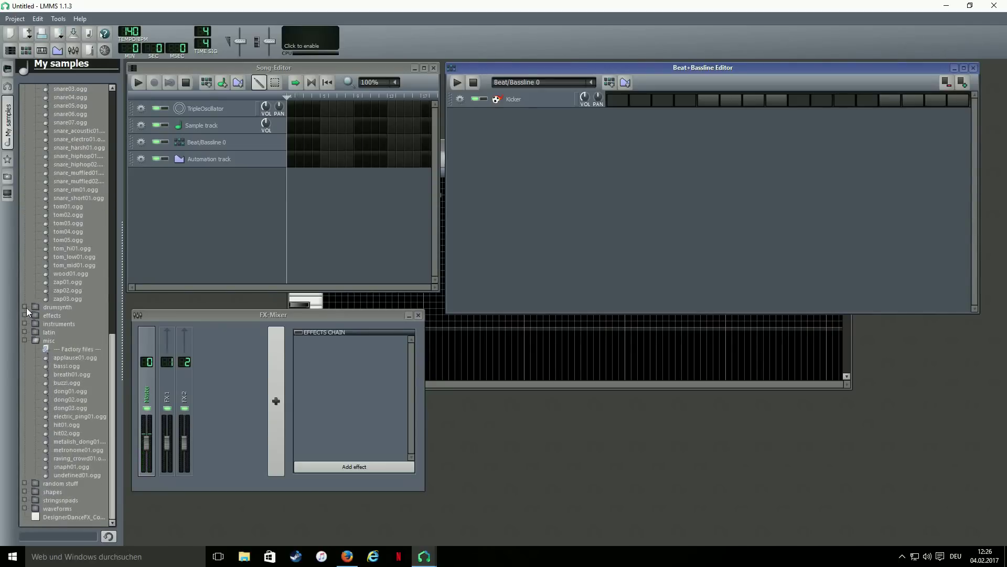
click(24, 307)
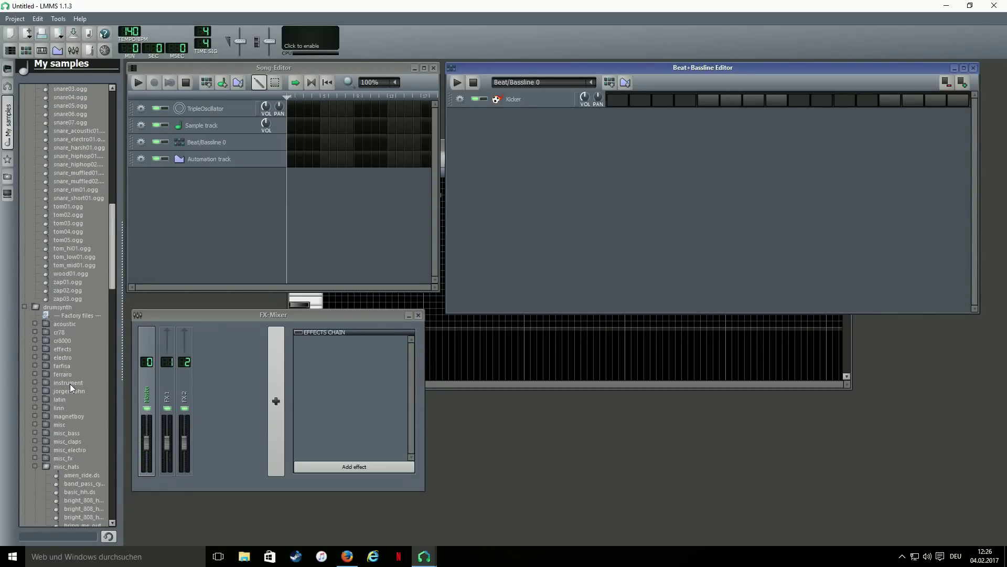
scroll(69, 382, down, 5)
scroll(65, 265, down, 7)
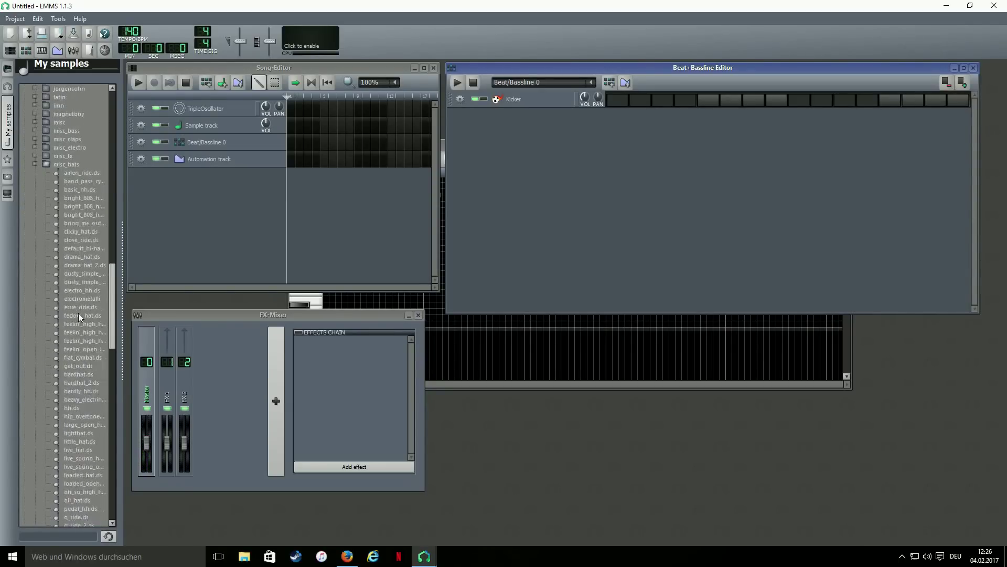
scroll(64, 221, down, 17)
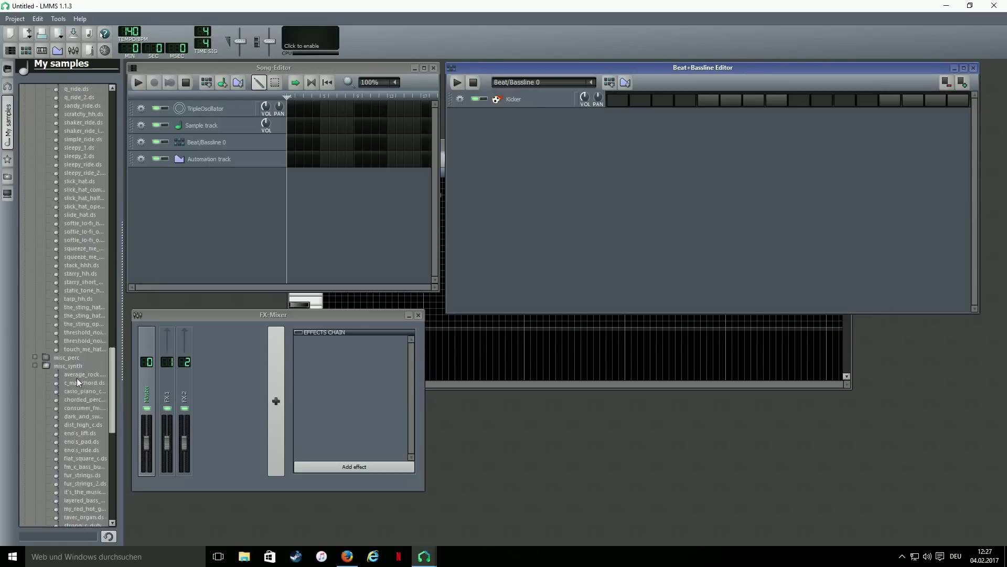
scroll(74, 383, down, 1)
scroll(73, 388, down, 3)
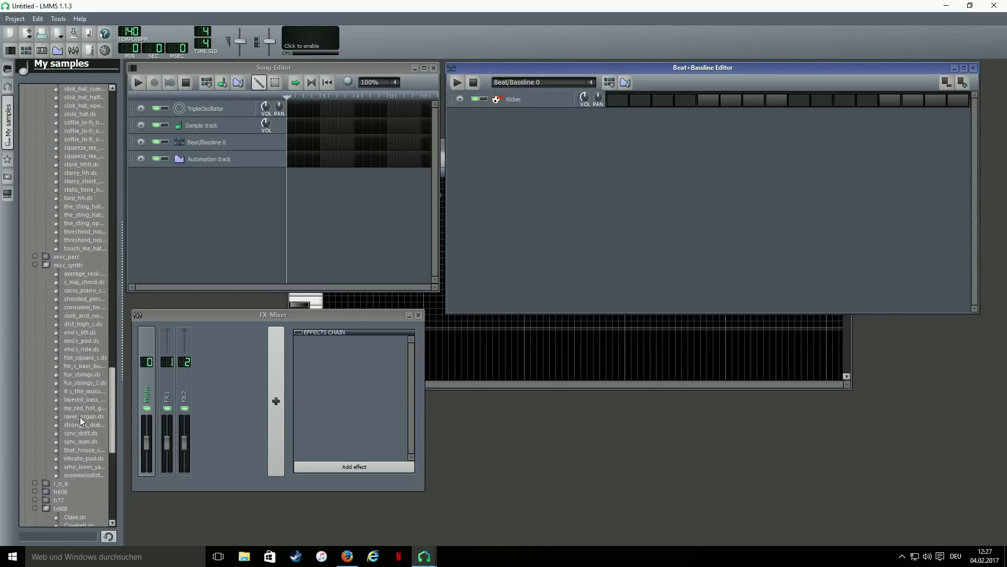
drag(80, 416, 630, 204)
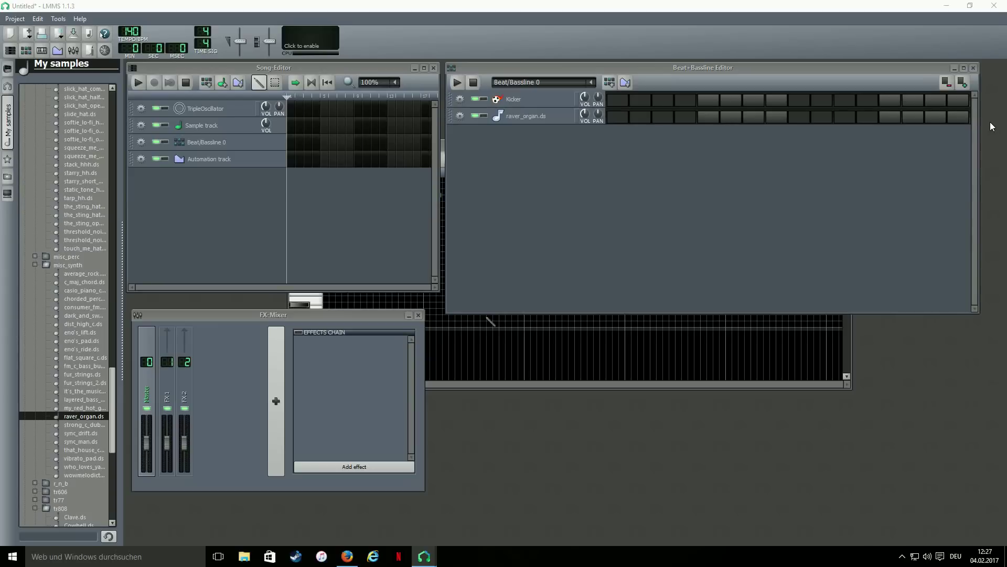
Open the raver_organ.ds instrument's settings and turn its volume envelope amount up to maximum
click(530, 117)
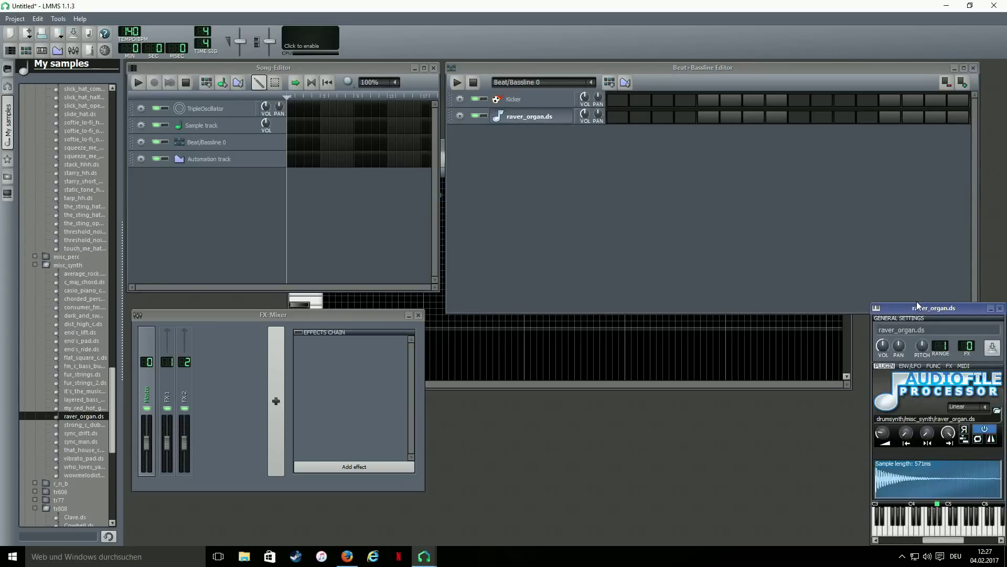
drag(917, 303, 754, 261)
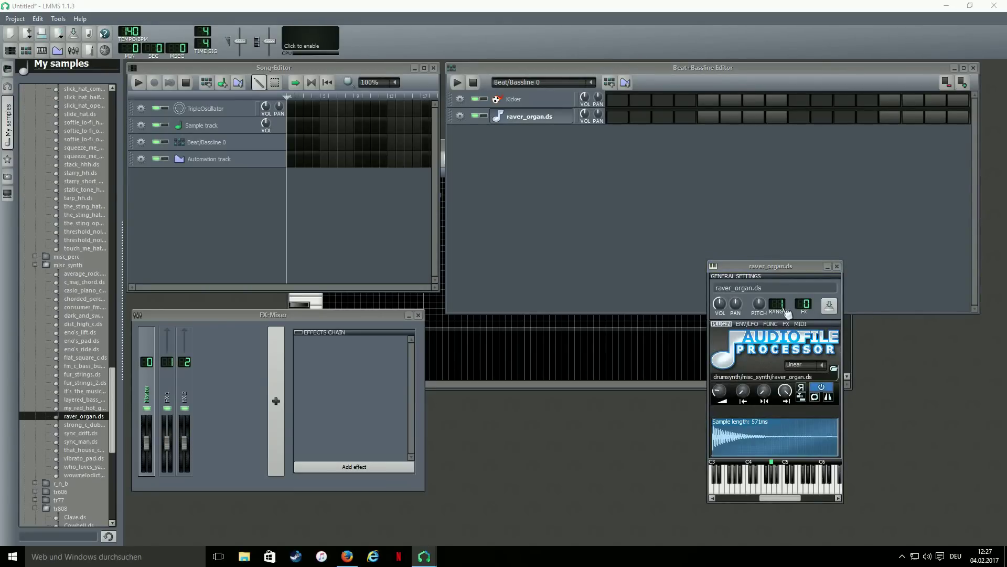
drag(760, 303, 760, 308)
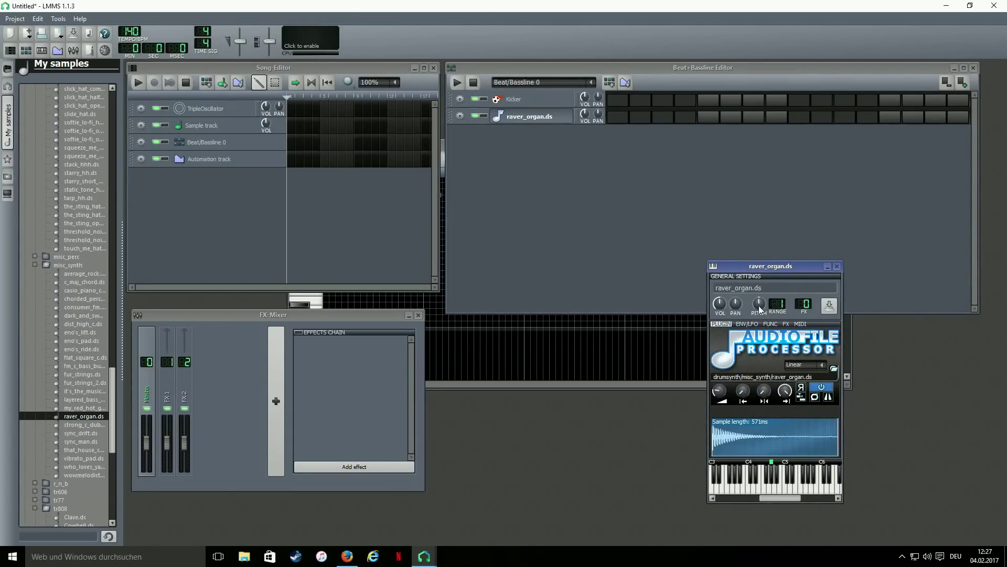
click(742, 324)
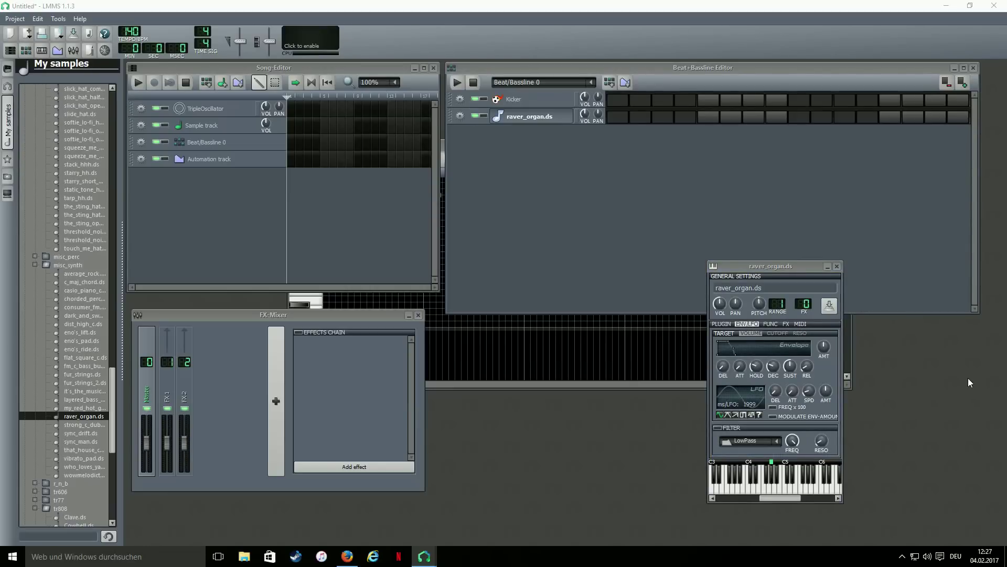
drag(824, 347, 828, 340)
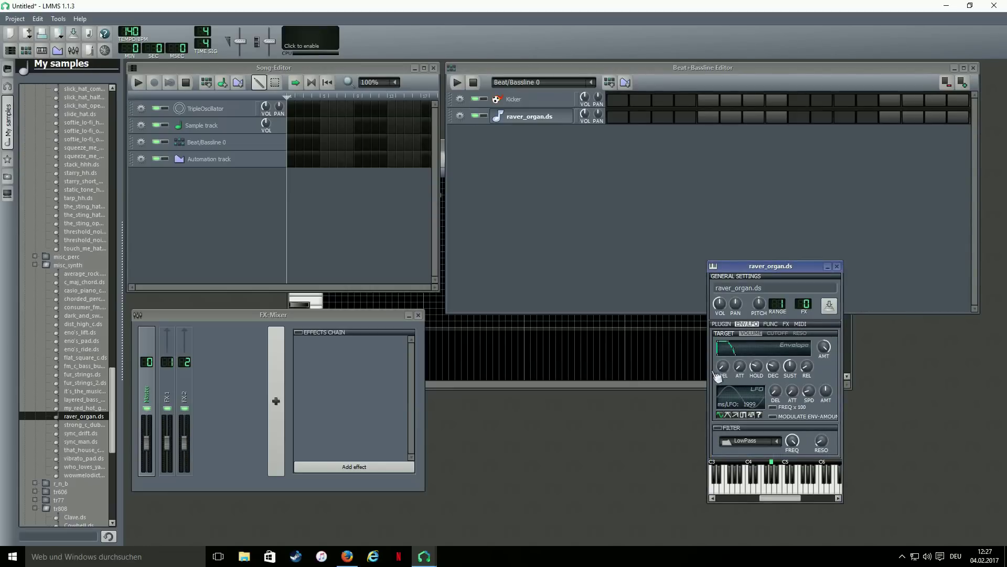
click(740, 367)
drag(739, 367, 740, 365)
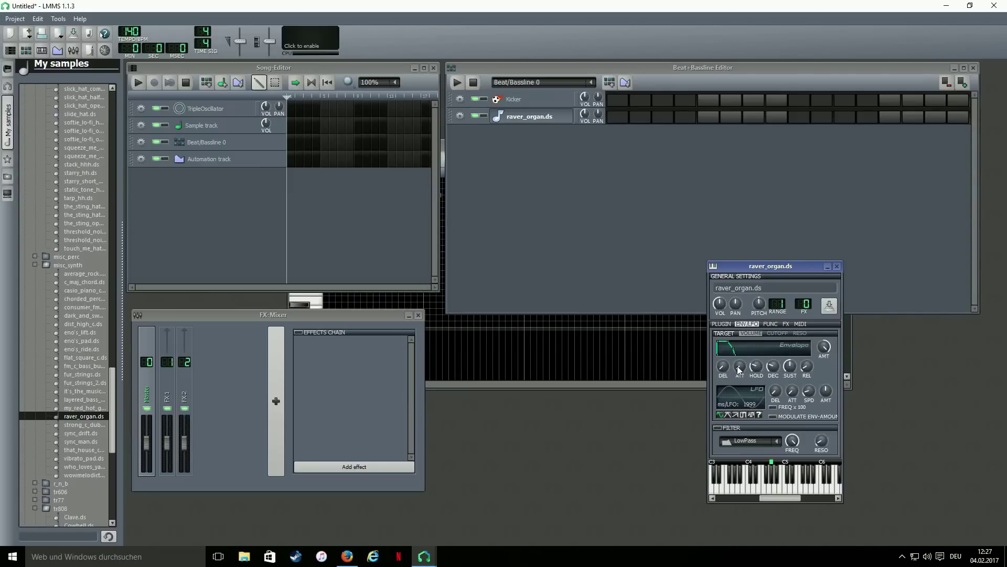
Add the Calf Reverb LADSPA effect to the raver_organ.ds effects chain, keeping its default controls
click(786, 325)
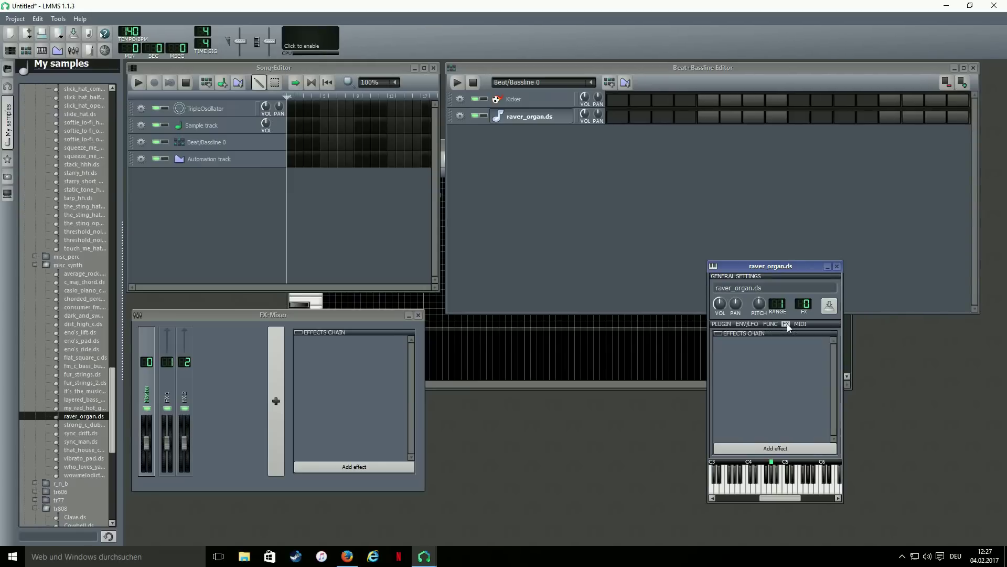
click(964, 343)
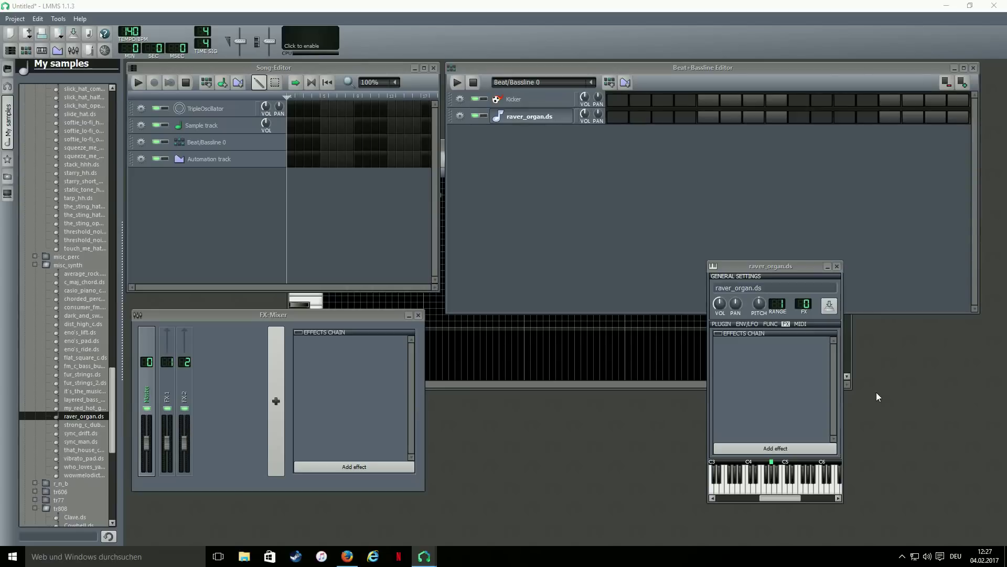
click(755, 447)
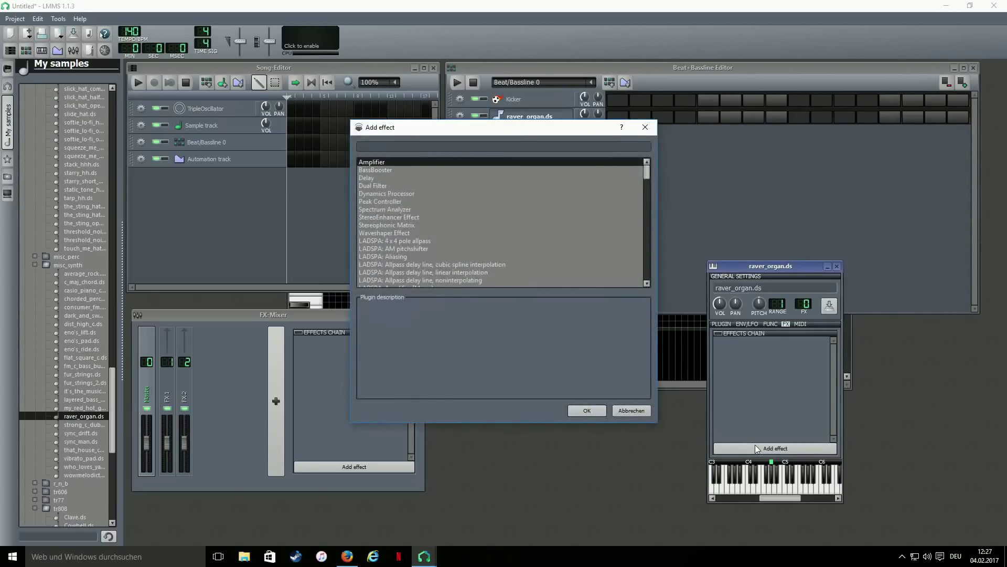
text(rev)
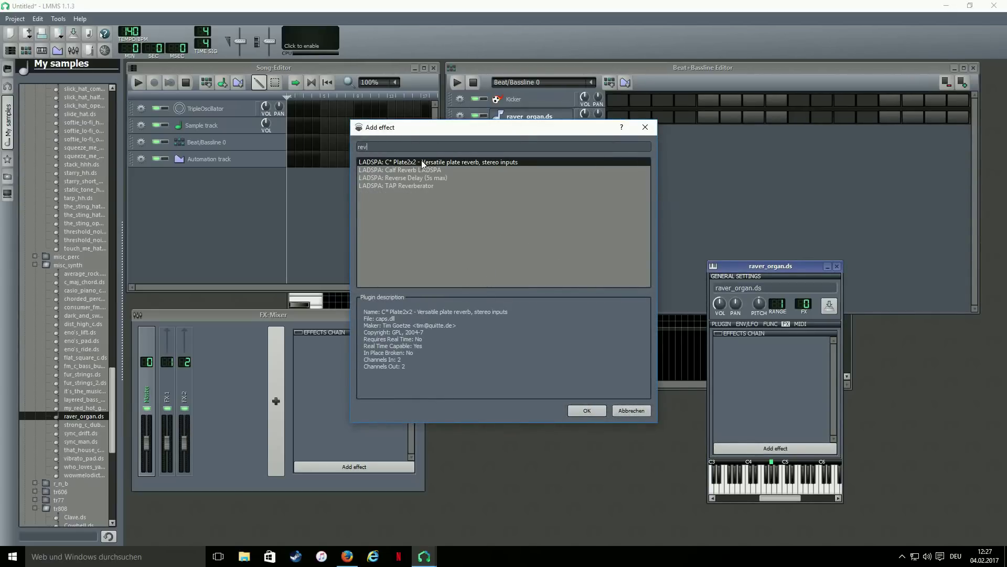
double_click(415, 169)
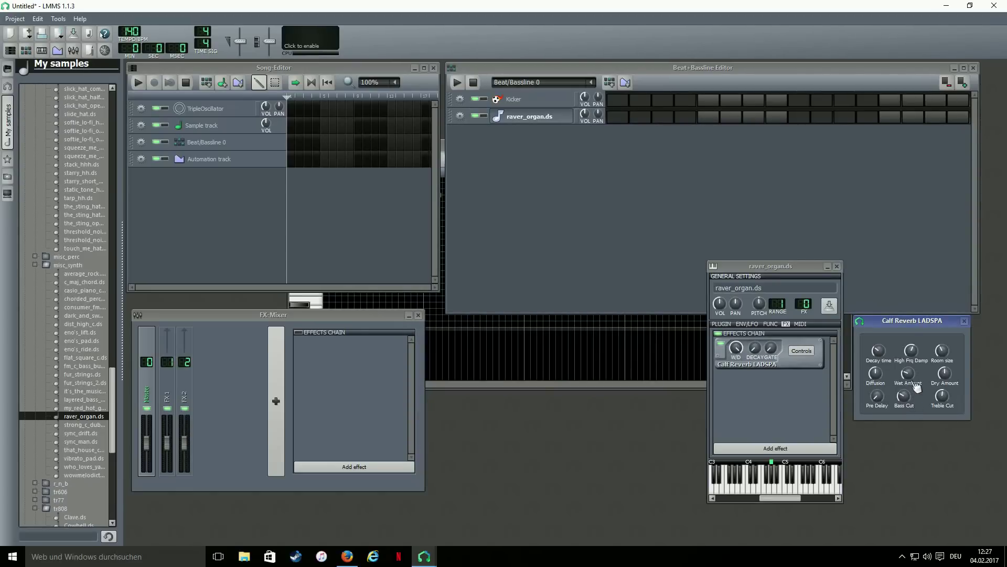
mouse_move(914, 383)
click(965, 321)
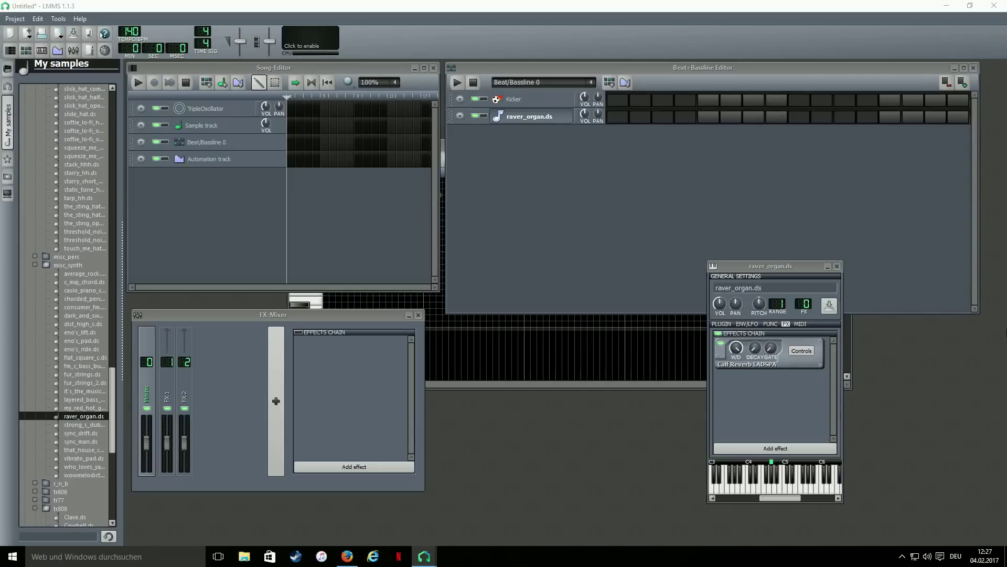
Add the C* Eq effect to the raver_organ.ds effects chain
click(758, 446)
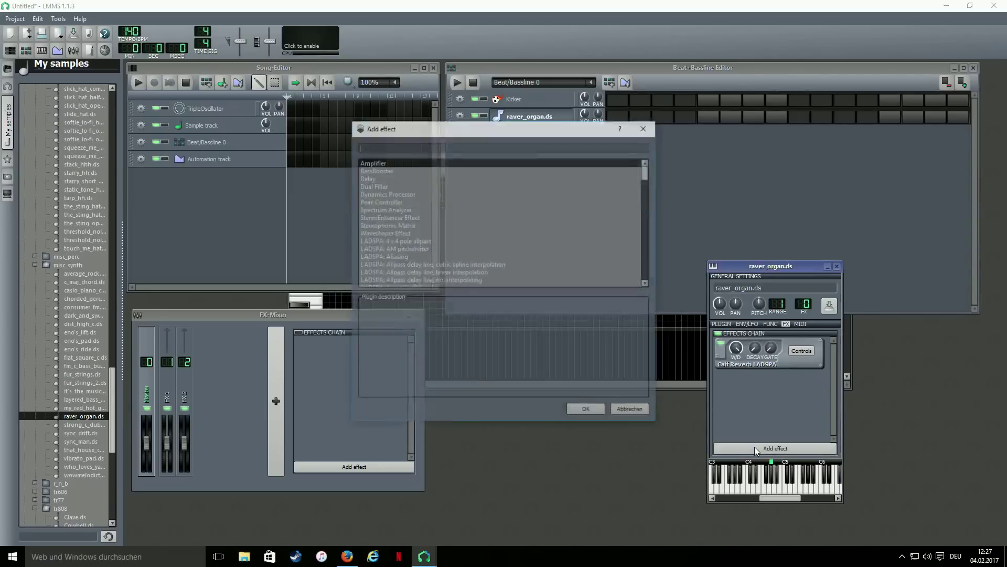
text(eq)
key(Return)
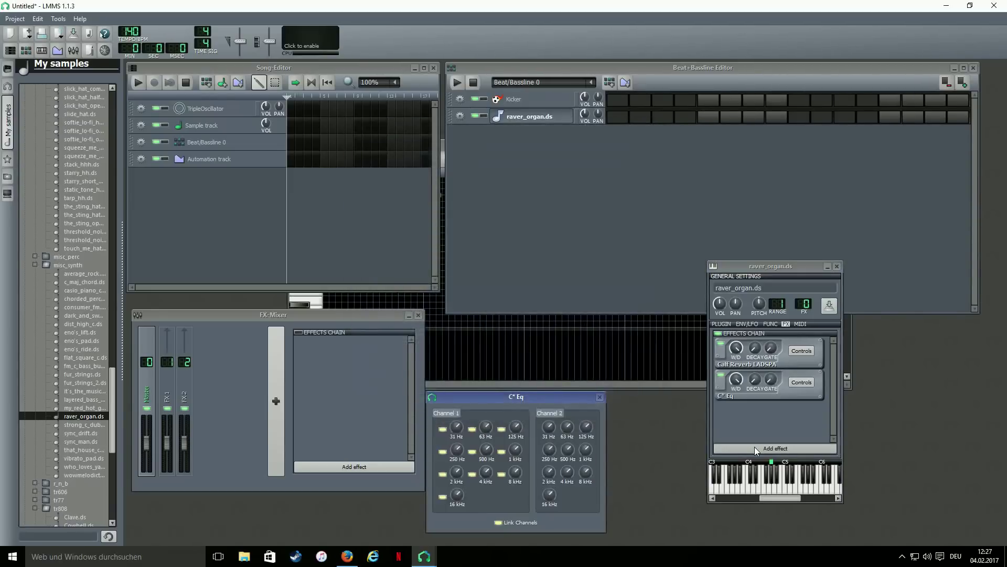
Cut the 31, 63 and 125 Hz bands of the C* Eq and adjust the higher bands up to 16 kHz
drag(458, 428, 514, 455)
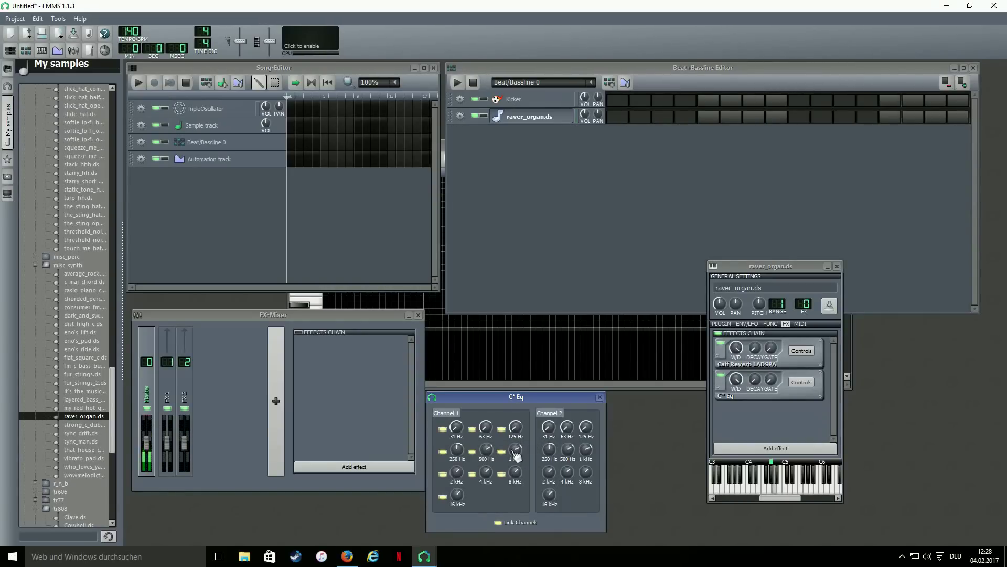
click(462, 474)
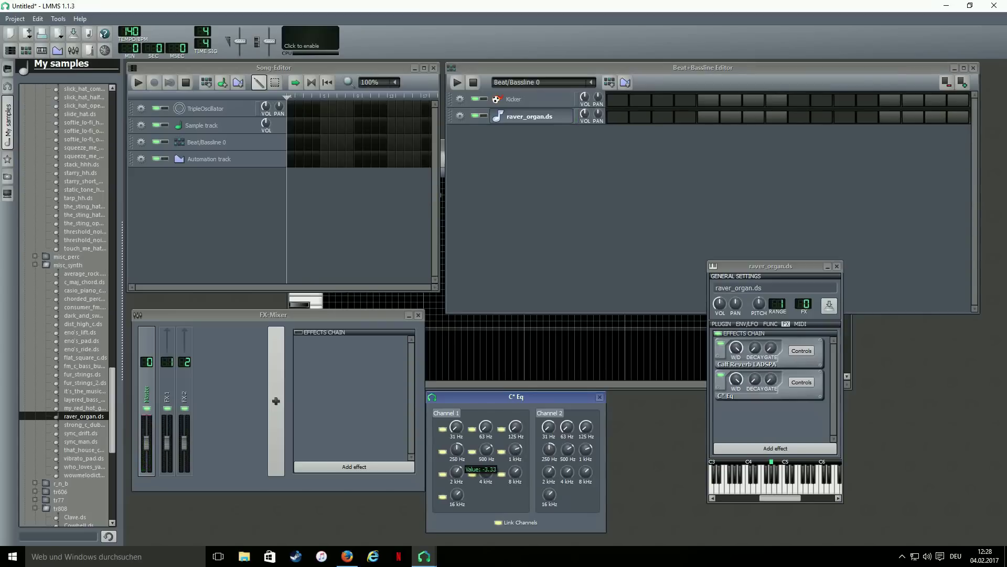
click(486, 471)
click(516, 471)
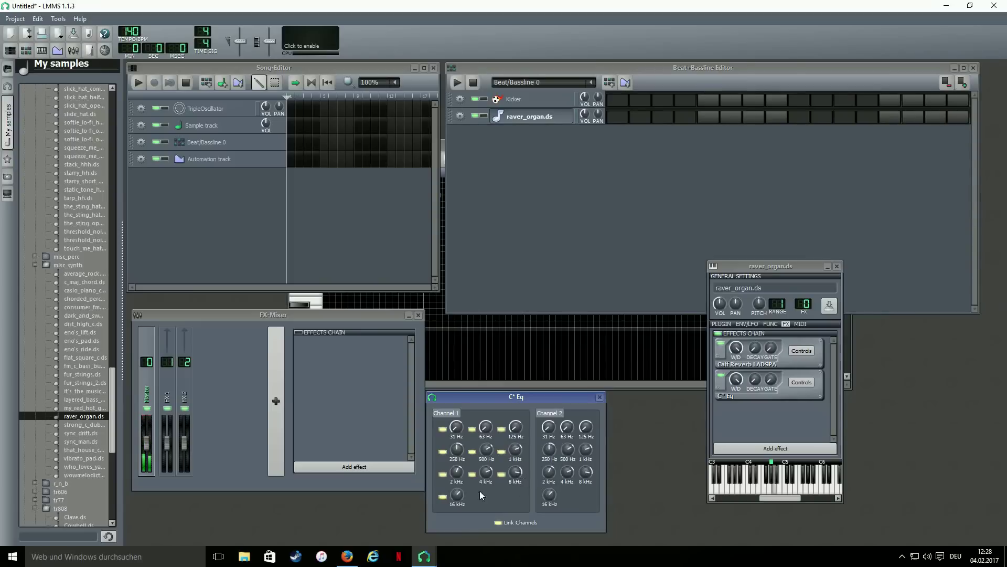
click(458, 494)
click(458, 495)
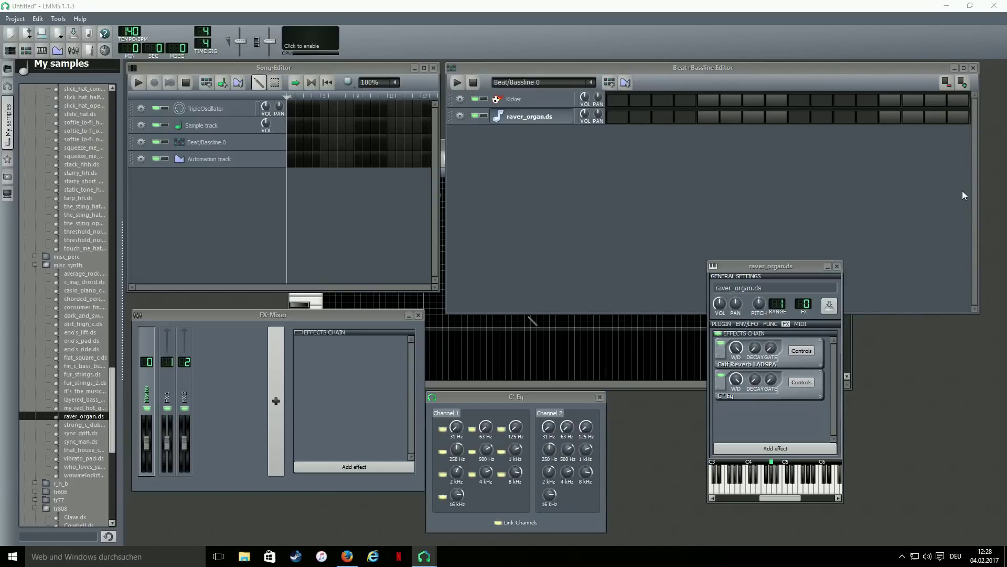
Open the raver_organ.ds pattern in the Piano-Roll and place five notes in sequence: A4, C5 and three E4
right_click(676, 118)
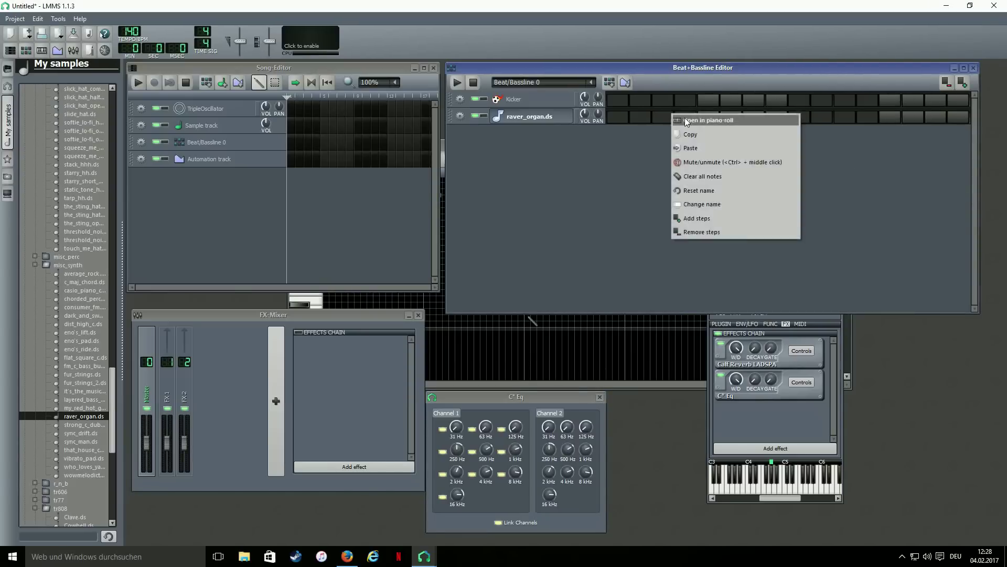
click(703, 126)
click(329, 268)
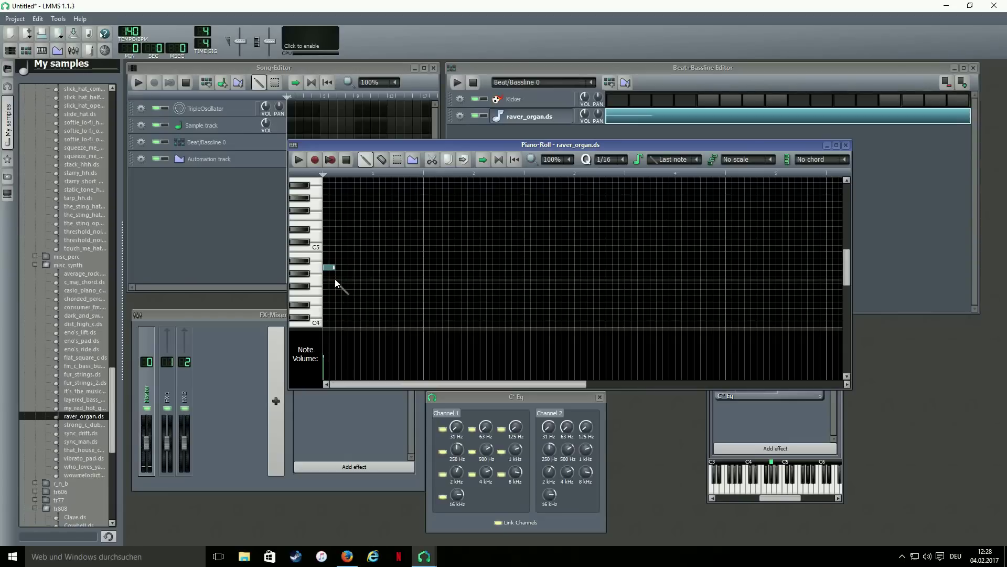
click(364, 248)
click(371, 299)
drag(371, 300, 386, 298)
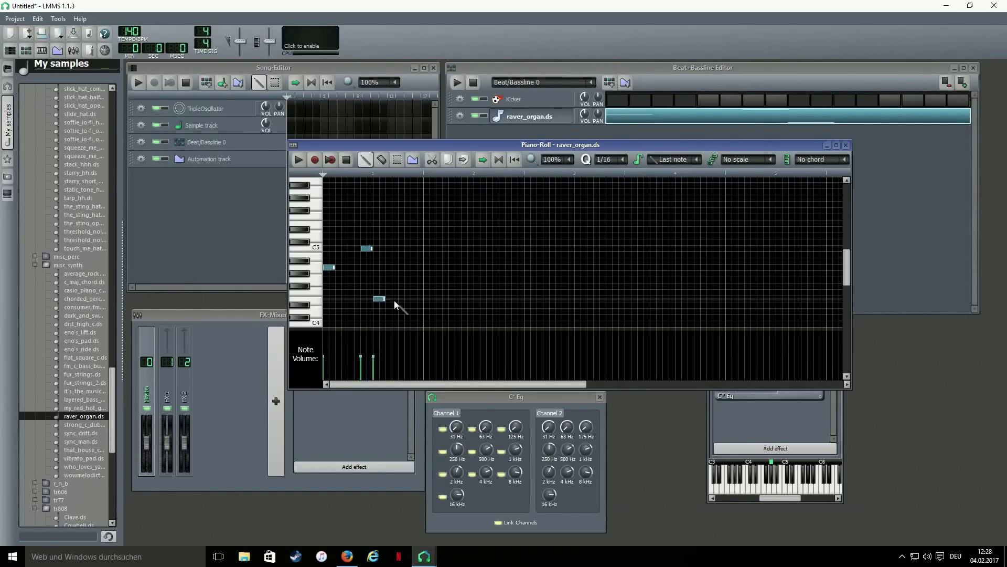
click(396, 299)
click(416, 299)
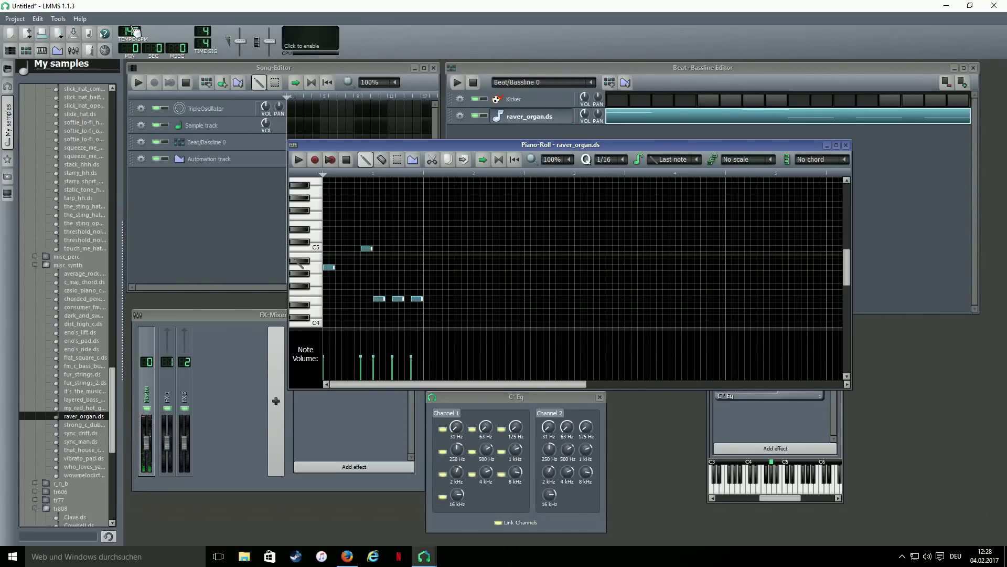
Lower the tempo to 96 BPM and audition the raver_organ.ds pattern briefly
drag(135, 31, 134, 42)
click(306, 159)
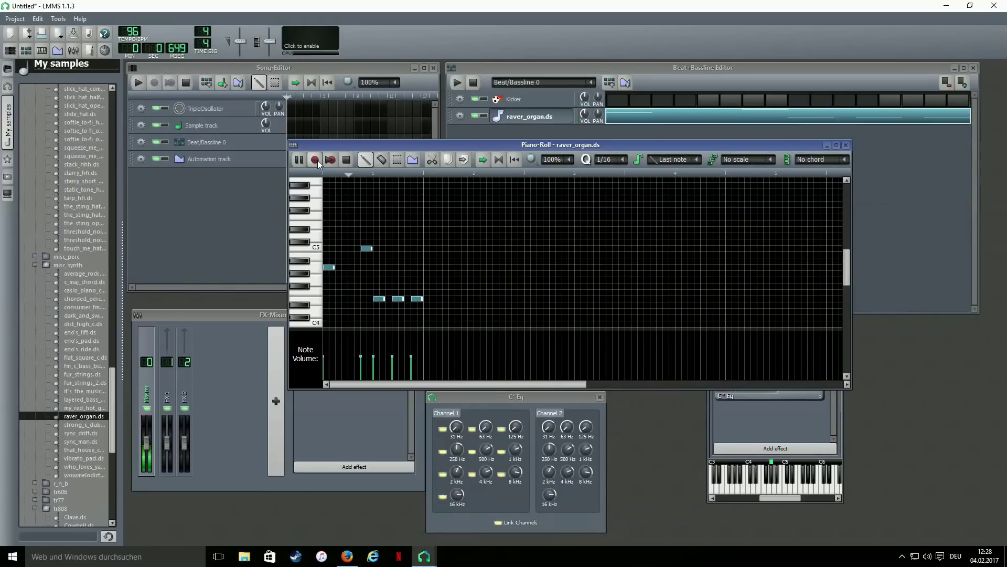
click(346, 159)
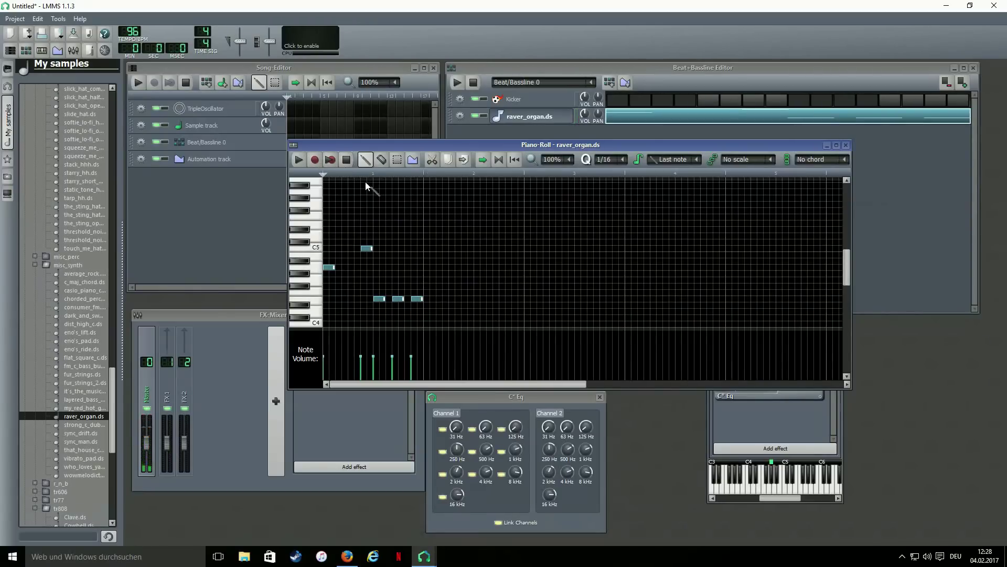
Add four G4 notes after the last E4 in the raver_organ.ds pattern and play the melody back
click(426, 280)
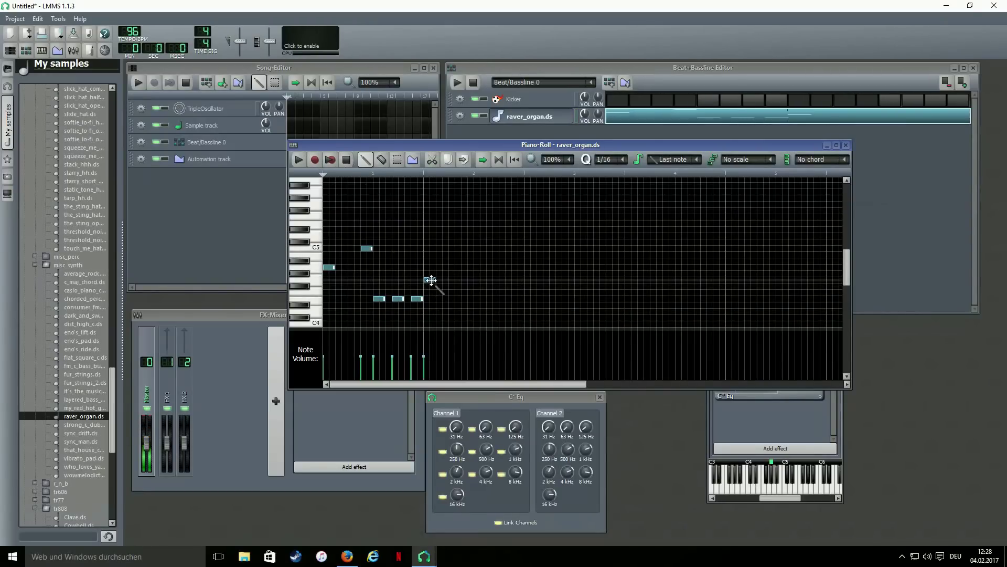
click(465, 280)
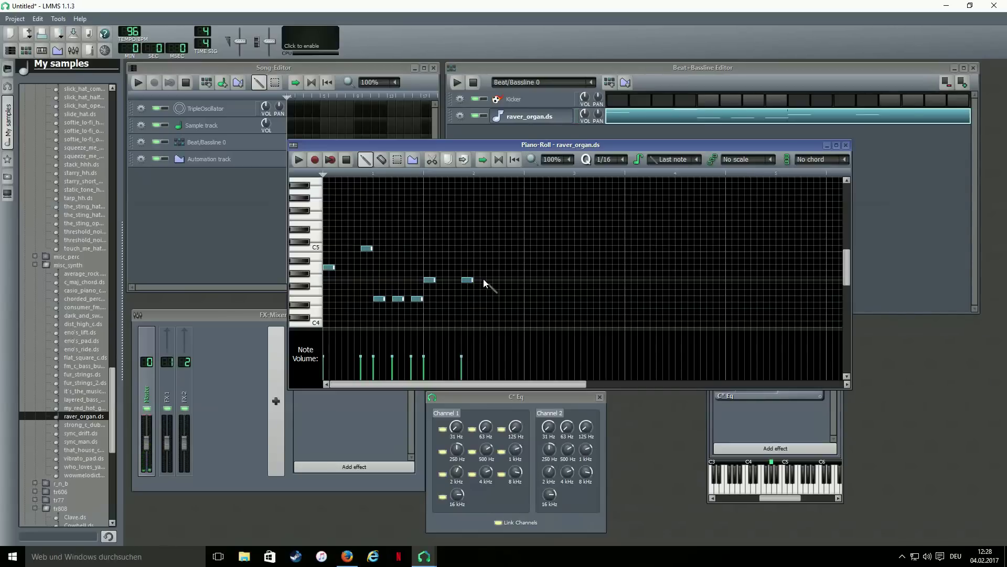
click(489, 280)
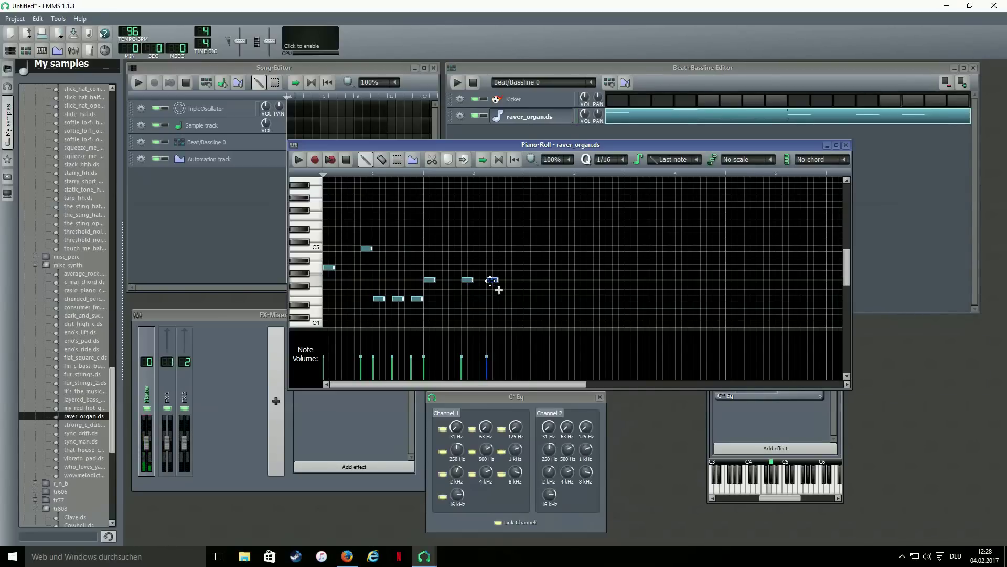
click(507, 281)
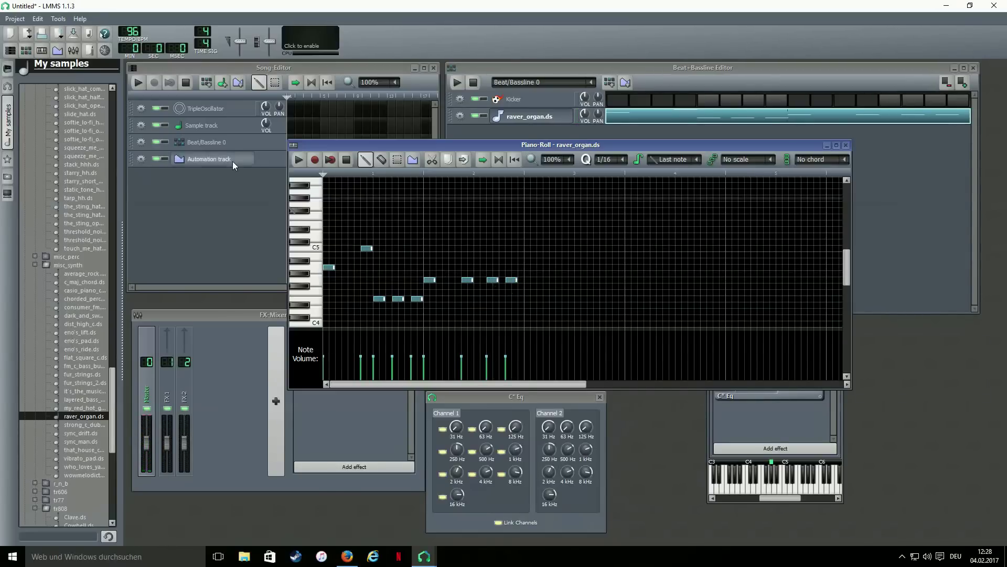
click(299, 160)
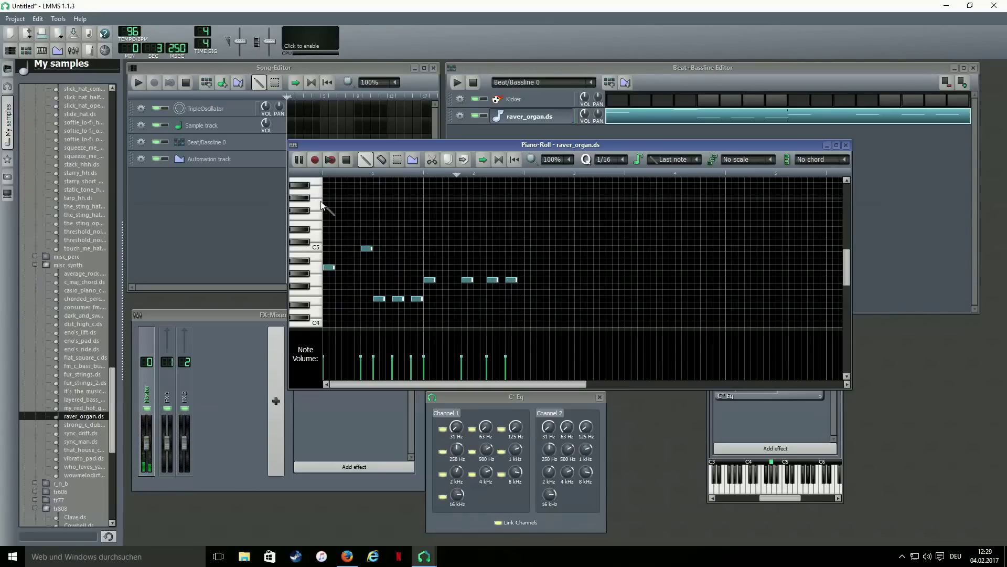
Stop the playback, place a Beat/Bassline 0 block at the start of the song and extend it across the following bars
click(346, 160)
click(189, 187)
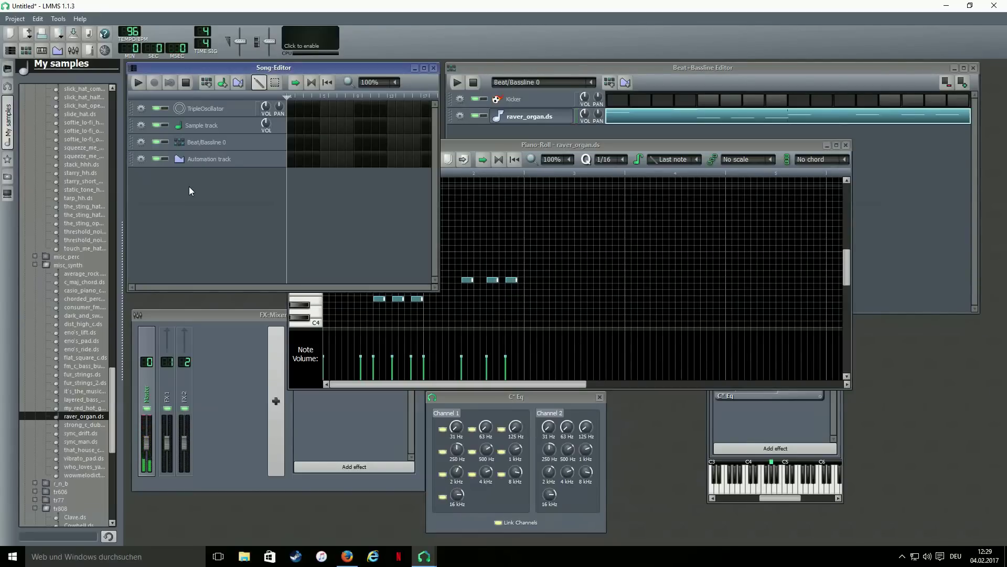
click(297, 143)
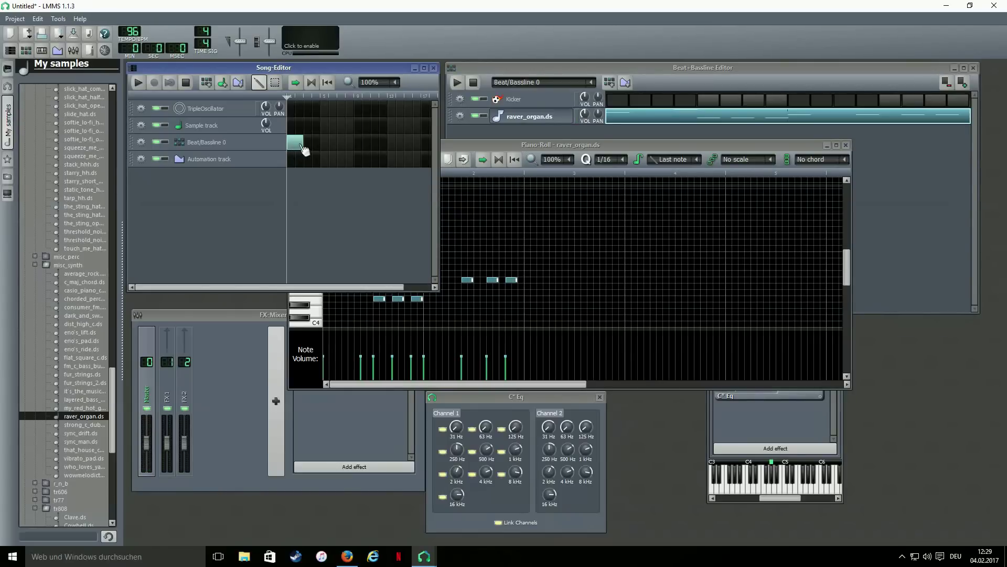
drag(303, 144, 418, 153)
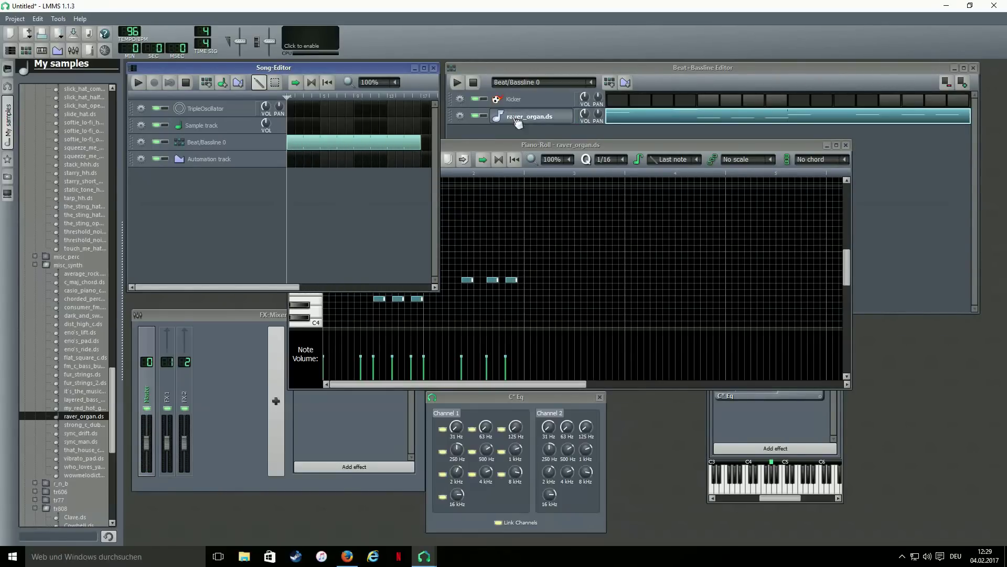
Audition the clap04.ogg sample from the factory drums folder and add it as an instrument to the beat/bassline
scroll(89, 270, up, 20)
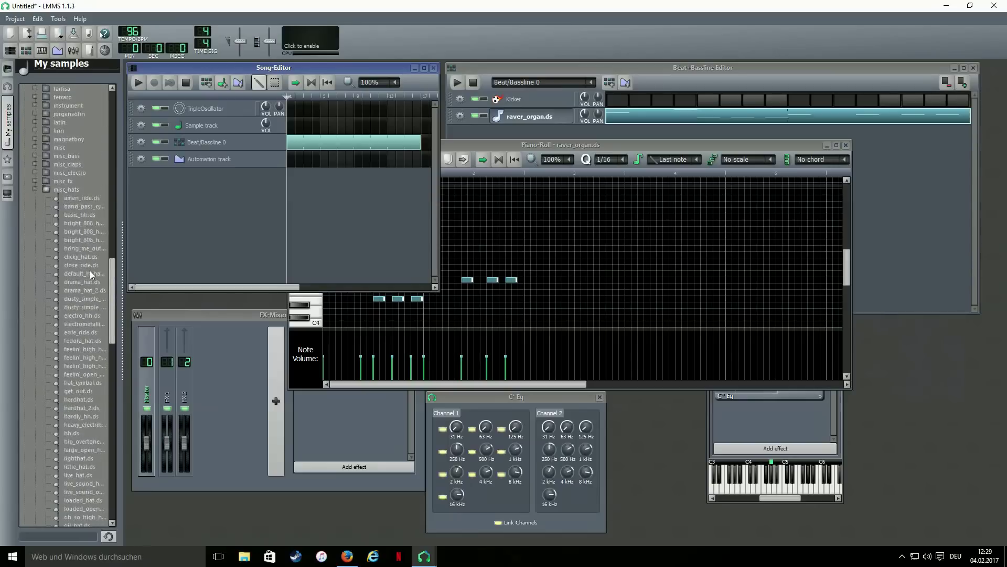
scroll(90, 270, up, 20)
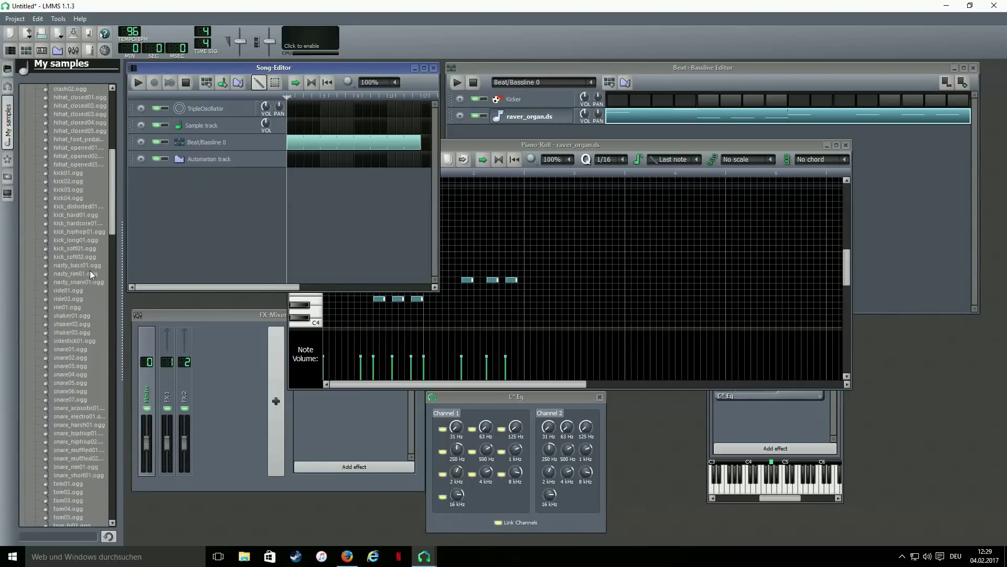
scroll(90, 269, up, 9)
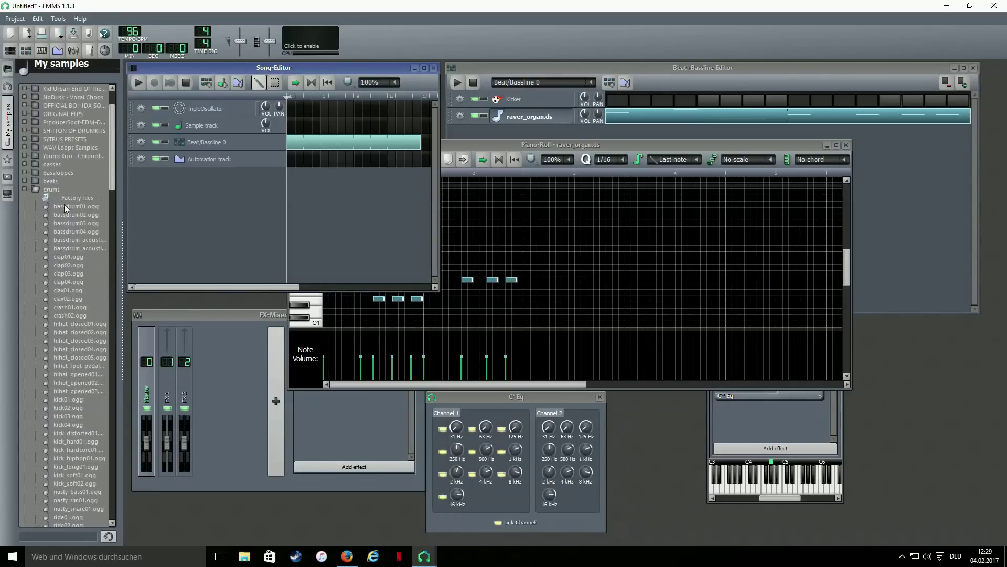
scroll(65, 210, down, 2)
click(69, 232)
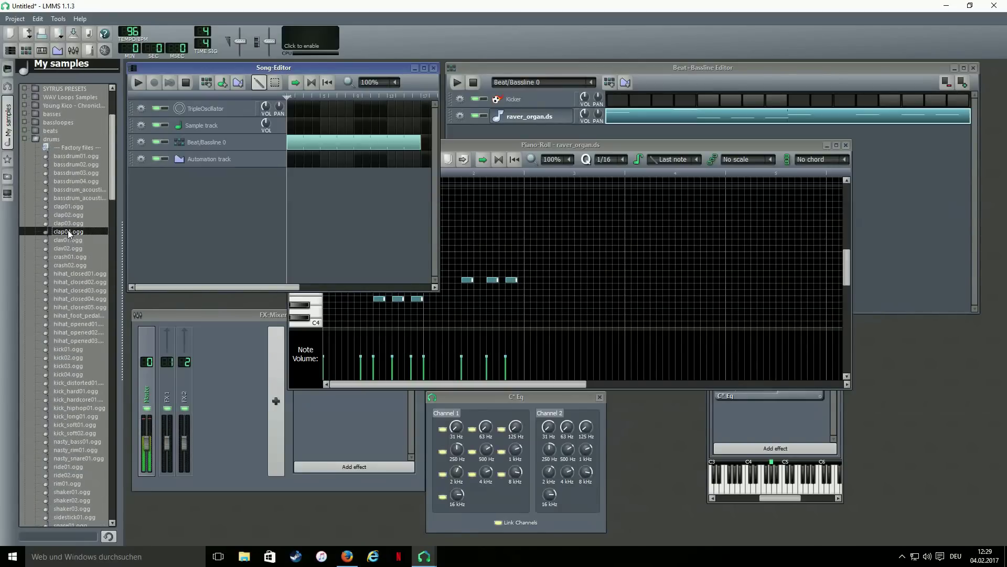
double_click(68, 231)
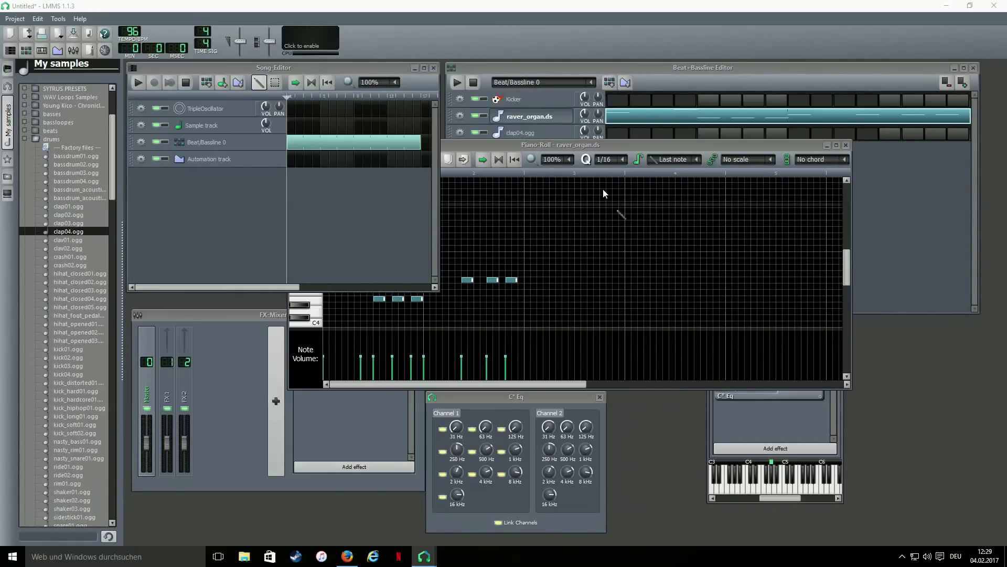
Shape the volume envelope of clap04.ogg with reduced hold and sustain, release 0 and decay 0.217, and audition it
click(522, 133)
drag(924, 309, 803, 234)
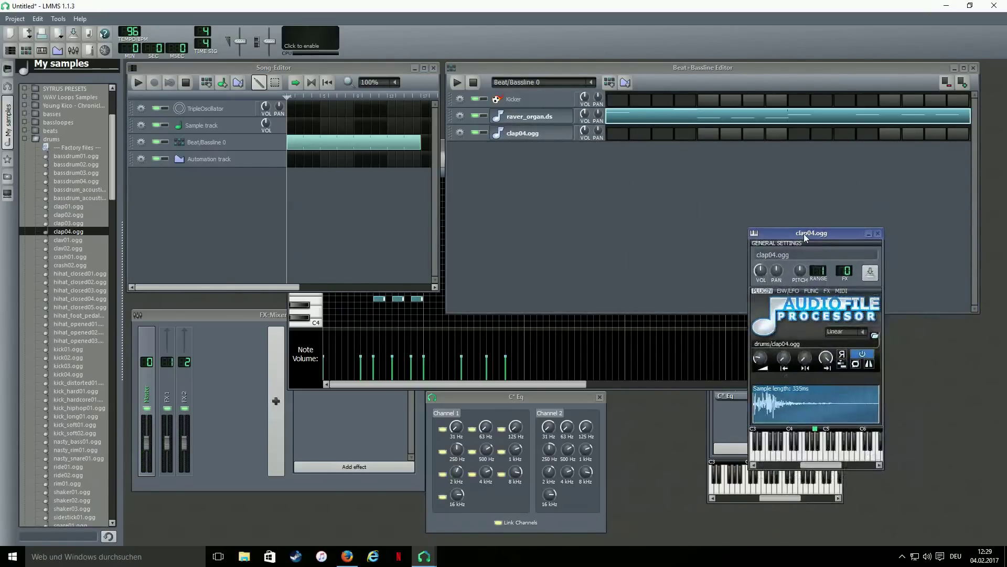
click(788, 290)
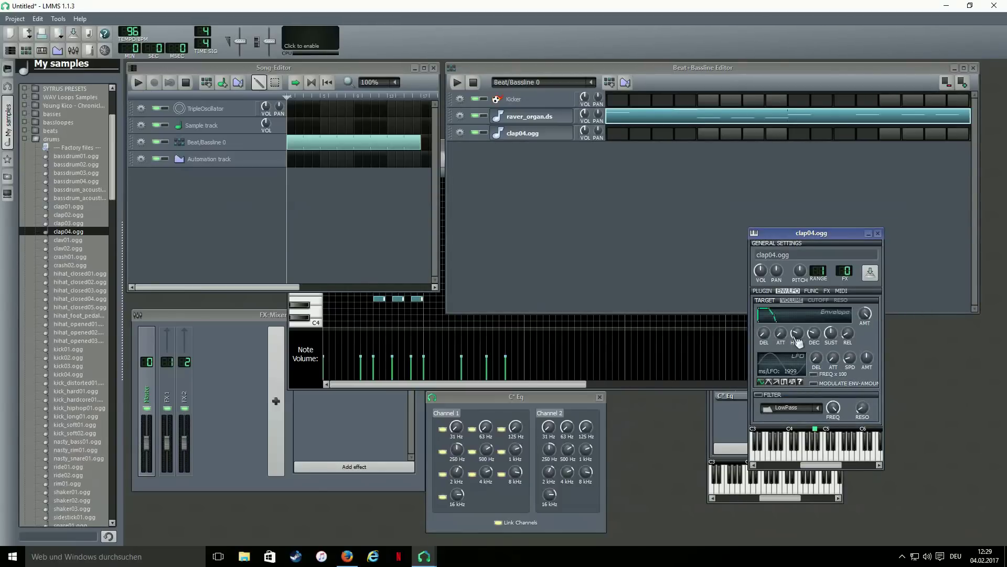
drag(797, 333, 798, 342)
click(831, 333)
click(848, 333)
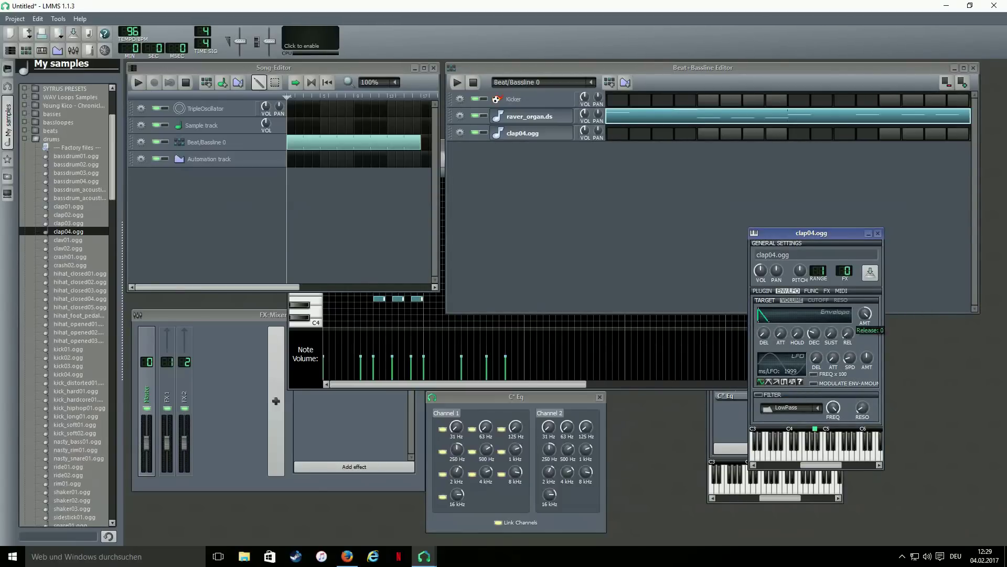
click(814, 332)
drag(813, 333, 813, 338)
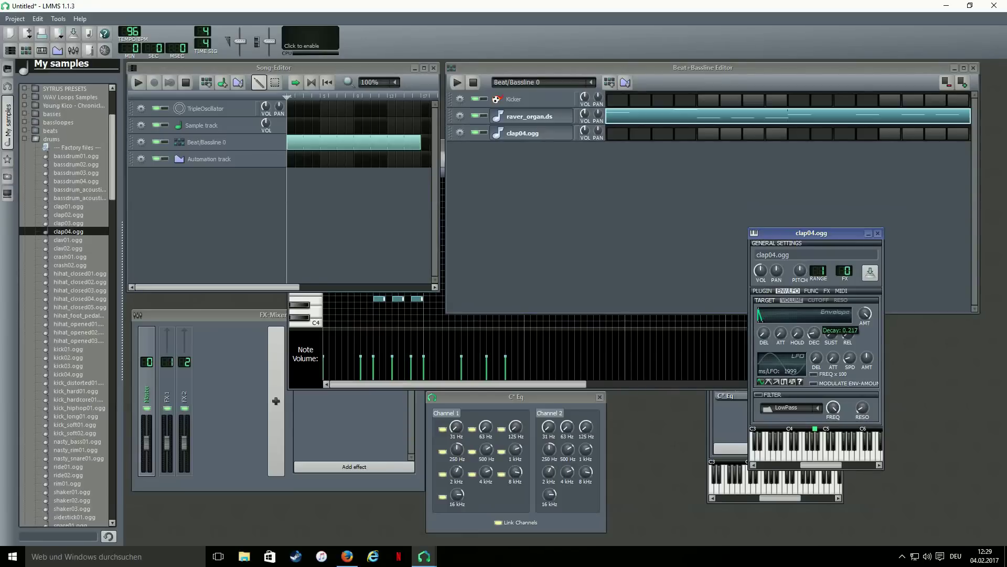
click(814, 455)
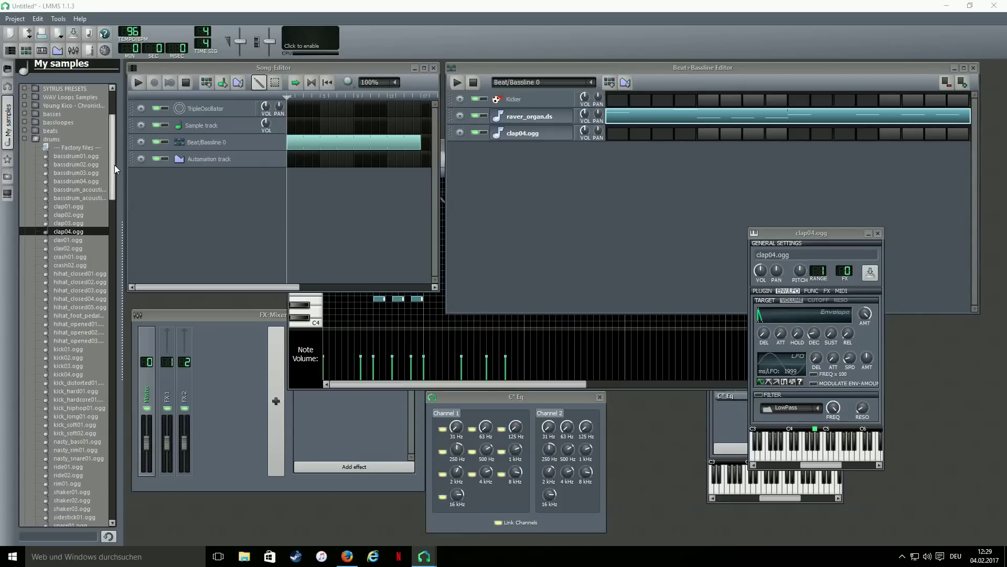
Add the snaph01.ogg sample from the factory misc folder as an instrument to the beat/bassline
drag(113, 169, 112, 474)
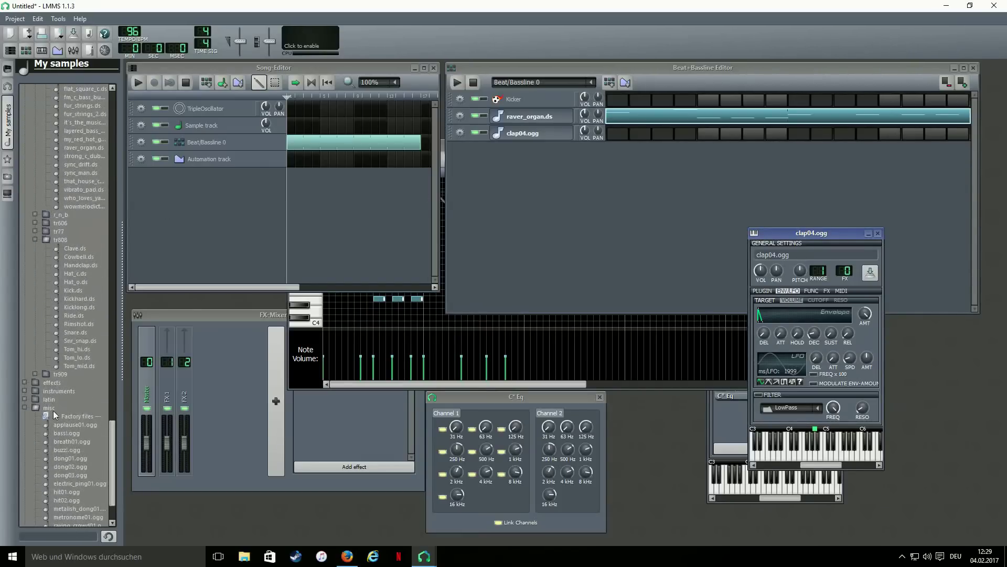
scroll(73, 404, down, 3)
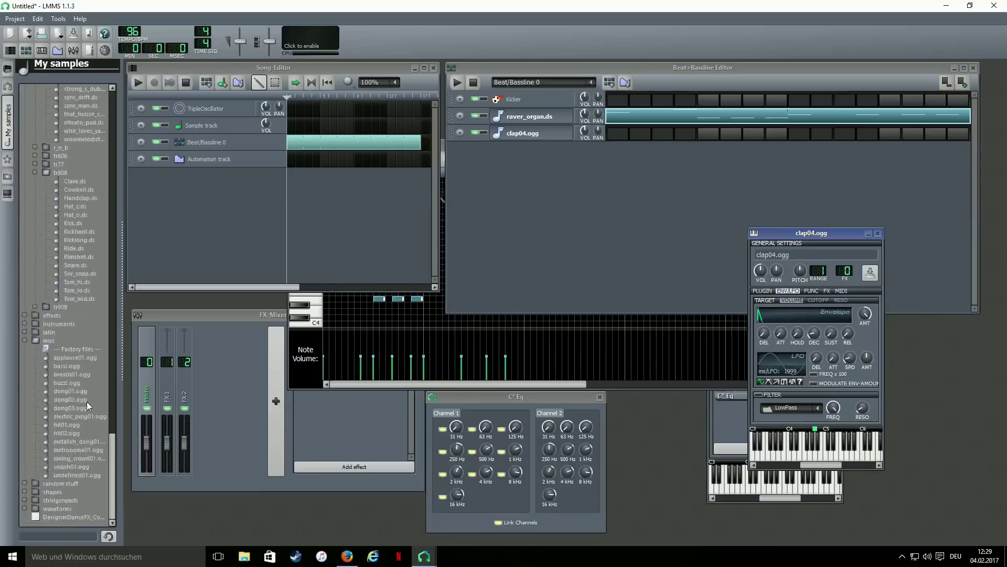
click(66, 466)
double_click(66, 467)
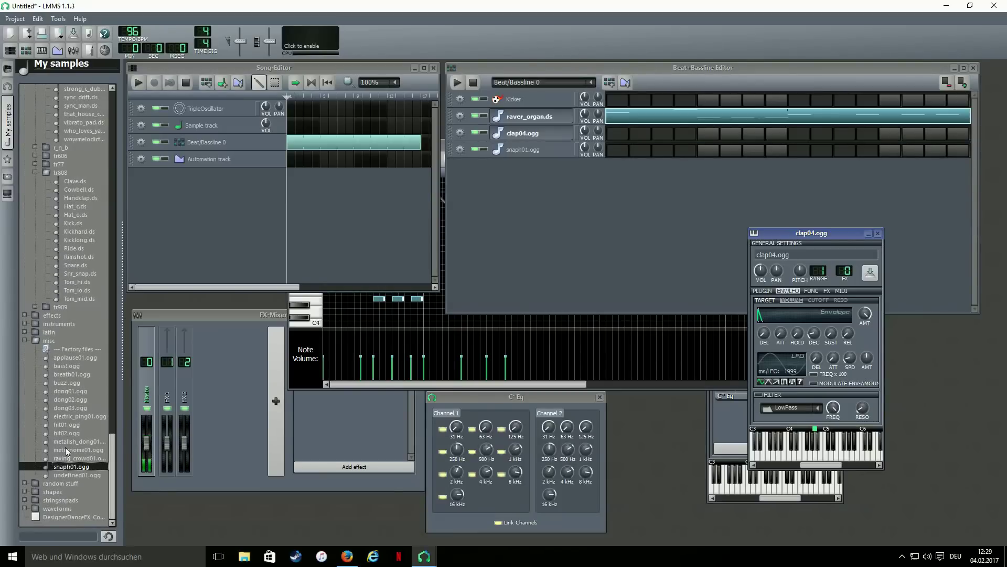
In a new beat/bassline lengthened to 32 steps, place snaph01.ogg hits on steps 5, 13, 21 and 29
click(610, 84)
click(610, 84)
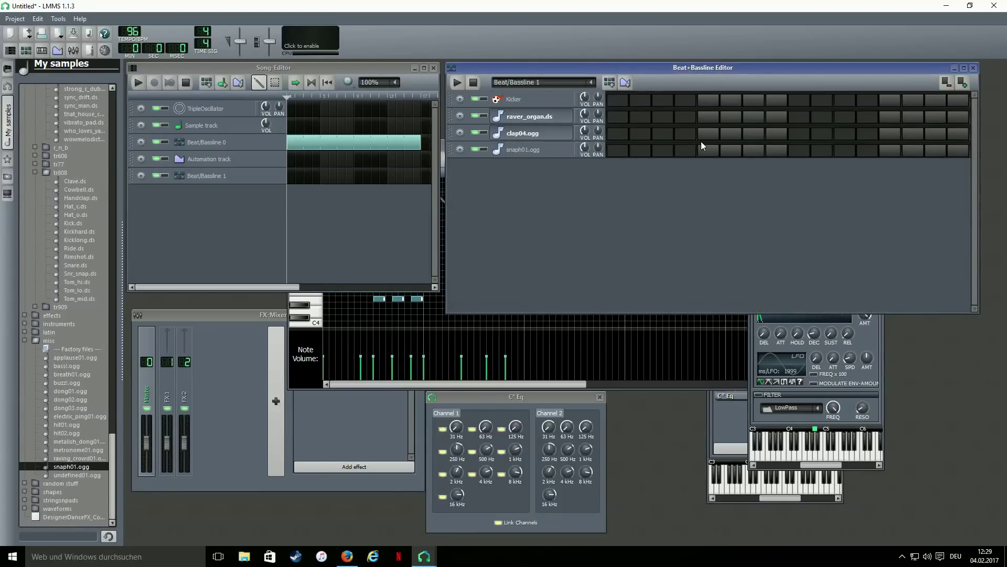
click(708, 151)
click(889, 151)
mouse_move(584, 148)
click(962, 82)
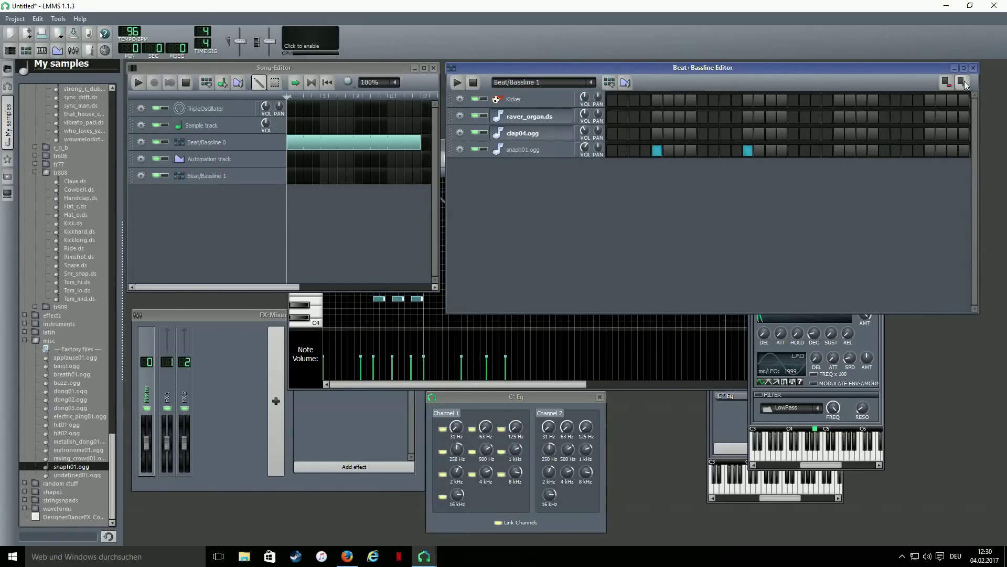
click(843, 151)
click(929, 151)
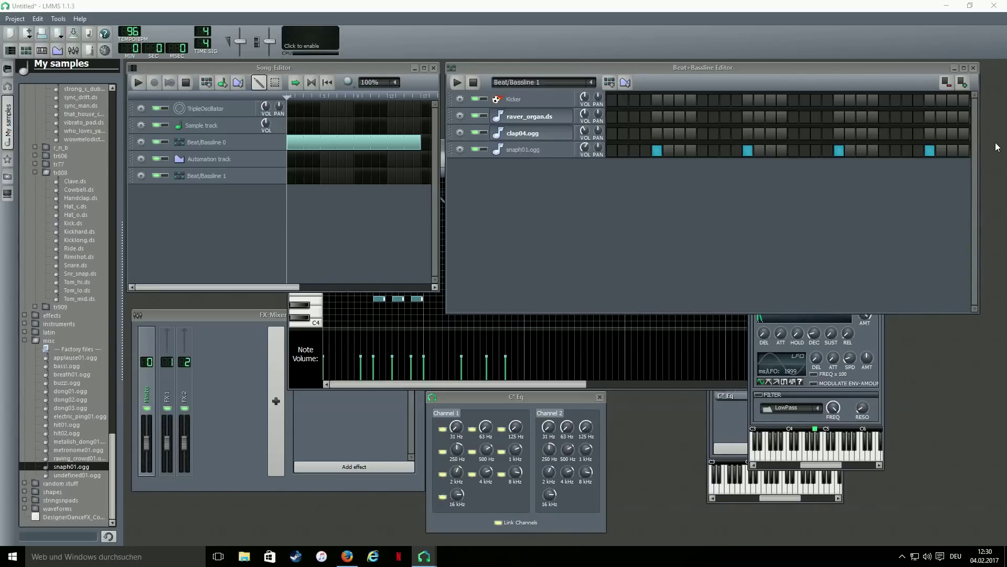
Open the snaph01.ogg instrument and close the C* Eq, raver_organ.ds and clap04.ogg windows around it
click(530, 150)
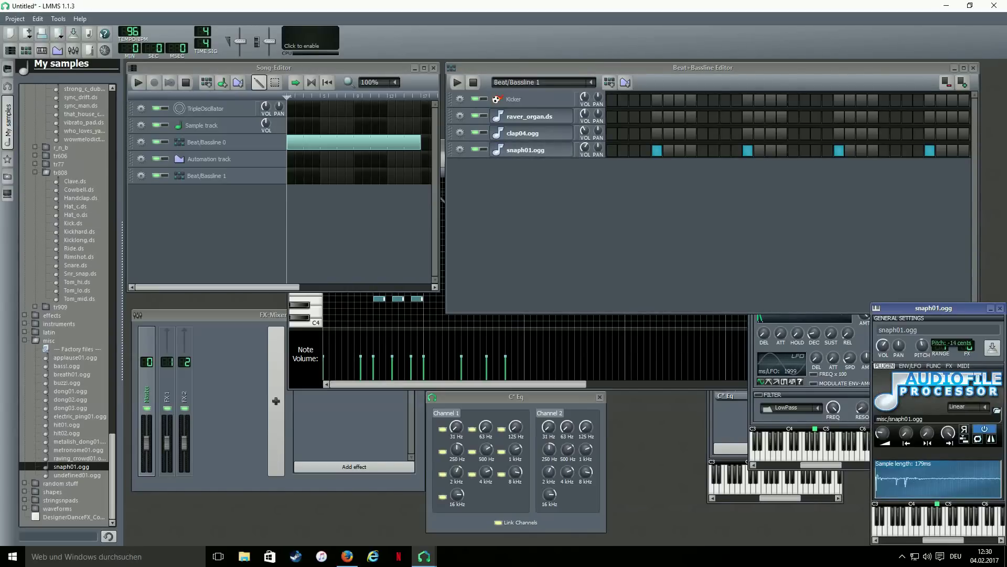
drag(935, 308, 831, 250)
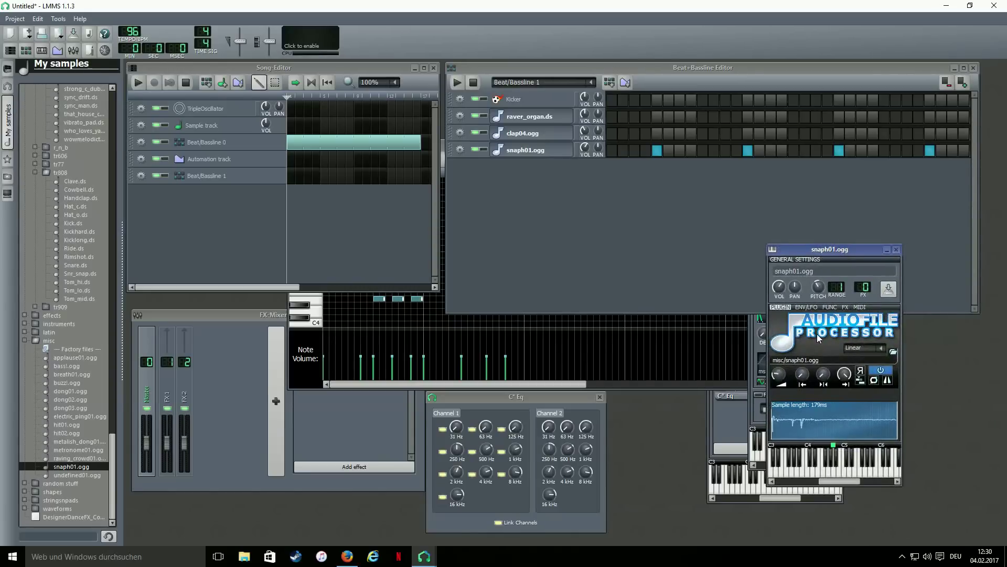
click(599, 397)
click(732, 415)
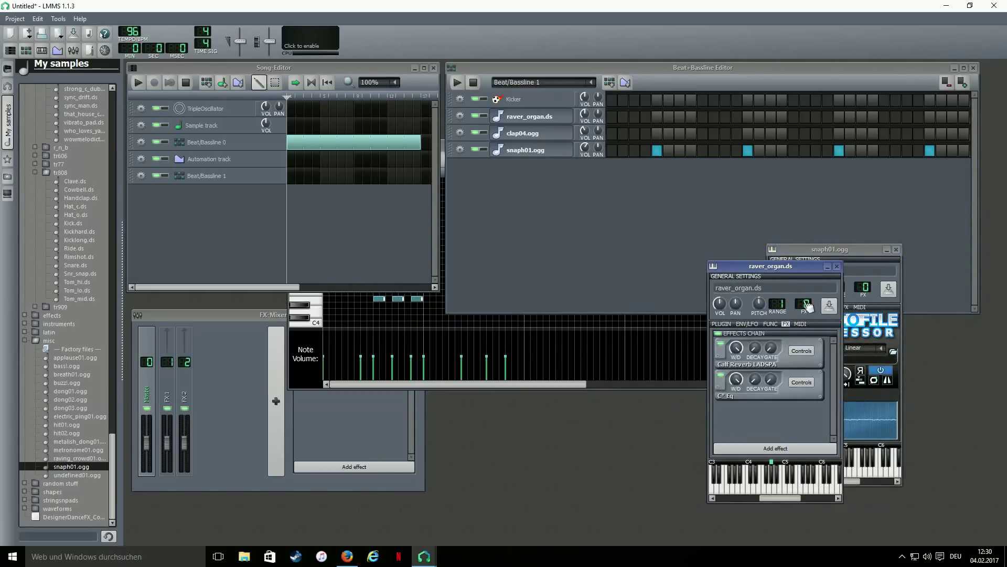
click(838, 267)
click(754, 410)
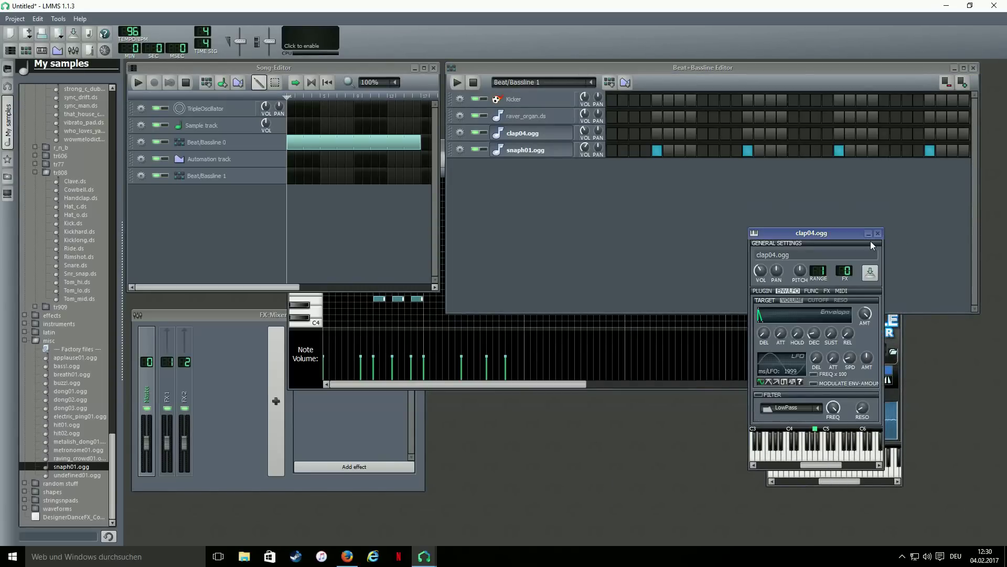
click(874, 232)
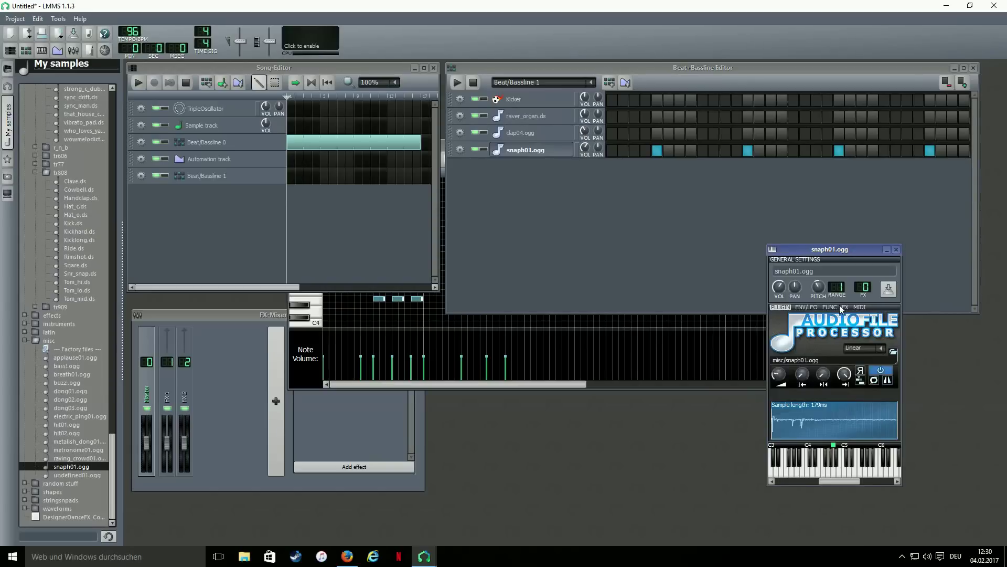
Set the snaph01.ogg pitch to -19 cents and add the Calf Reverb LADSPA effect to its effects chain
click(844, 307)
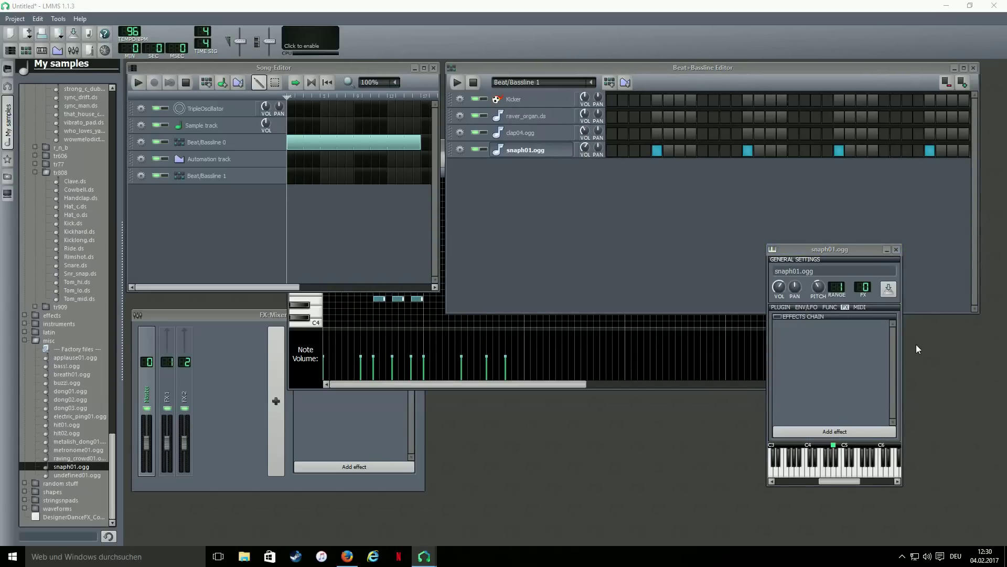
drag(819, 287, 819, 289)
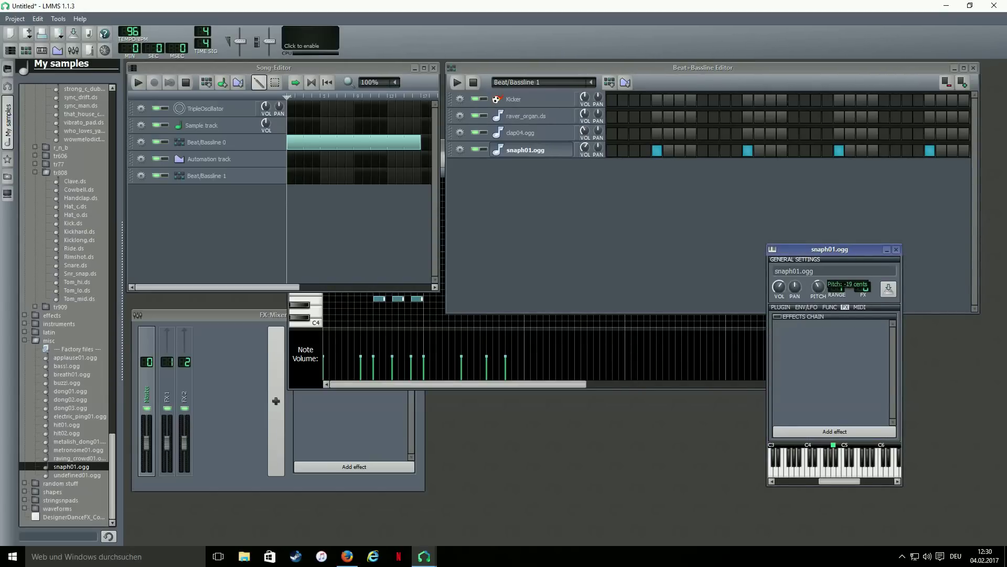
click(823, 429)
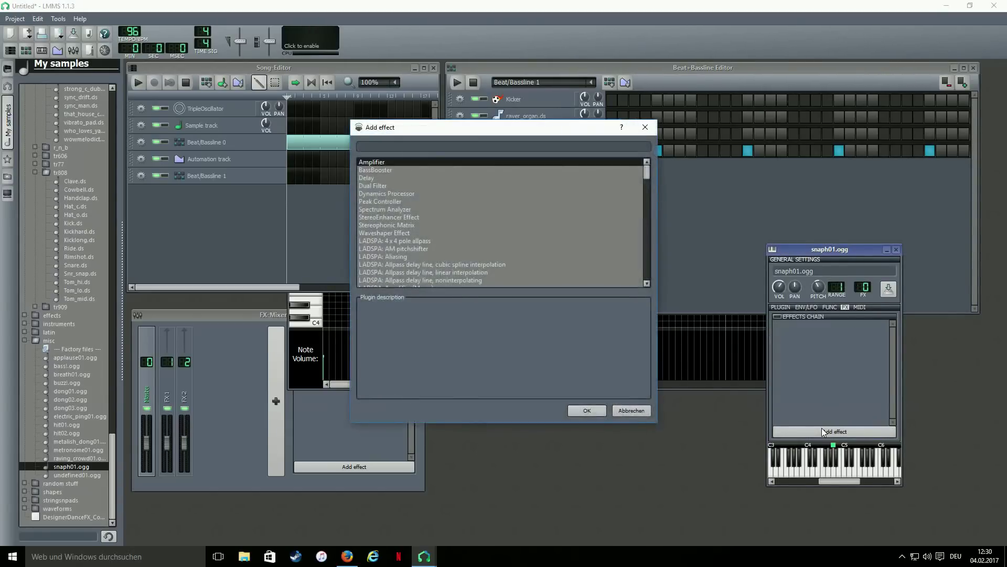
text(rev)
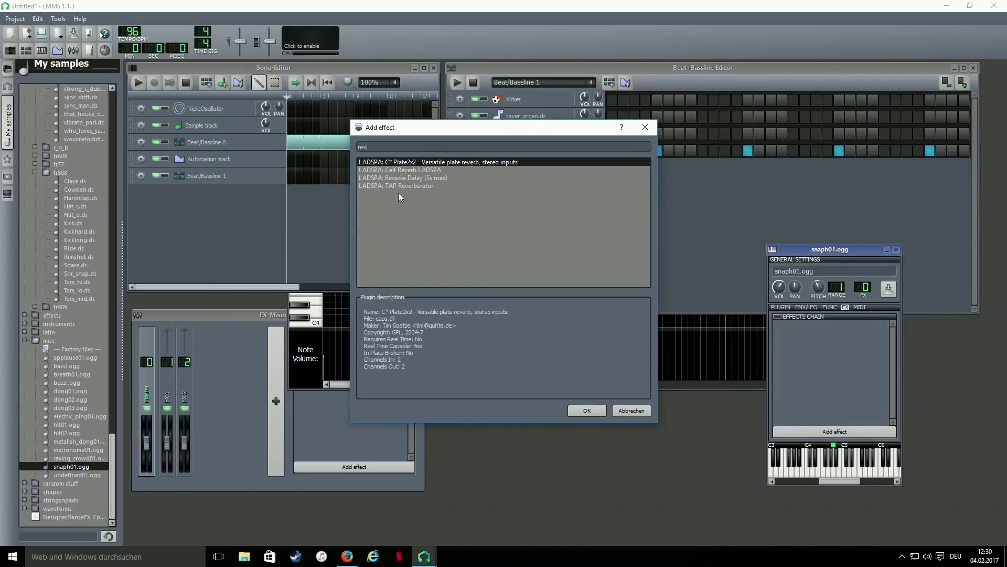
double_click(398, 169)
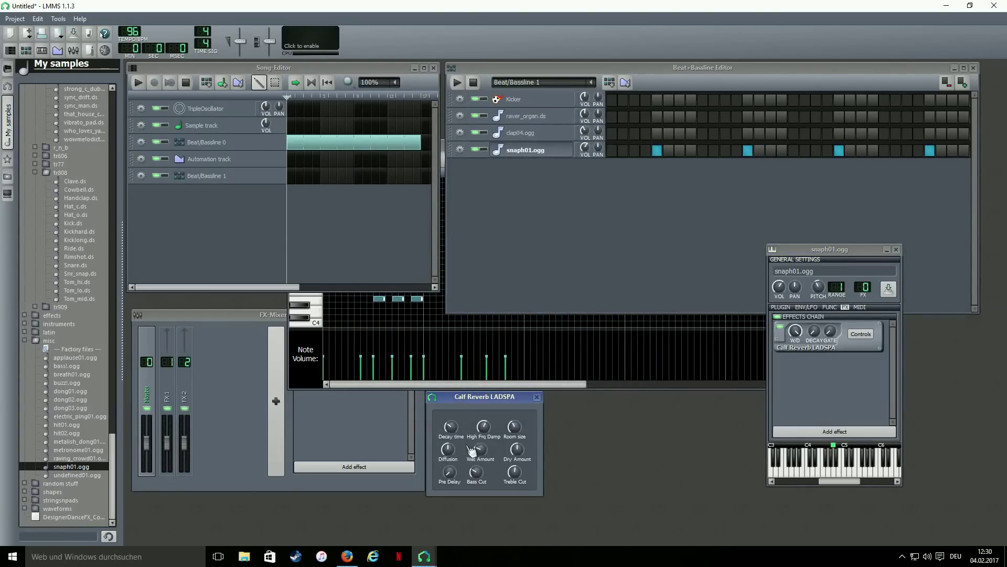
Adjust the wet amount of the snaph01.ogg reverb during pattern playback and set its decay time to 1.15157
drag(470, 450, 471, 444)
drag(480, 449, 480, 450)
click(457, 82)
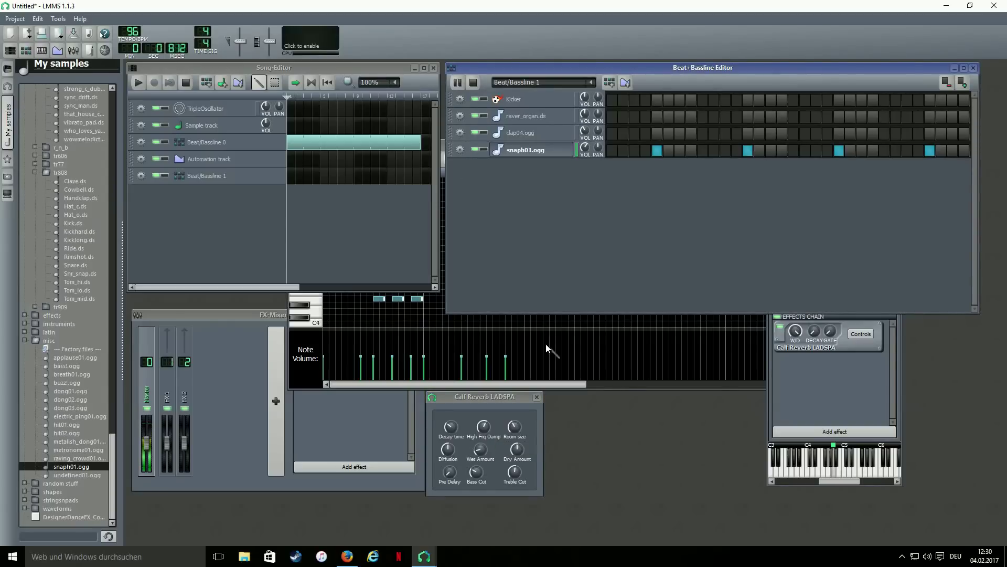
click(493, 443)
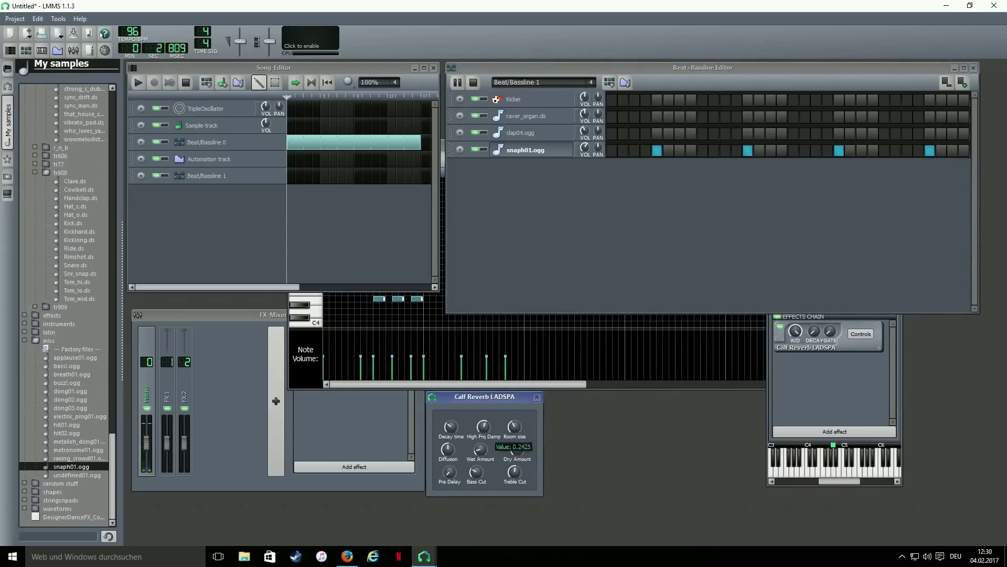
drag(480, 450, 484, 452)
click(450, 426)
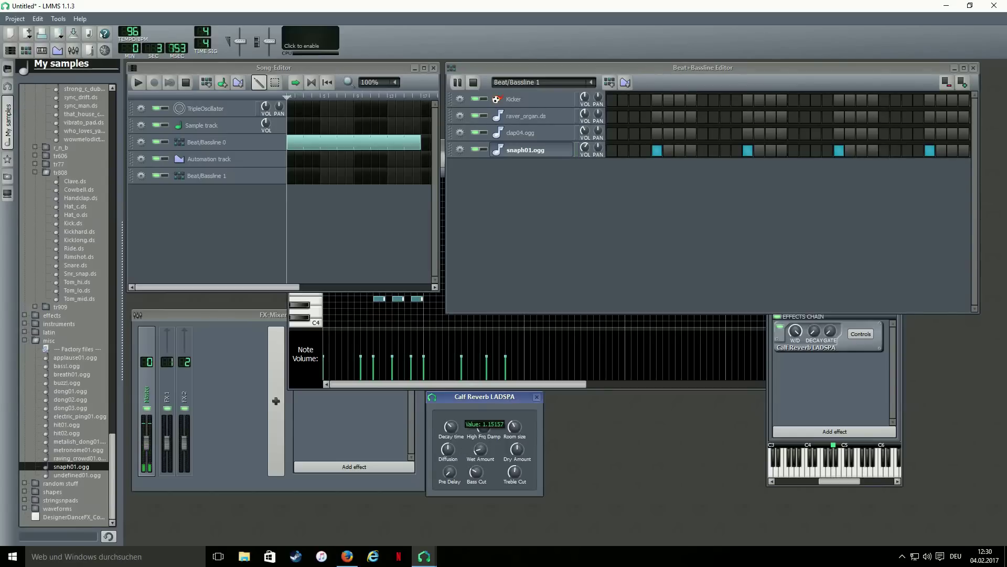
Close the Calf Reverb window and add the C* Eq 10-band equalizer to the snaph01.ogg effects chain
click(537, 397)
click(792, 430)
text(eq)
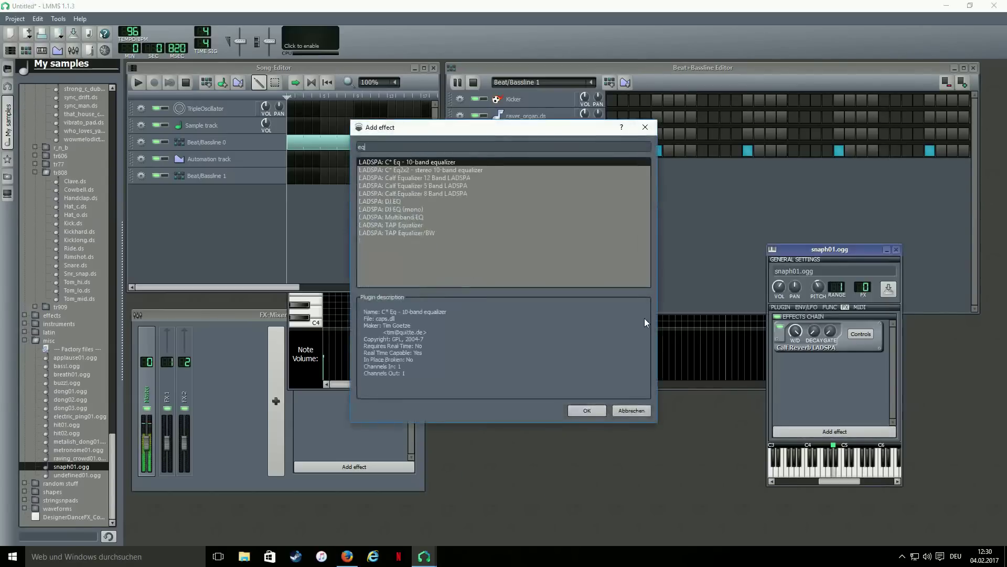
click(388, 162)
double_click(389, 161)
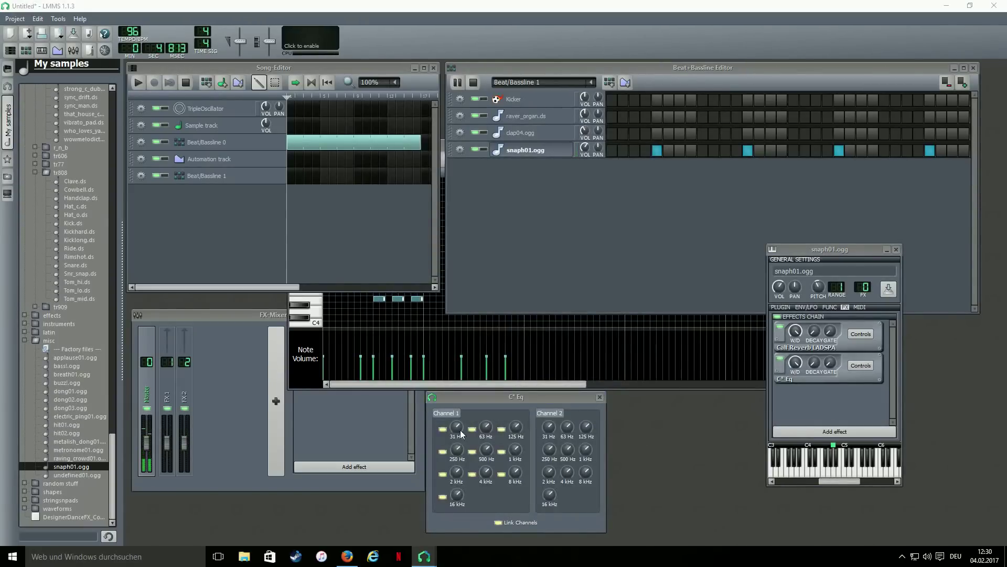
Shape the snaph01.ogg equalizer during pattern playback, lowering the low bands and raising those from 1 kHz up, and stop playback
drag(461, 433, 515, 442)
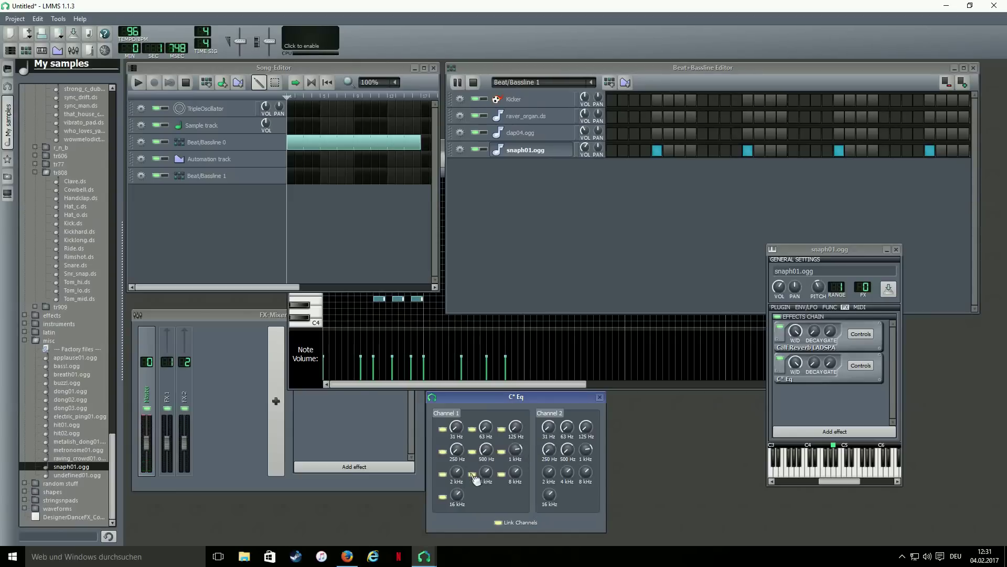
drag(463, 475, 518, 469)
drag(458, 494, 457, 493)
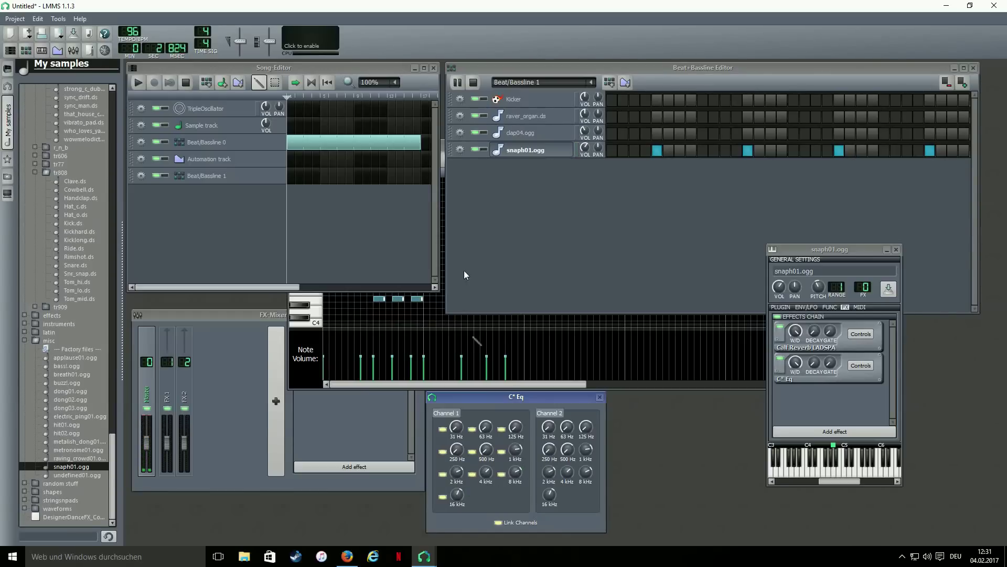
click(472, 88)
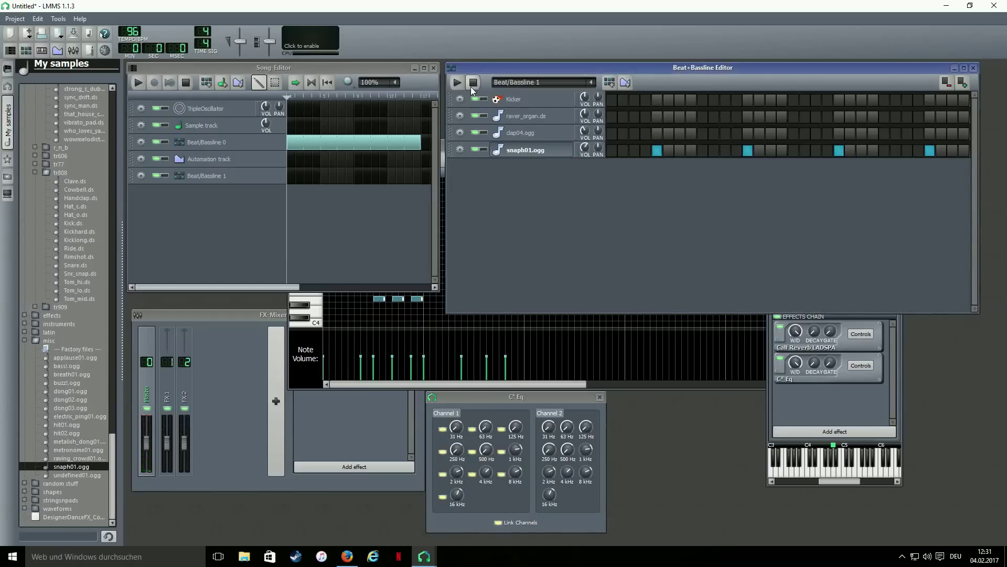
Place clap04.ogg hits on steps 11, 15 and 27 of Beat/Bassline 1, auditioning the pattern along the way
click(725, 134)
click(771, 135)
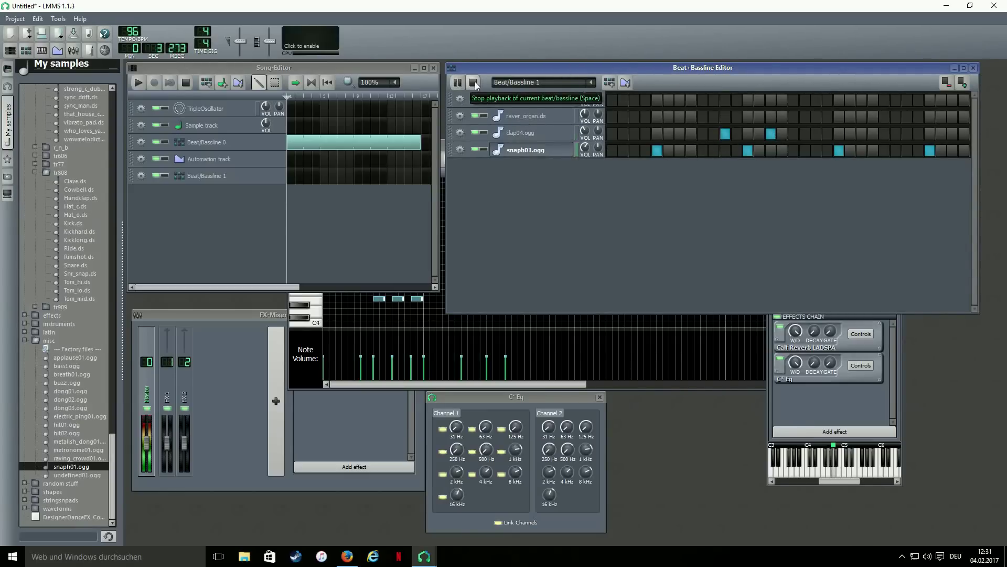
click(474, 82)
click(907, 134)
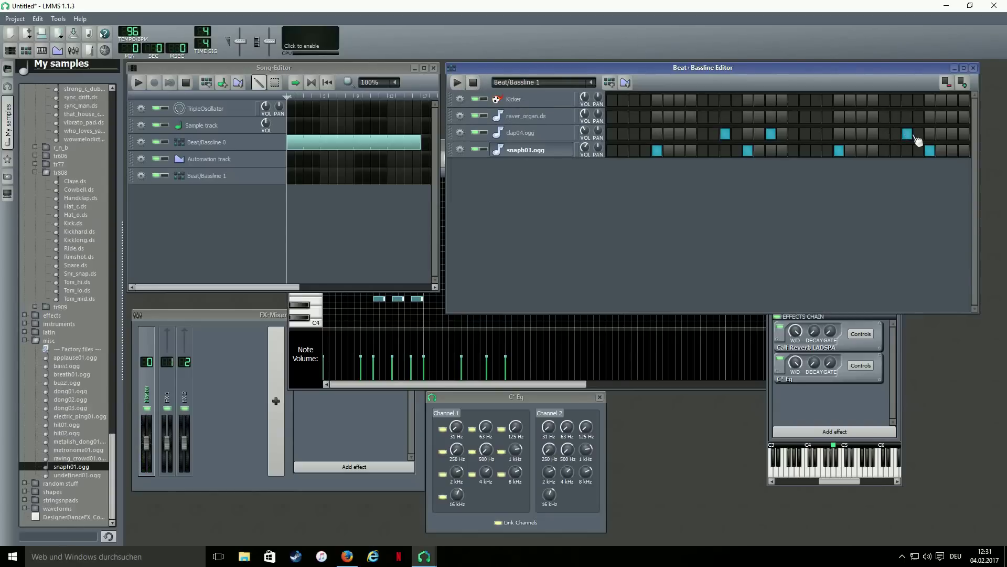
In the clap04.ogg piano roll, with 1/64 quantization, extend the last clap into a run of eight consecutive short notes
right_click(919, 137)
click(920, 140)
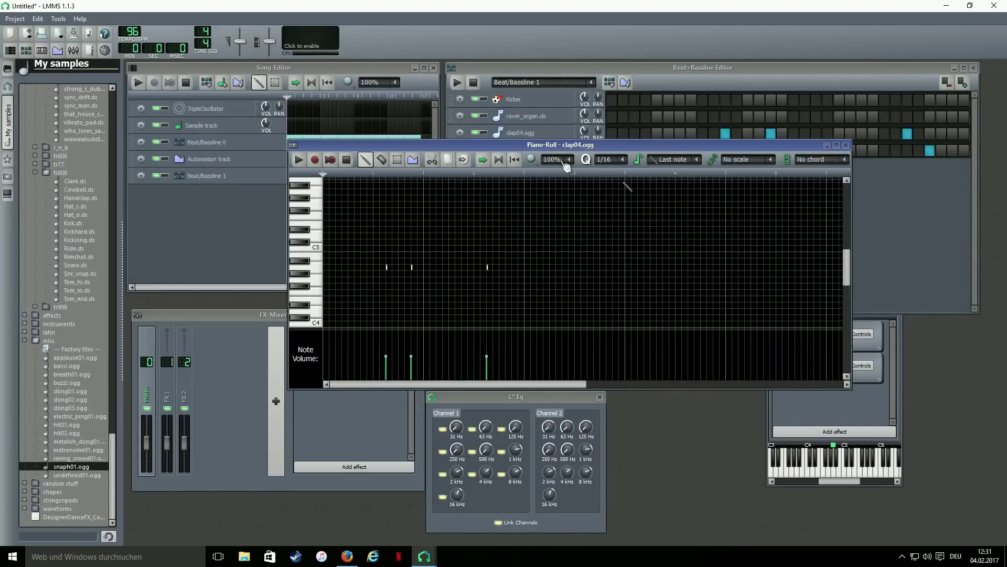
scroll(609, 160, down, 2)
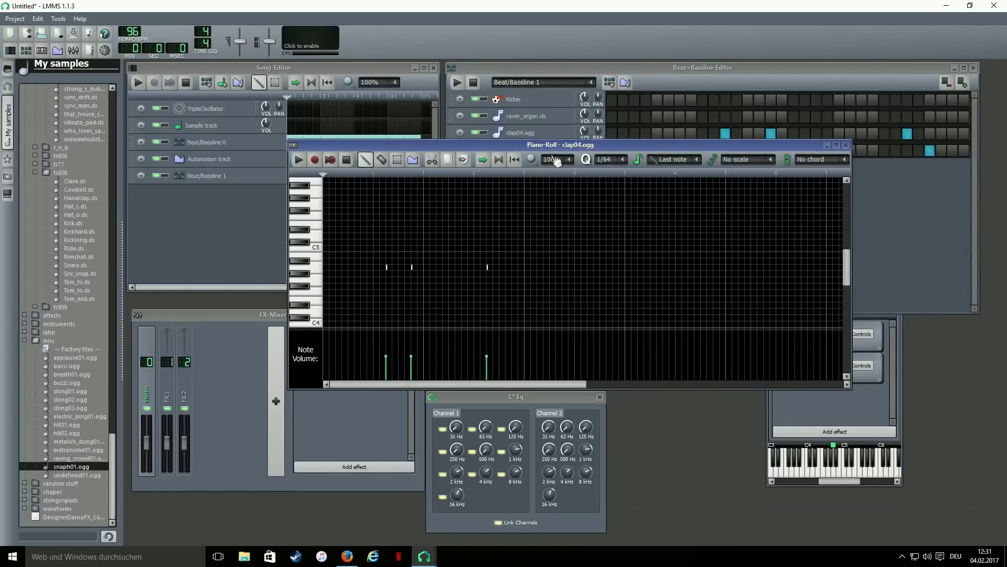
scroll(557, 161, down, 1)
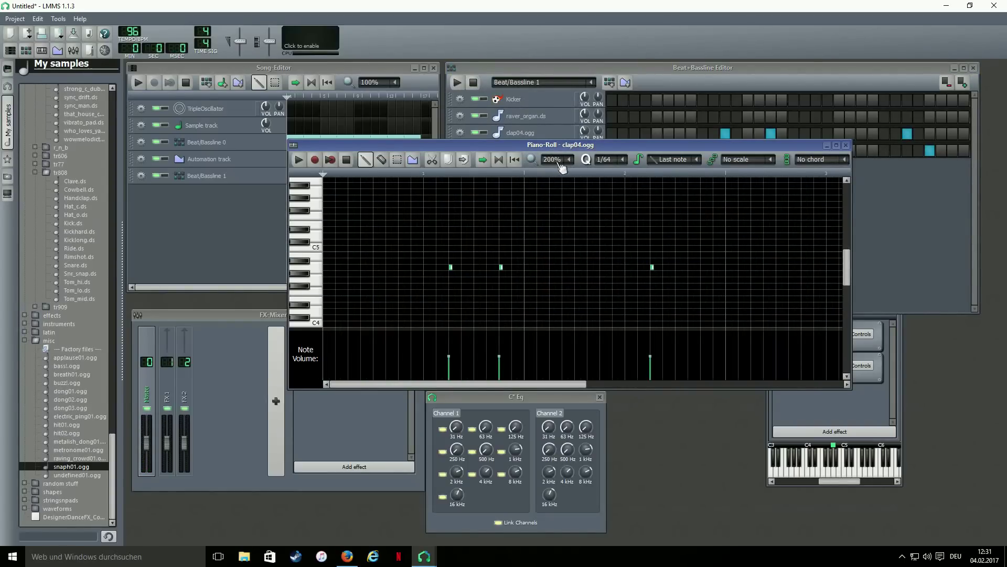
click(659, 269)
click(655, 267)
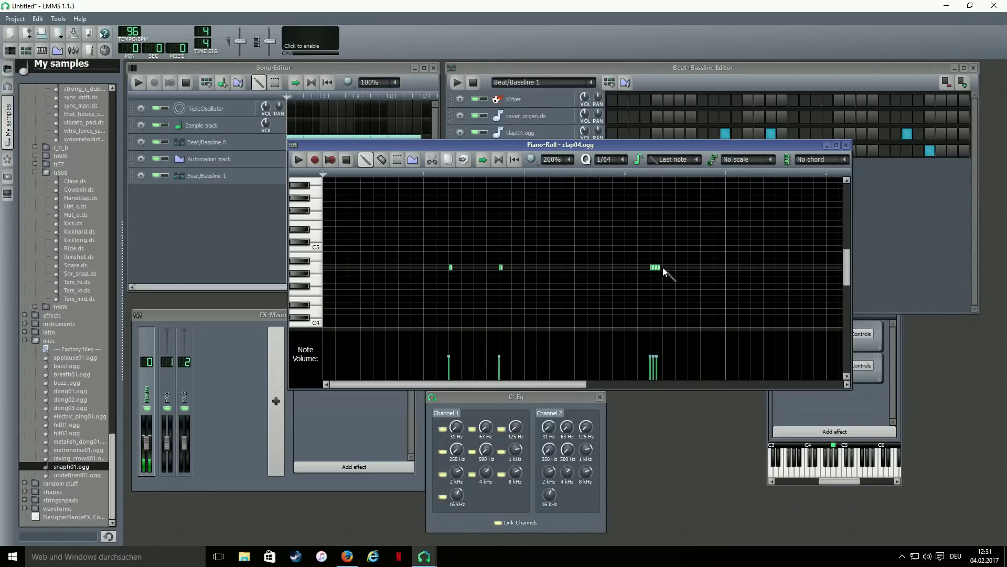
click(665, 268)
drag(664, 267, 662, 267)
click(666, 268)
click(669, 268)
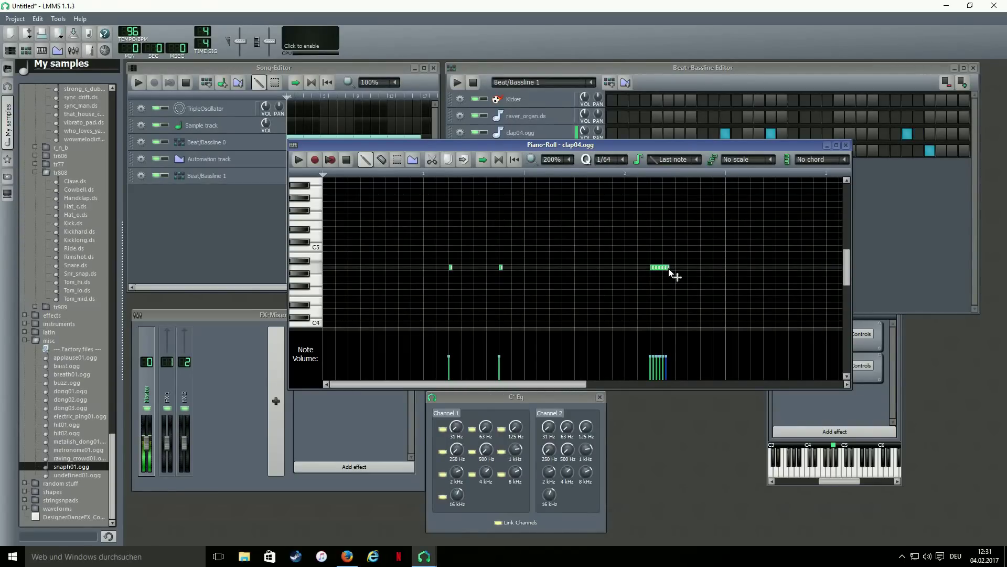
click(672, 267)
click(674, 267)
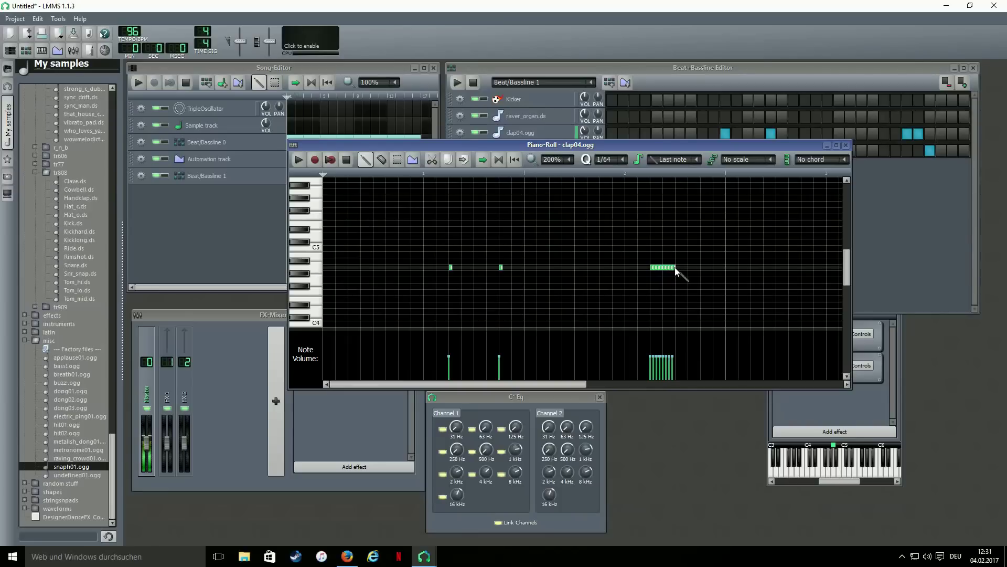
Ramp the note volumes of the clap04.ogg roll upward from first to last note and audition the pattern
drag(649, 376, 671, 361)
click(457, 83)
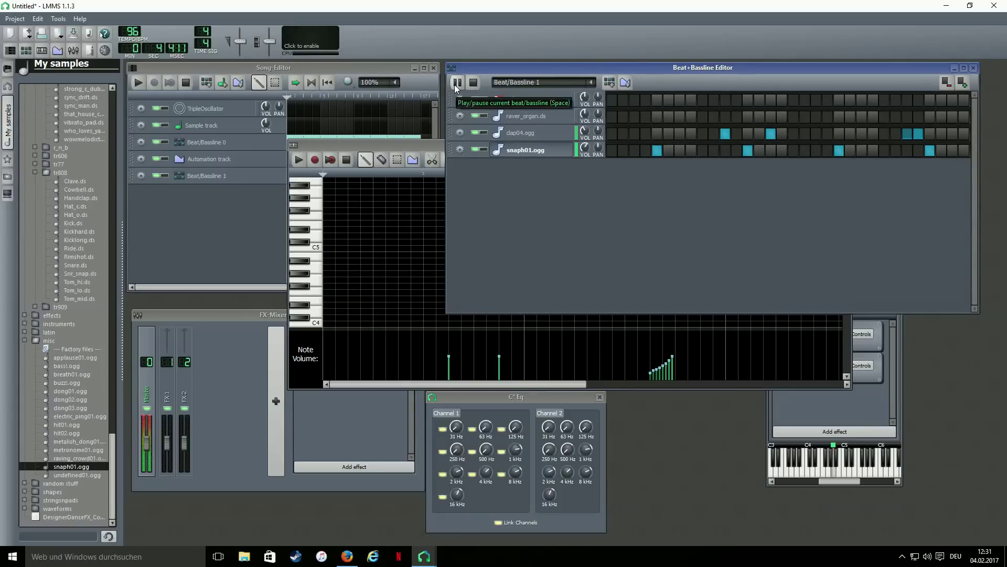
click(472, 82)
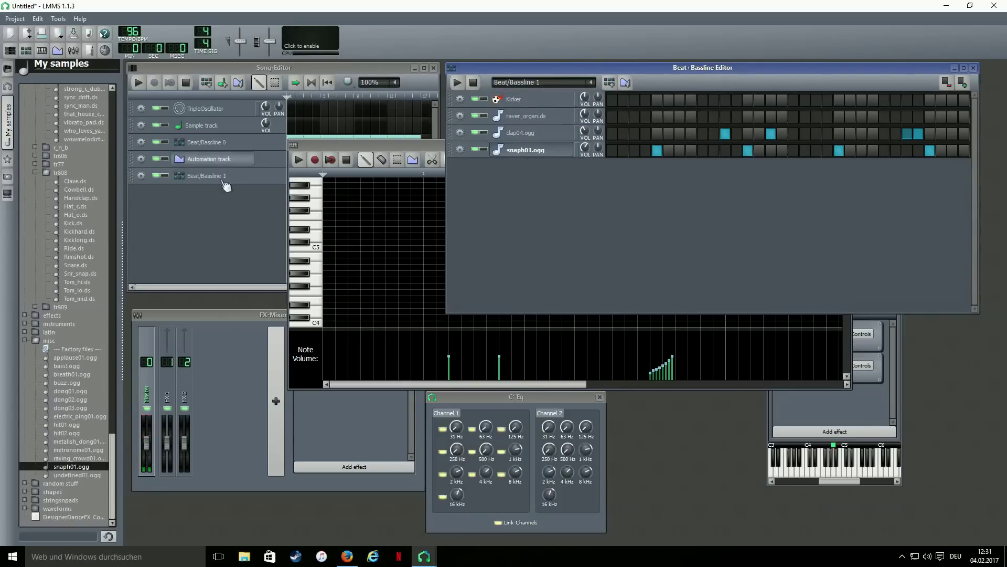
Place Beat/Bassline 1 at the song's start, stretch it to the same length as Beat/Bassline 0, and play the song
click(330, 167)
click(297, 176)
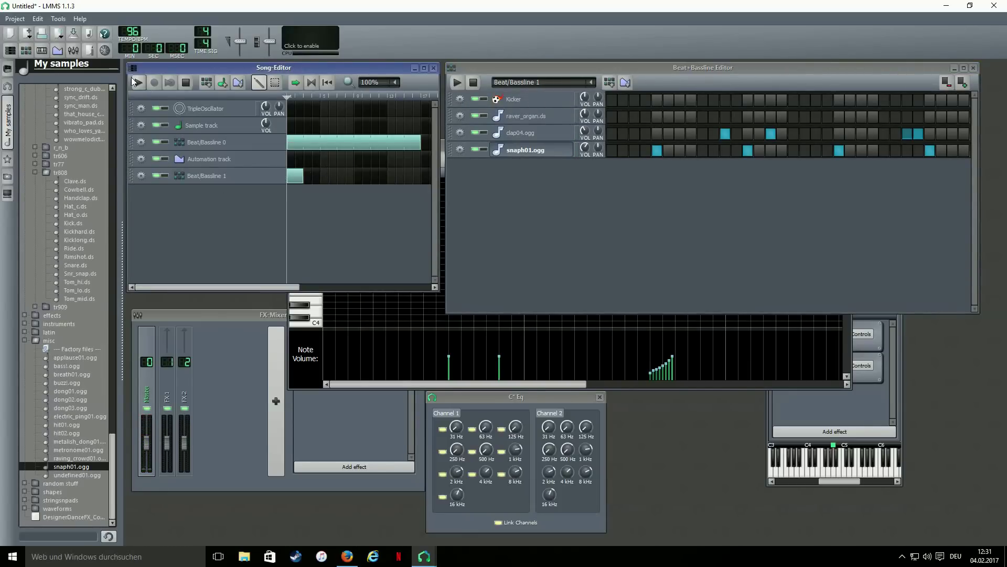
key(space)
drag(304, 175, 426, 175)
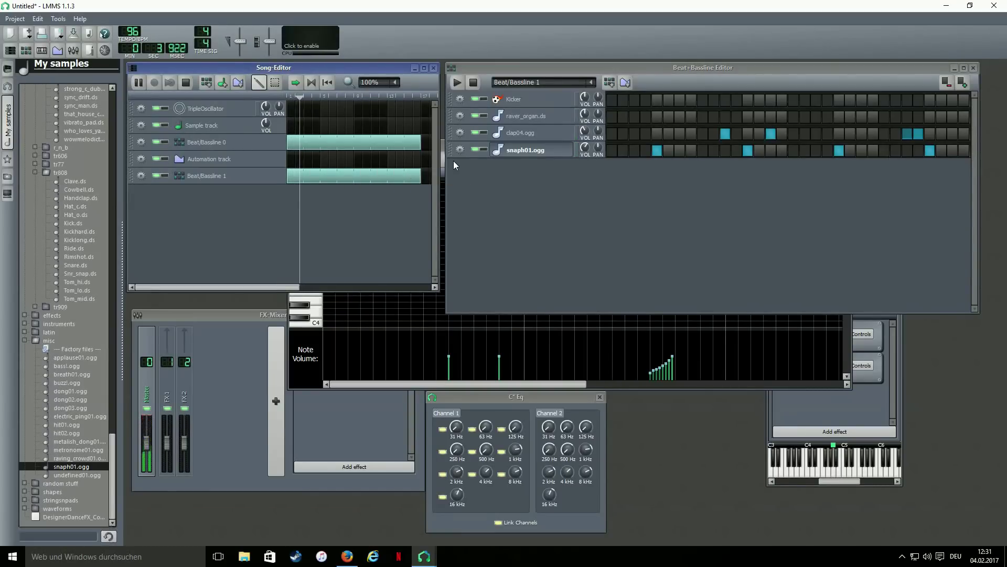
click(473, 84)
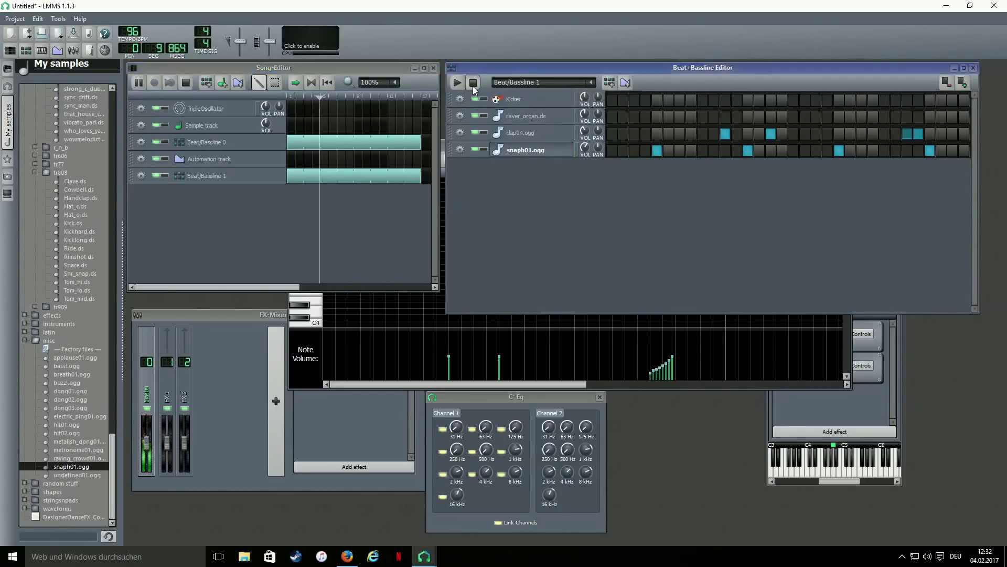
Create a new beat/bassline and add the kick_hiphop01.ogg drum sample to it as a new instrument track
click(609, 84)
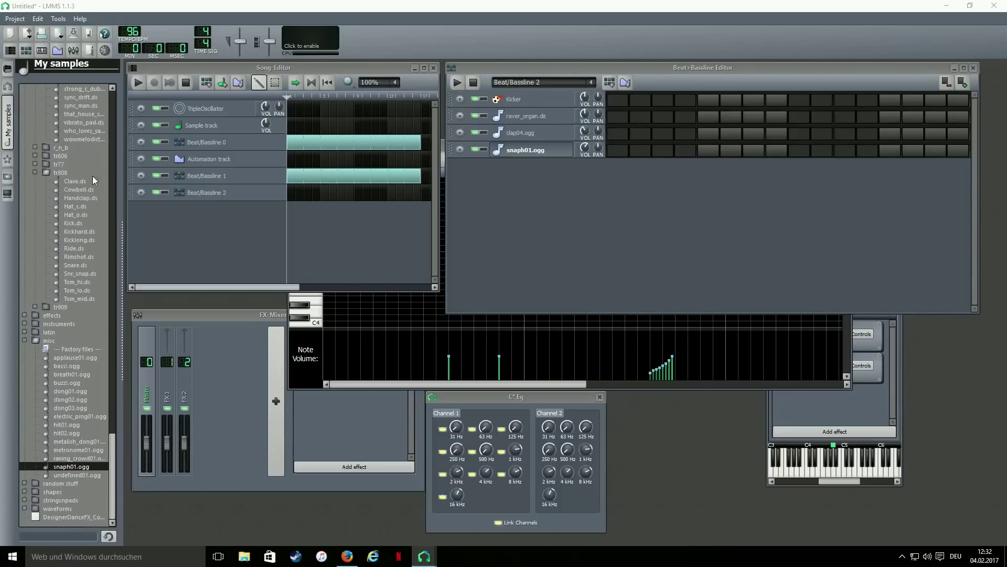
scroll(68, 223, up, 20)
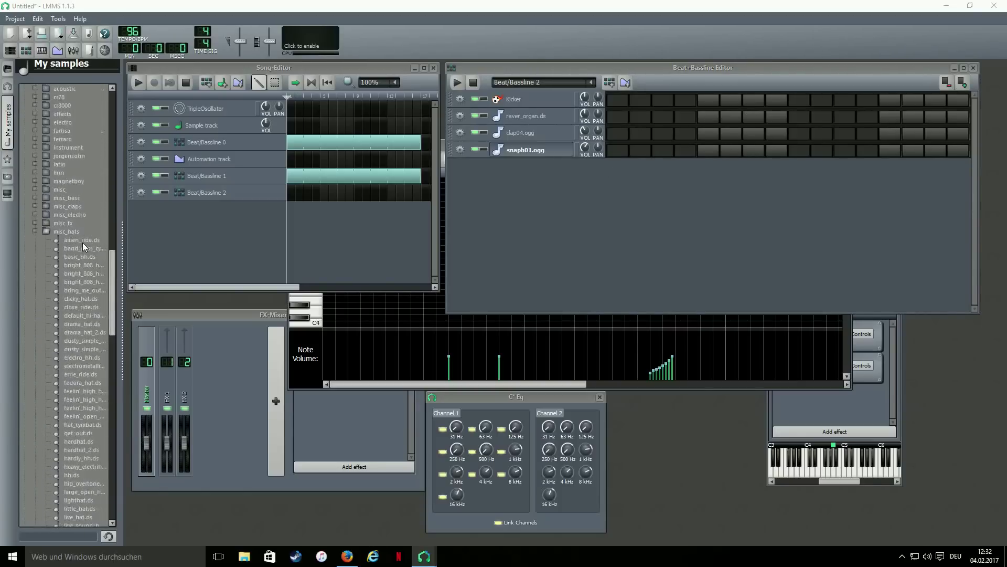
scroll(83, 242, up, 20)
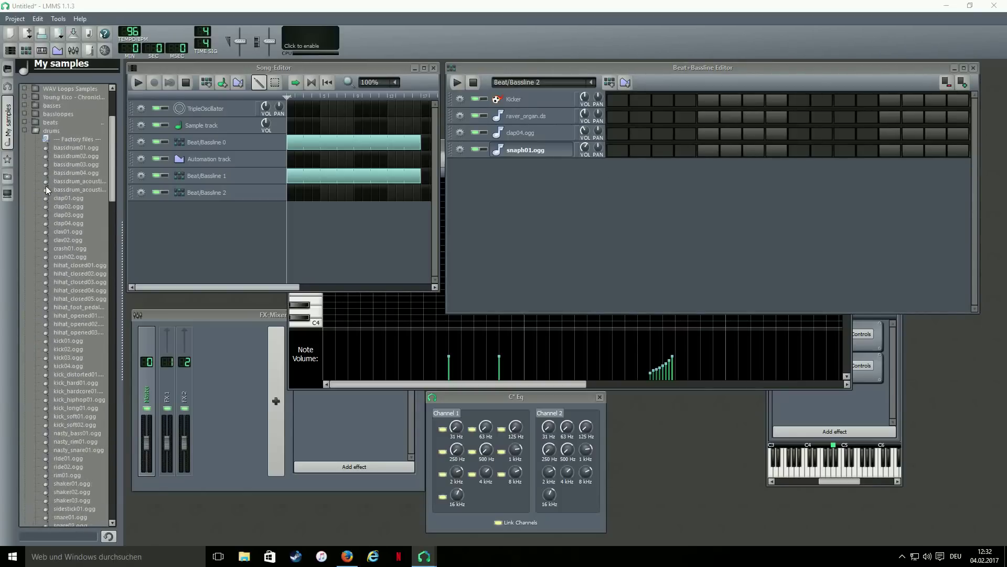
scroll(62, 251, down, 3)
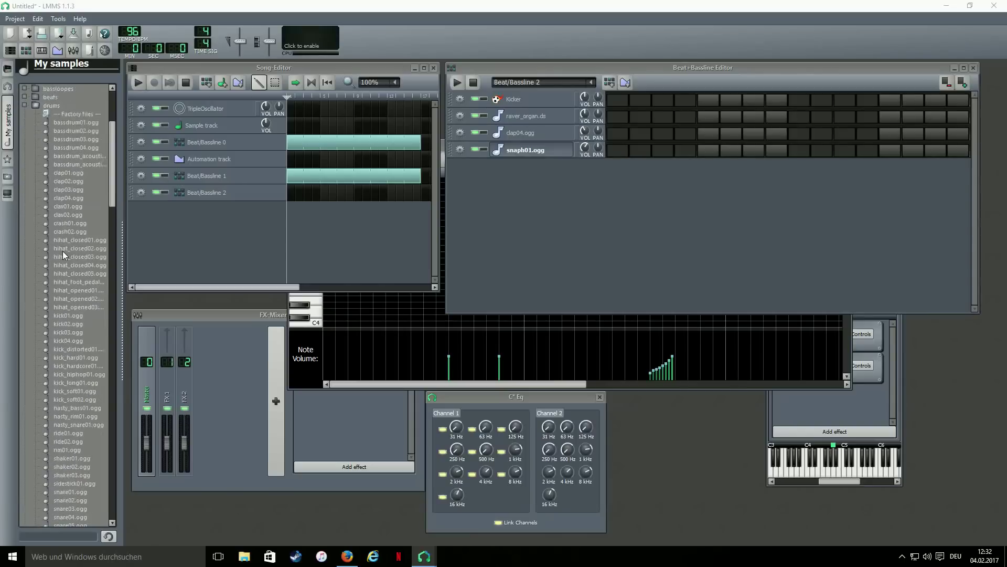
click(78, 323)
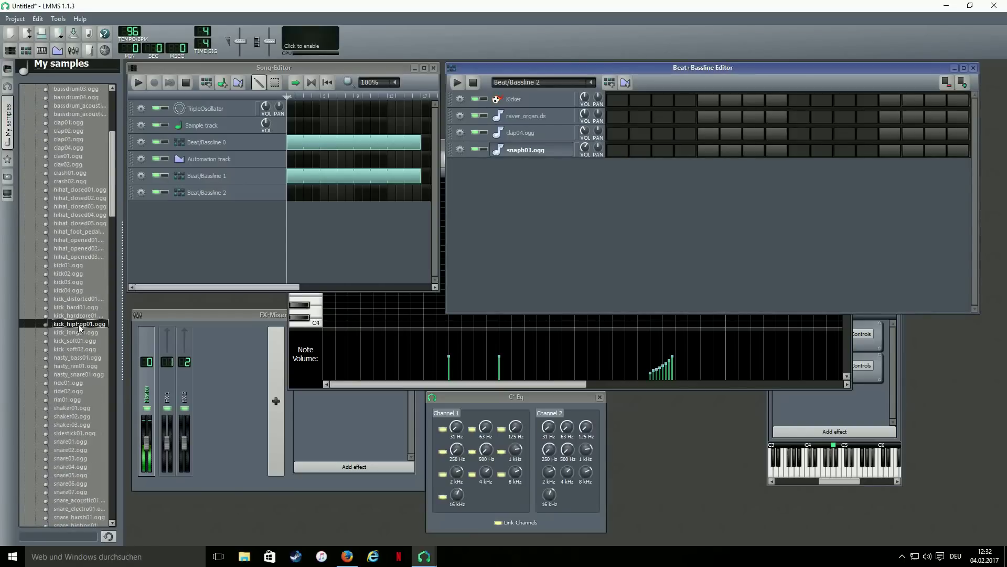
drag(77, 323, 509, 200)
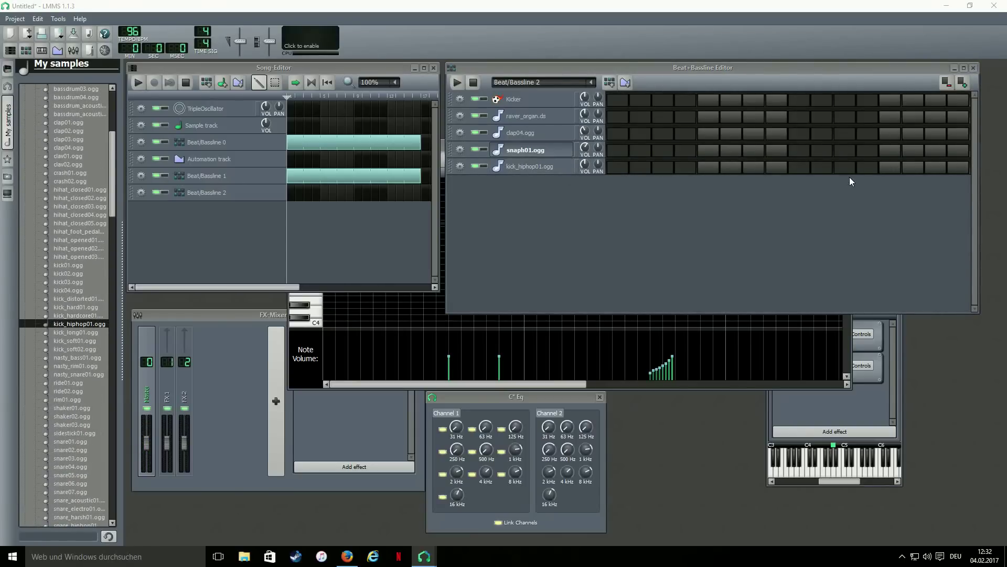
Open the kick_hiphop01.ogg instrument, shape its volume envelope into a short decay, and audition the kick
click(531, 166)
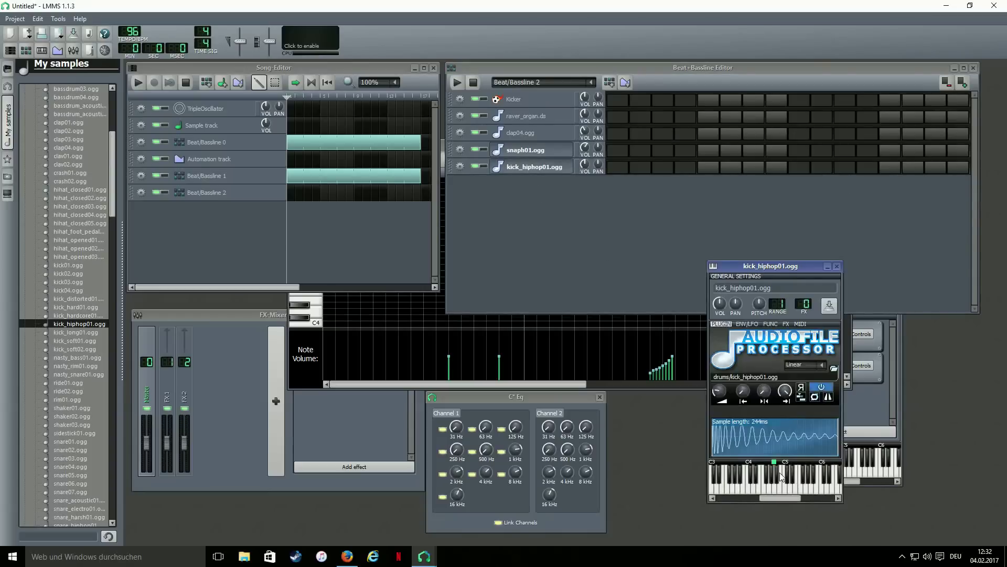
click(748, 323)
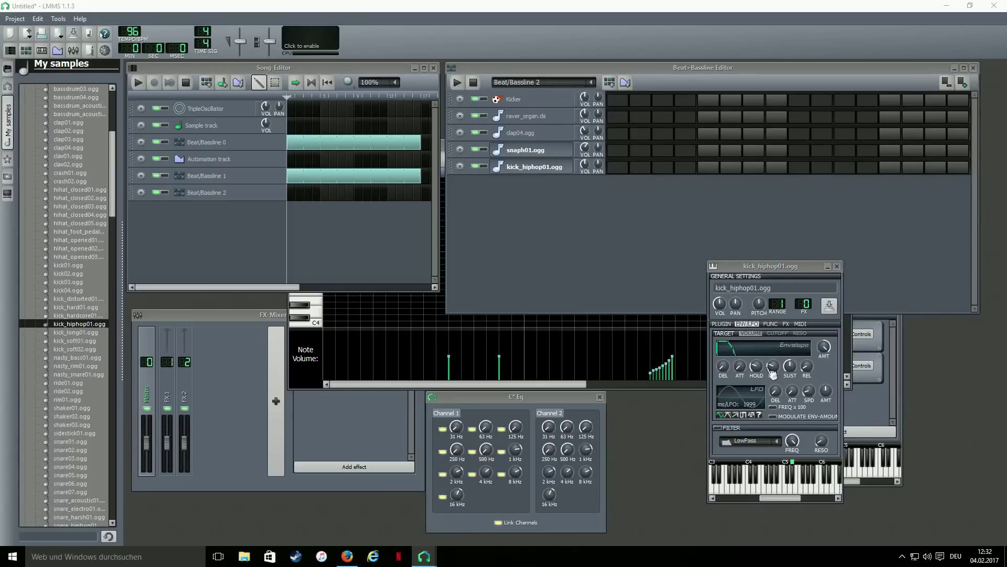
drag(789, 366, 797, 372)
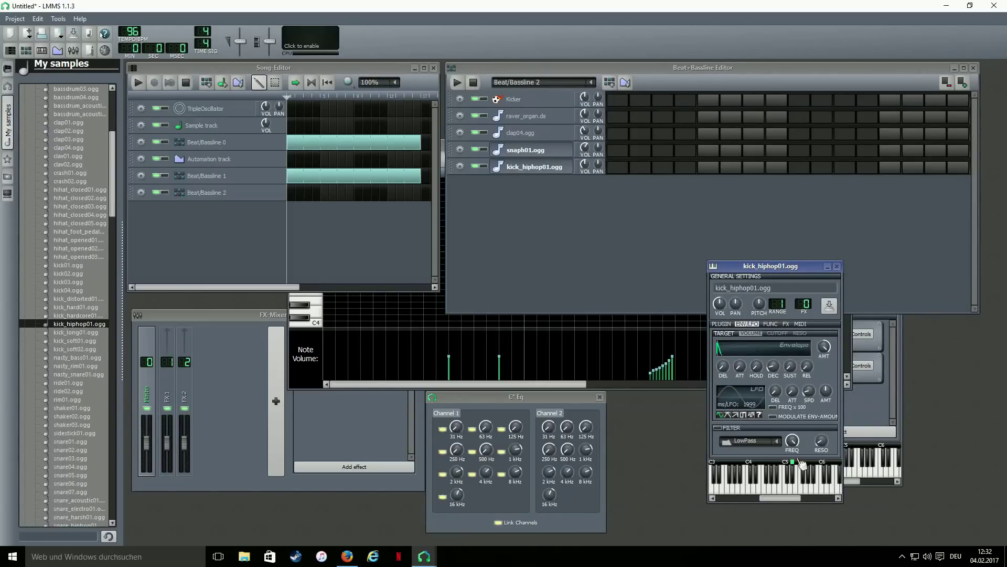
click(773, 487)
click(773, 487)
click(773, 487)
click(773, 487)
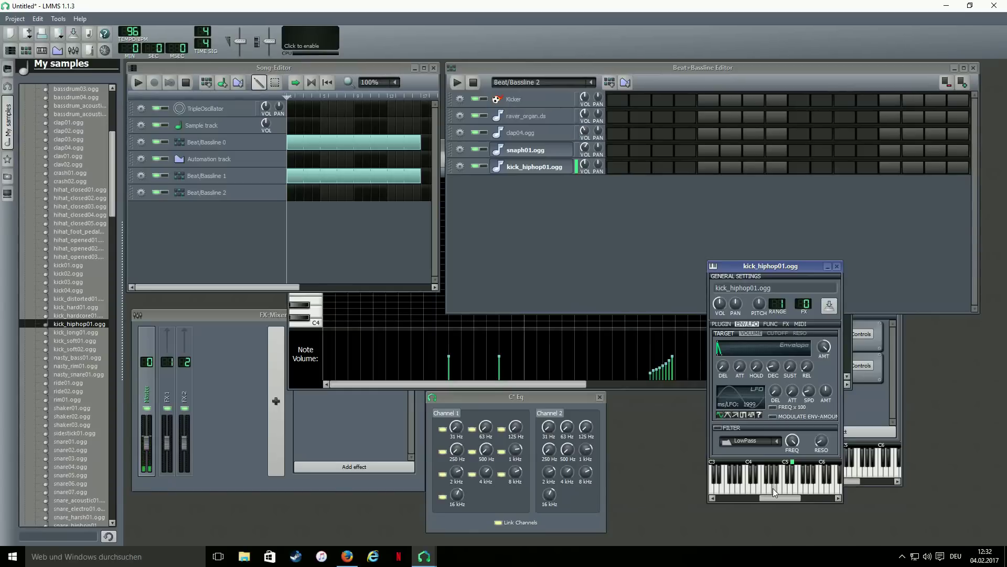
Add the C* Eq 10-band equalizer to the kick_hiphop01.ogg effects chain and close the snaph01.ogg equalizer window
click(785, 324)
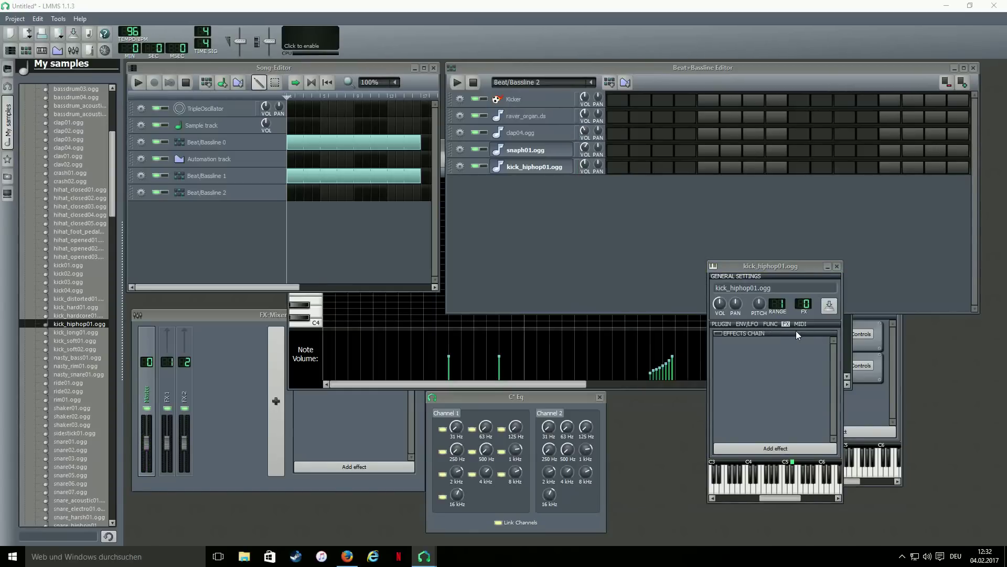
click(771, 449)
text(eq)
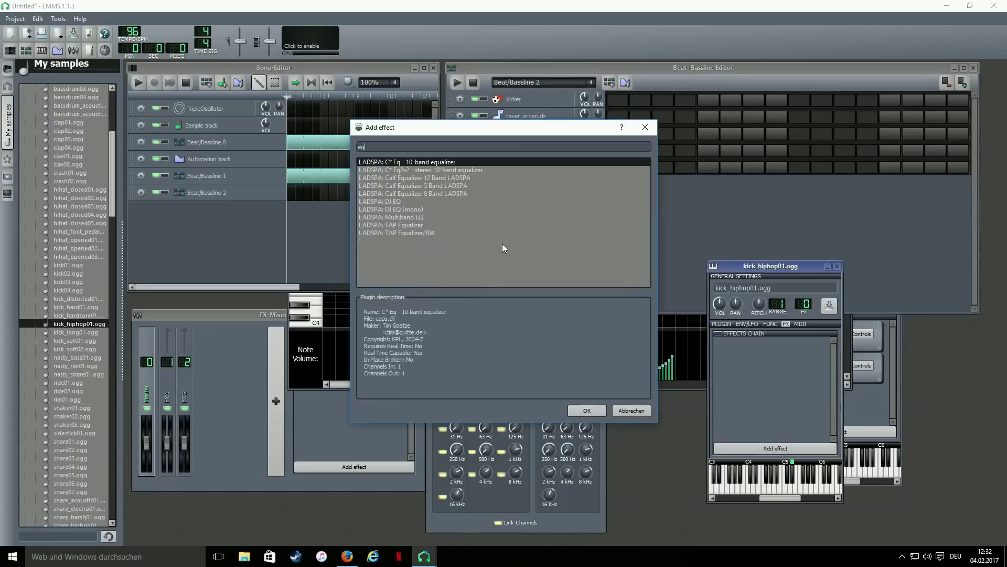
double_click(432, 163)
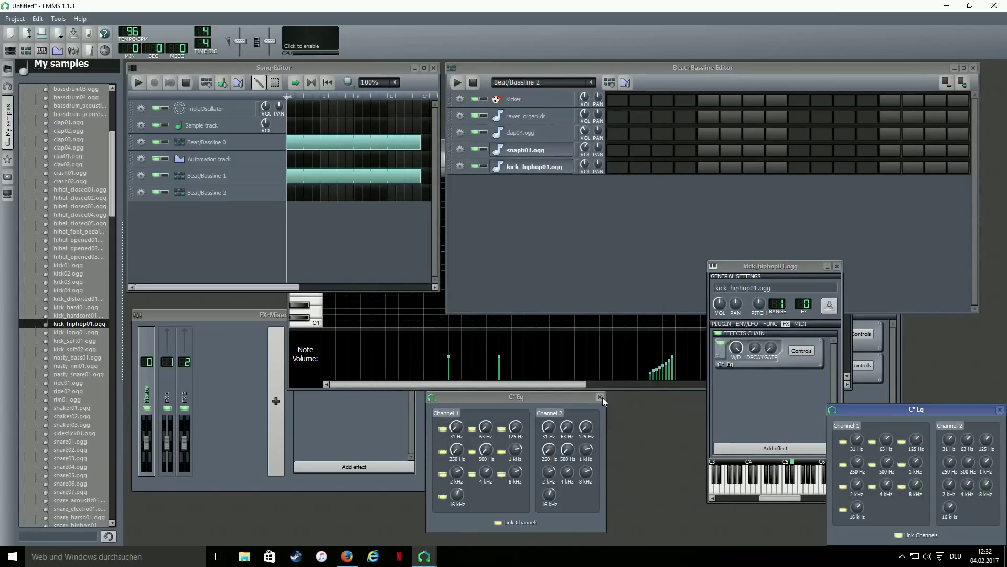
click(599, 398)
drag(883, 410, 664, 364)
Shape the kick_hiphop01.ogg equalizer by lowering the 31 Hz band and raising the 125 Hz and 250 Hz bands
click(638, 394)
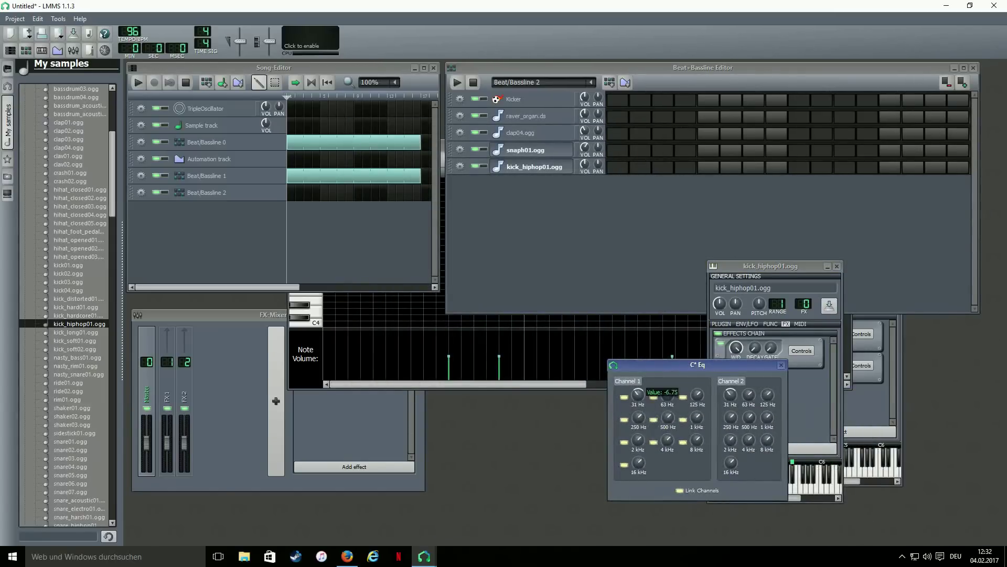
drag(641, 403, 641, 417)
click(703, 400)
click(644, 419)
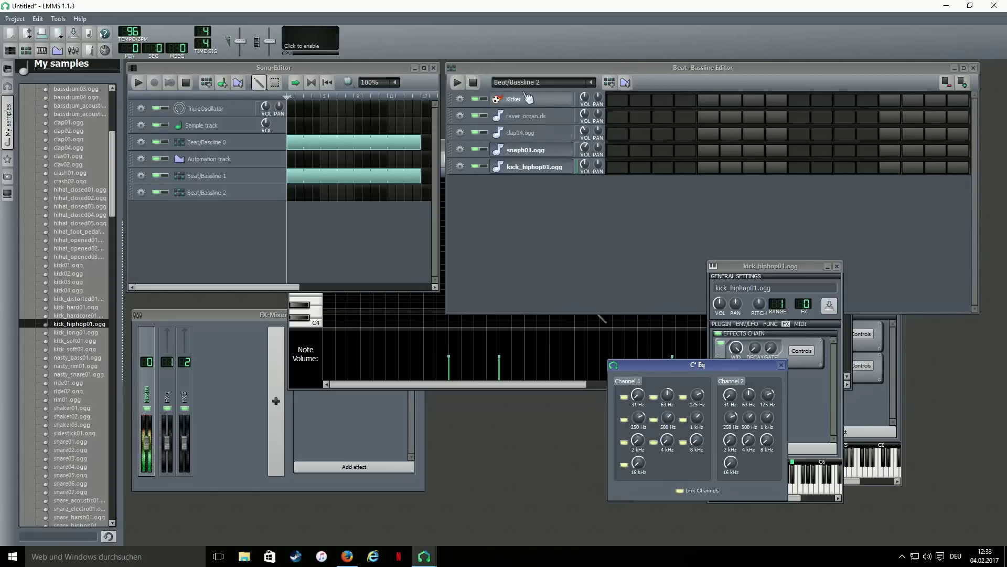
Lengthen Beat/Bassline 2 to 32 steps and close the C* Eq and kick_hiphop01.ogg windows
click(963, 83)
click(781, 366)
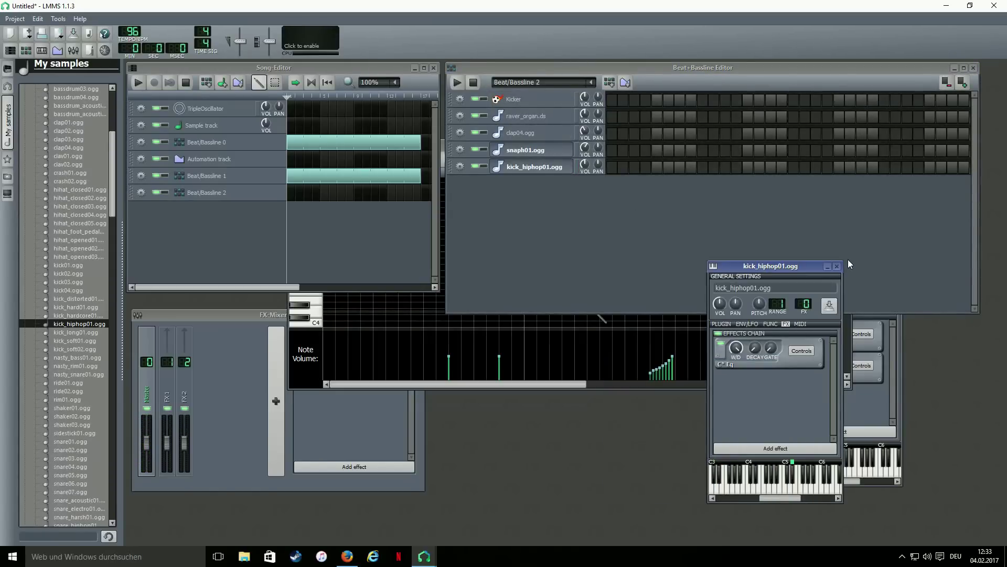
click(837, 266)
click(880, 259)
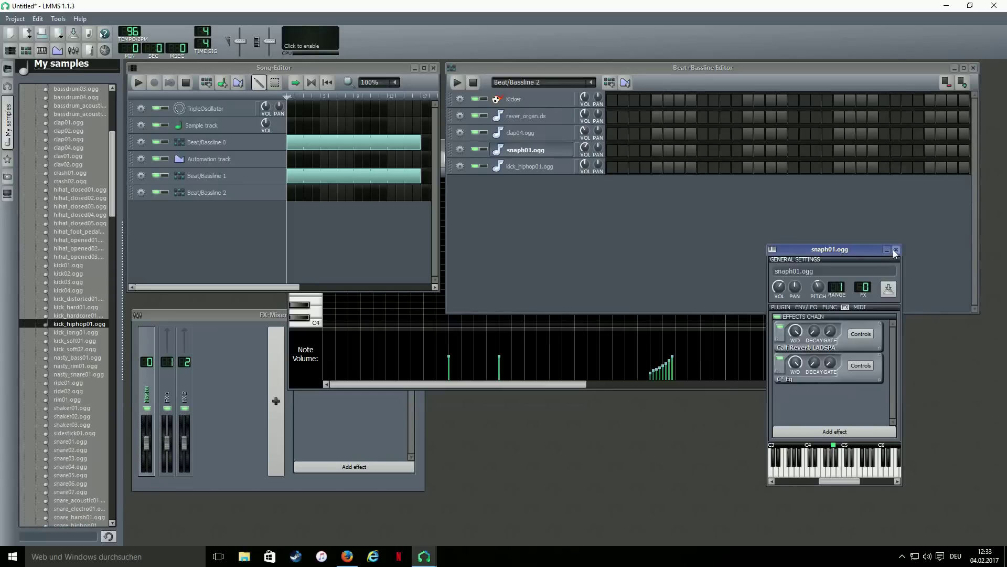
Close the snaph01.ogg window, route the kick_hiphop01.ogg instrument to FX channel 1 and close its window
click(896, 250)
click(527, 167)
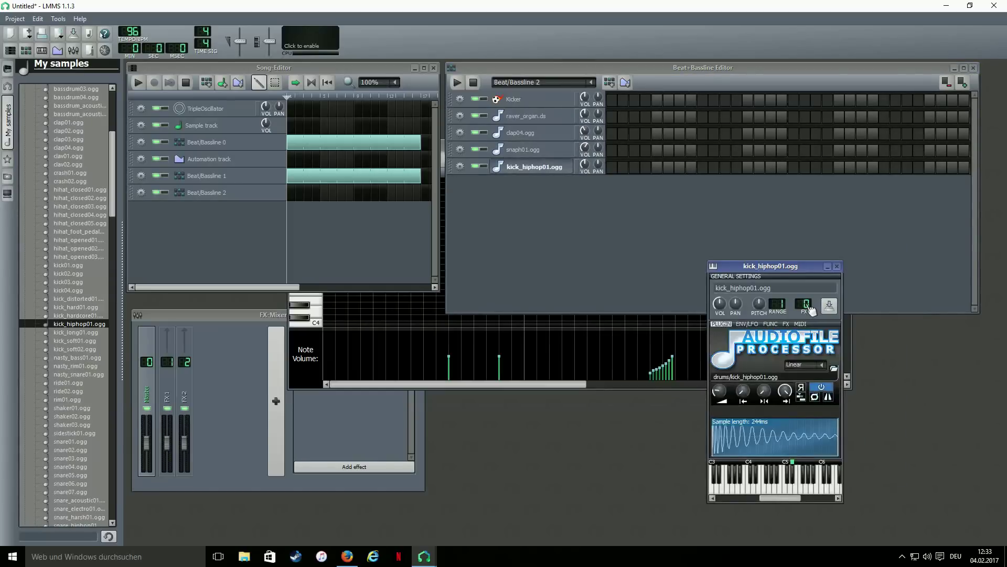
drag(811, 309, 811, 305)
click(837, 267)
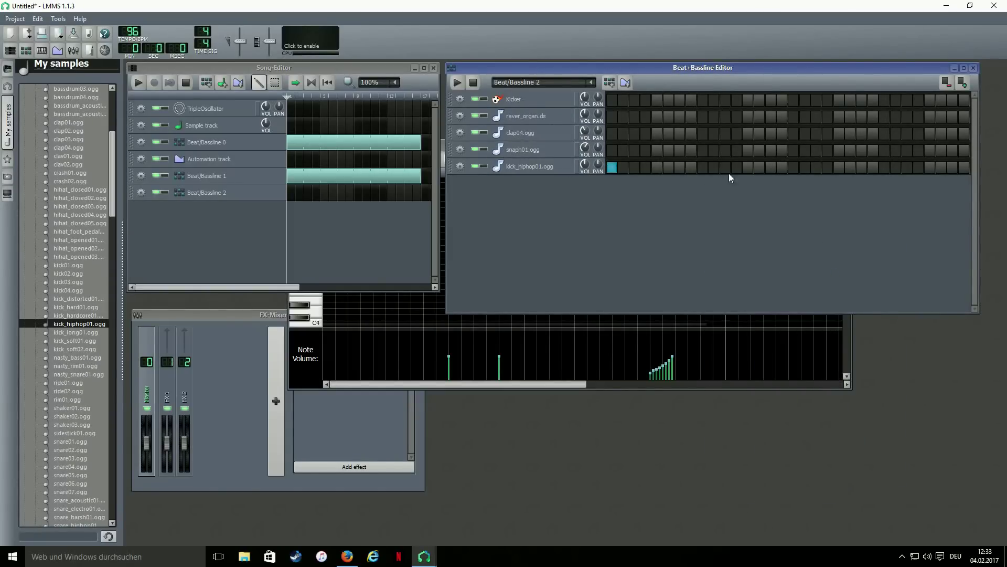
Place kick_hiphop01.ogg hits on steps 1, 12, 17, 27 and 31 of Beat/Bassline 2
click(793, 167)
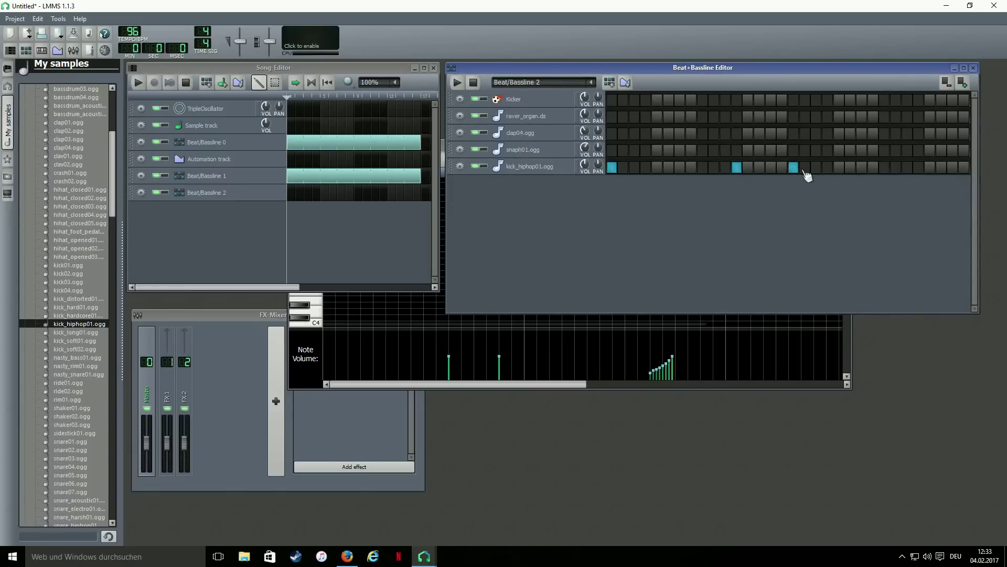
click(908, 168)
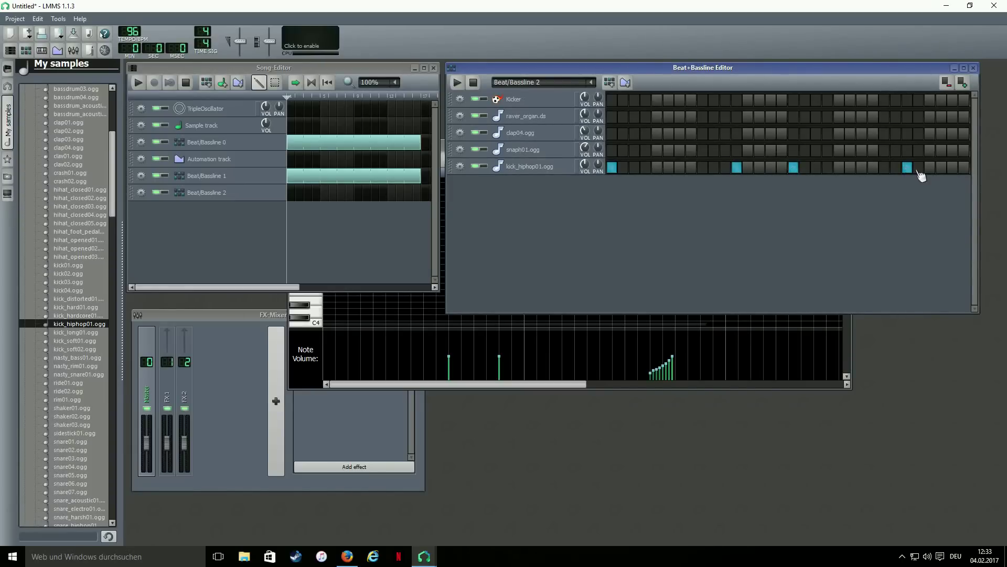
click(952, 167)
Add Beat/Bassline 2 to the song at the same length as the other patterns and lower the kick_hiphop01.ogg volume during playback
click(292, 192)
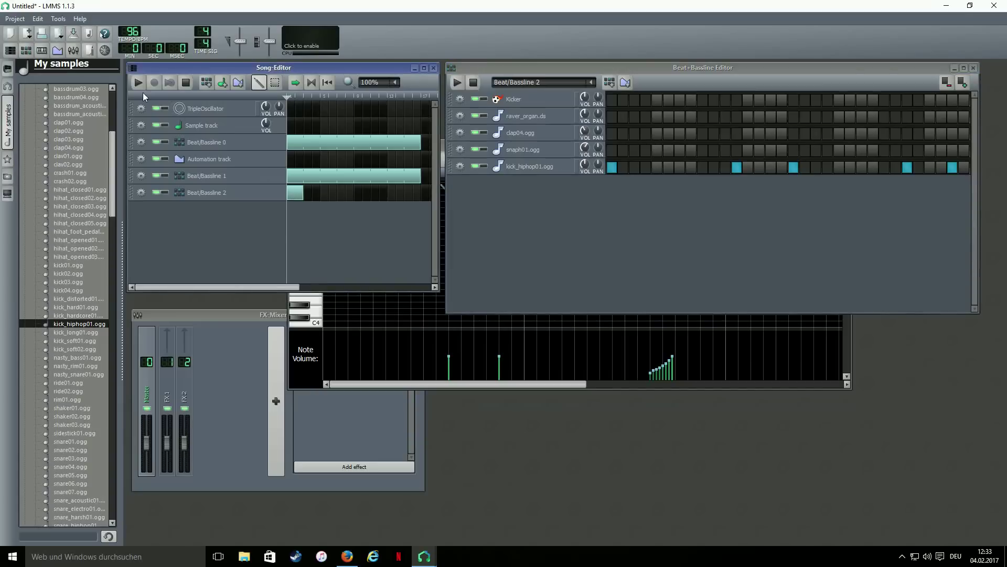
click(138, 83)
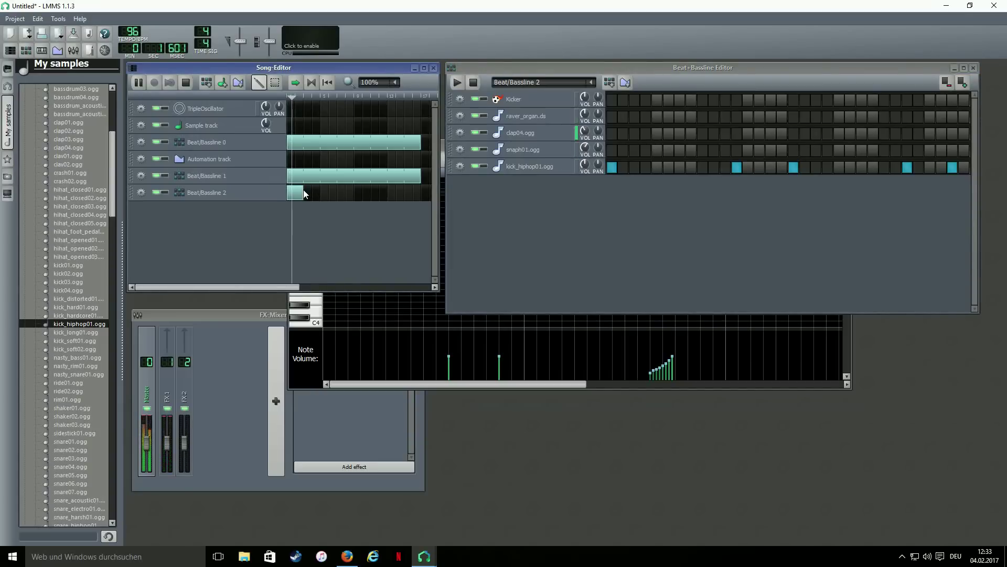
drag(304, 194, 420, 197)
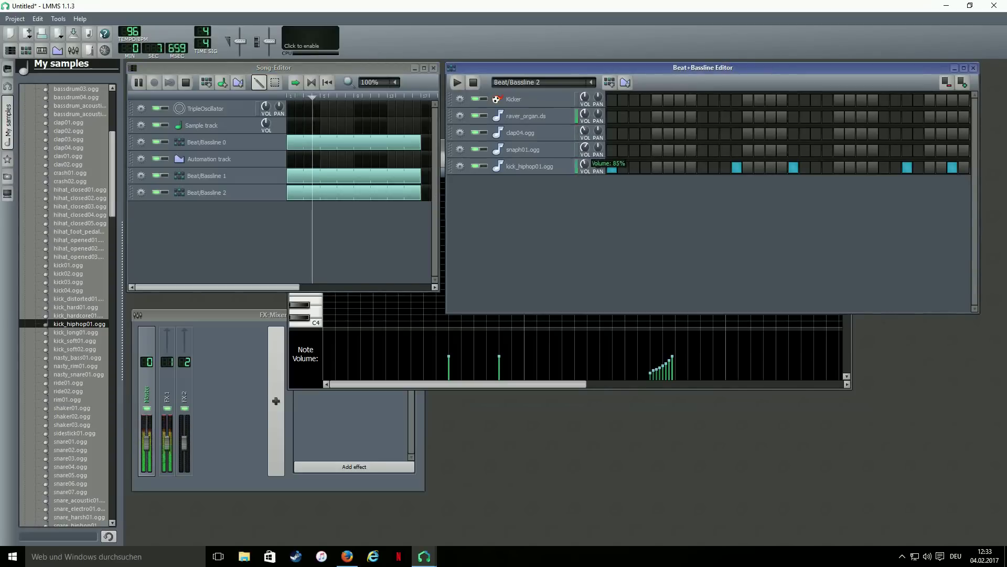
drag(584, 164, 584, 165)
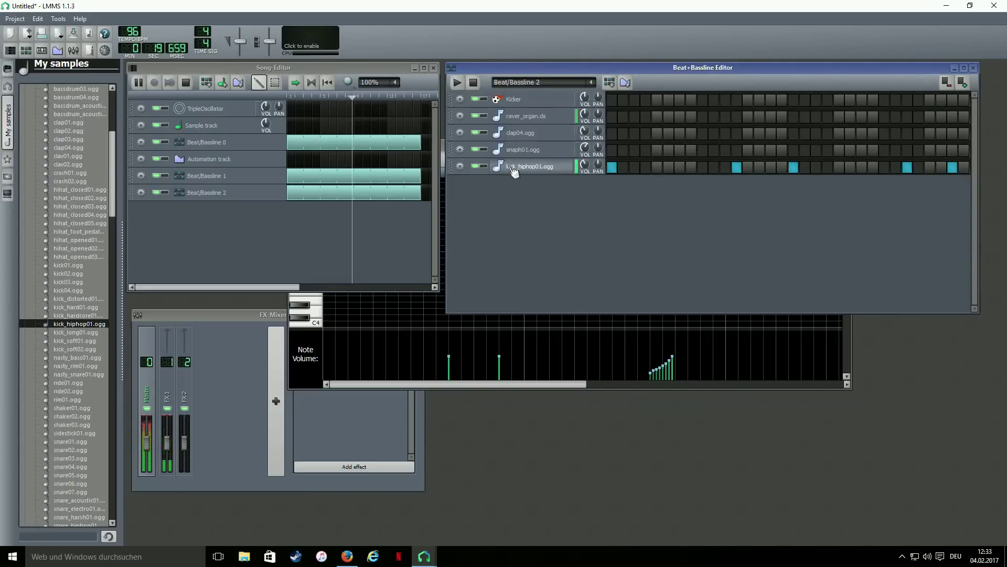
click(474, 84)
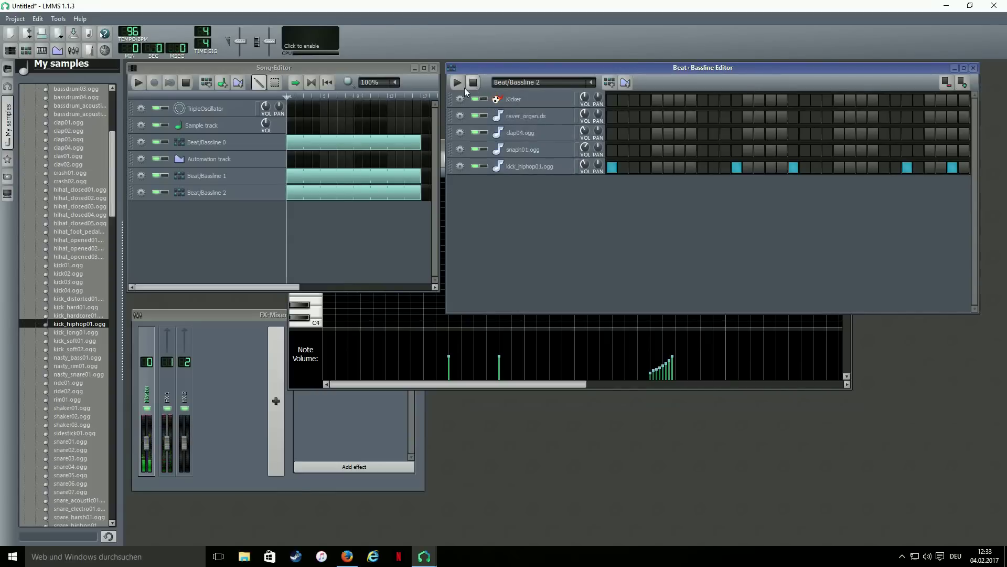
Raise the 250 Hz band in the kick_hiphop01.ogg C* Eq while auditioning Beat/Bassline 2, and close the equalizer
click(457, 82)
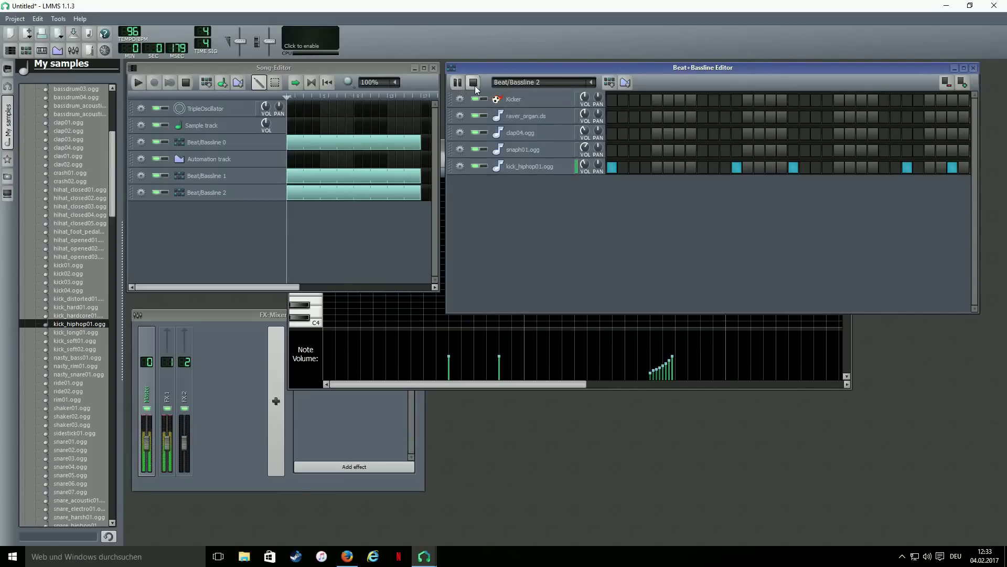
click(542, 168)
click(785, 324)
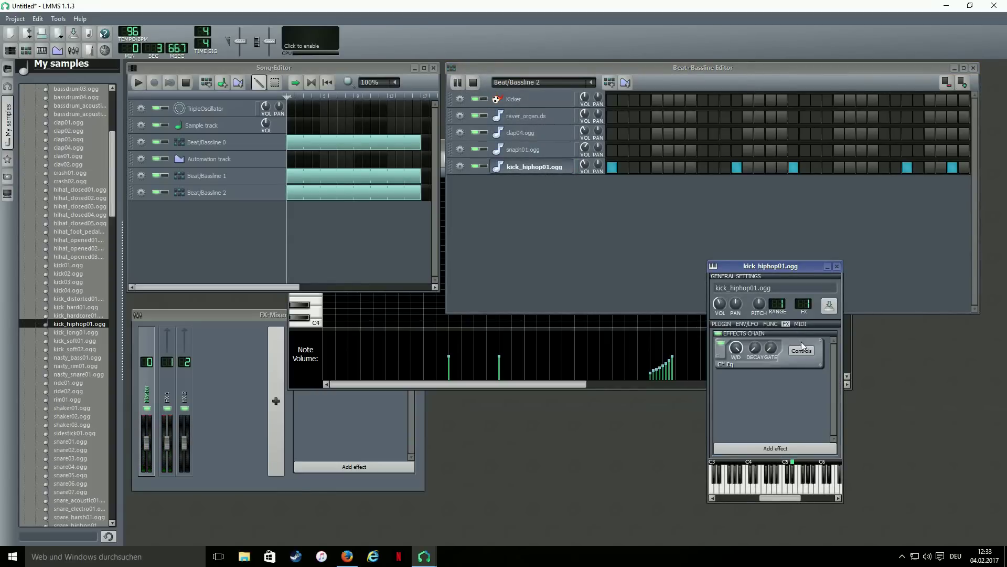
click(802, 349)
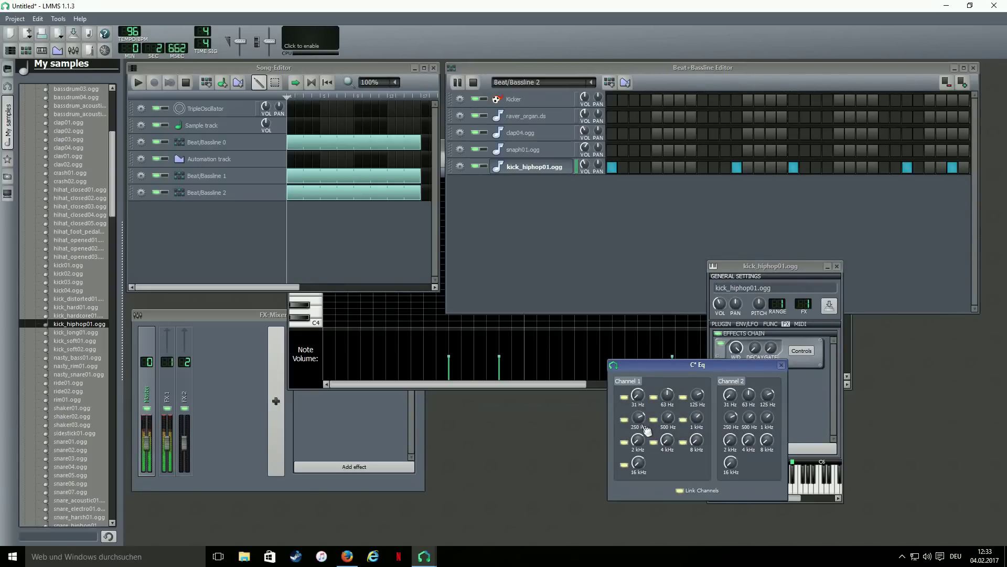
drag(640, 419, 640, 412)
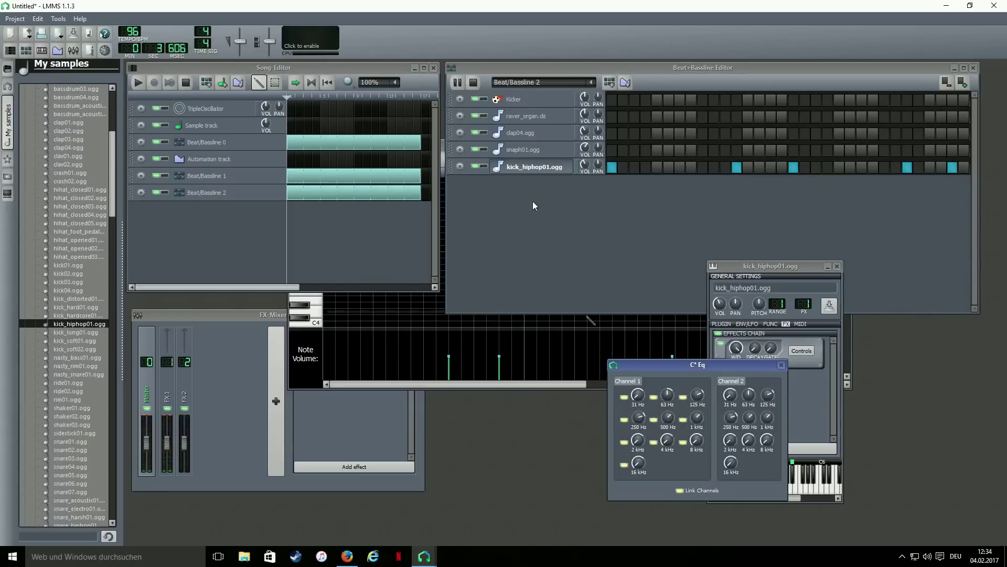
click(473, 82)
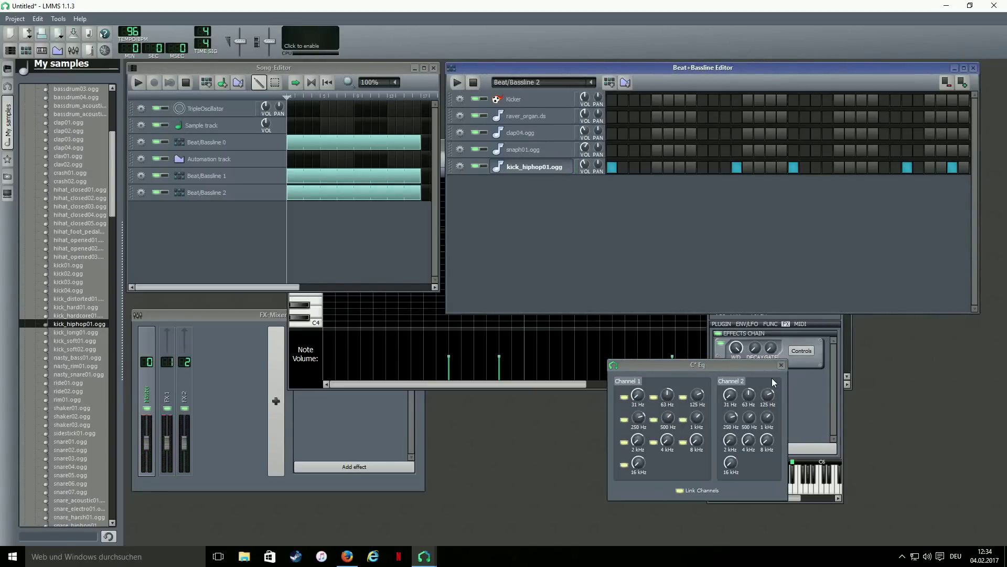
click(782, 365)
Adjust the decay of the kick_hiphop01.ogg volume envelope, close the instrument and audition the song
click(742, 323)
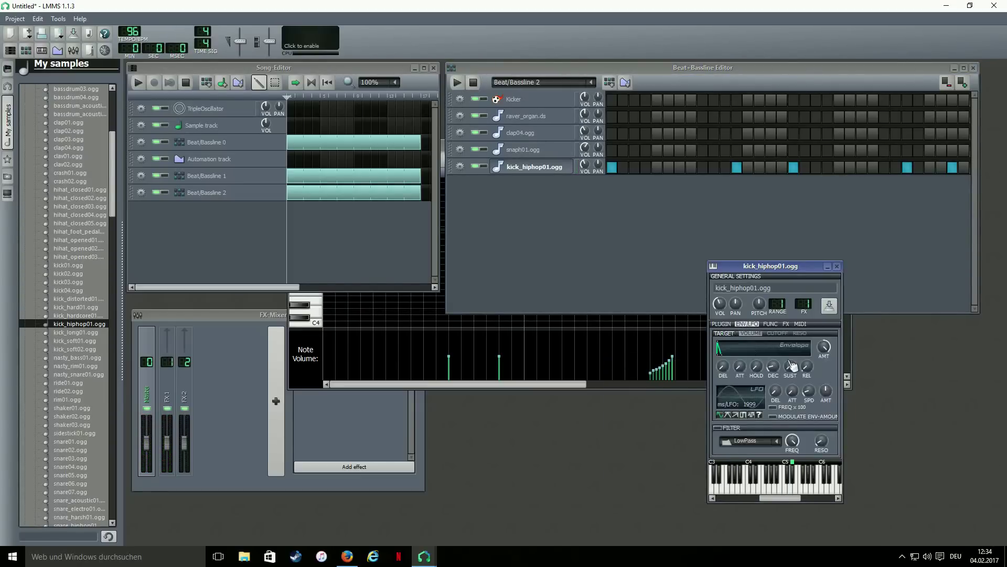
click(773, 367)
click(138, 82)
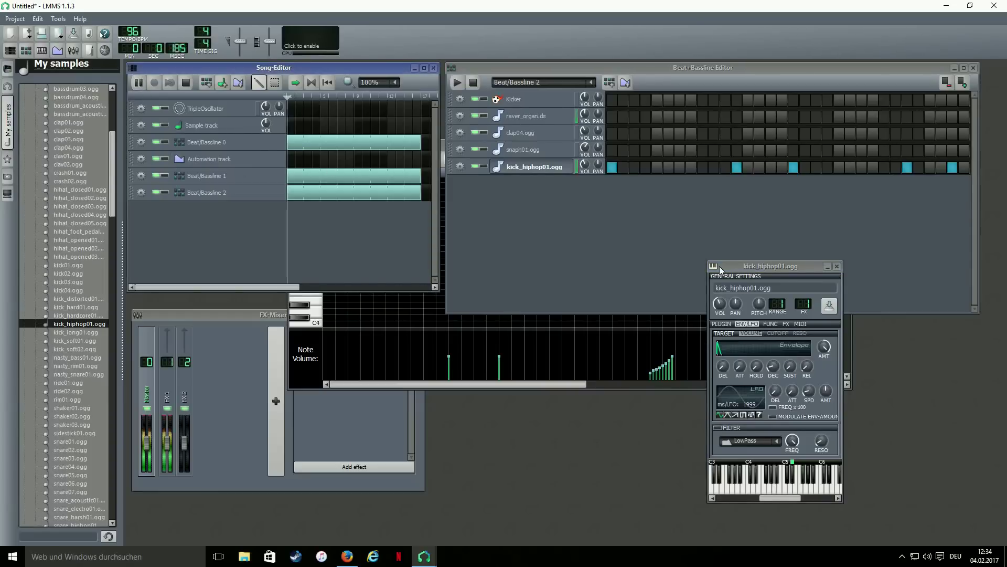
click(837, 266)
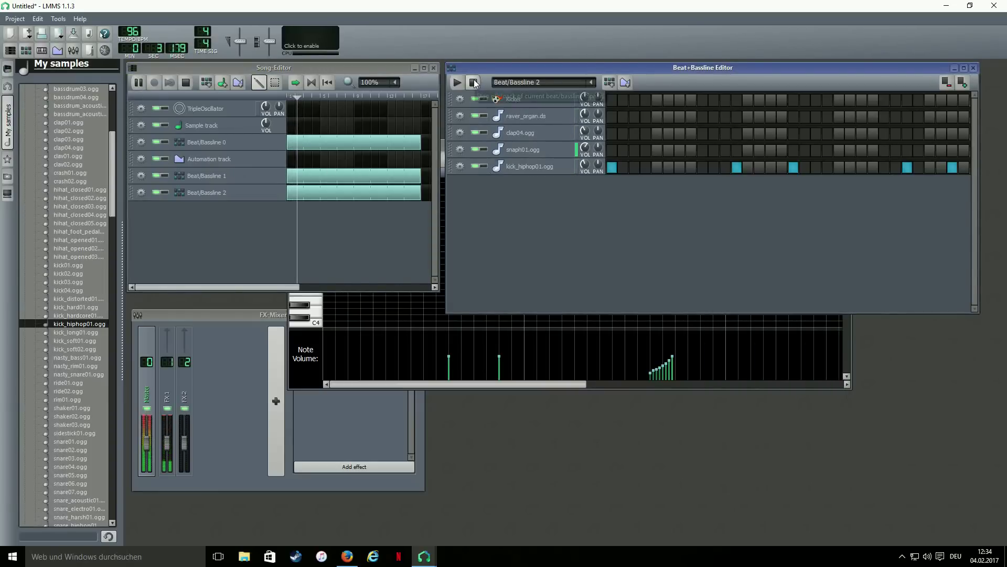
click(474, 82)
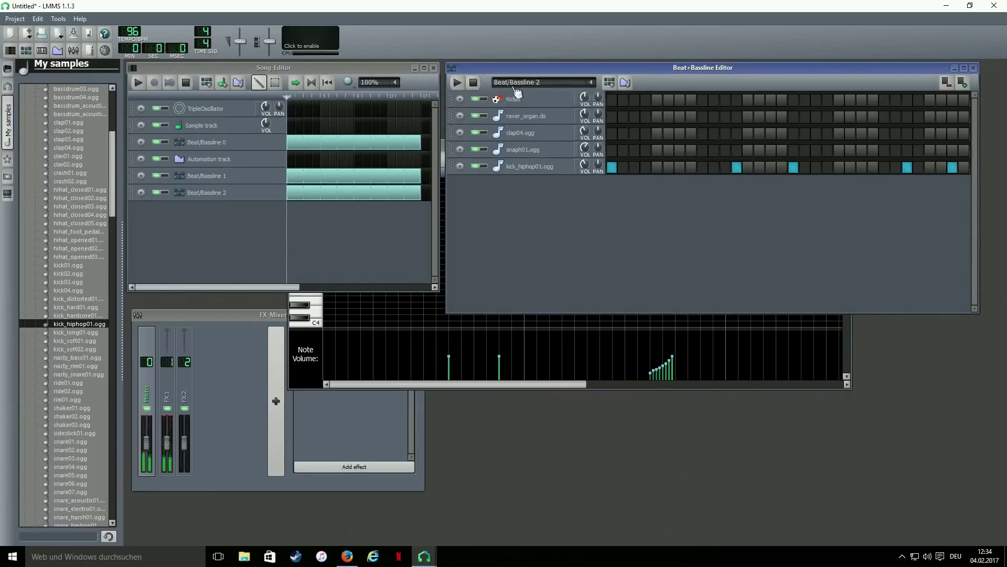
Create Beat/Bassline 3, add Hat_c.ds from the tr808 drumsynth folder as an instrument and lower its volume
click(626, 82)
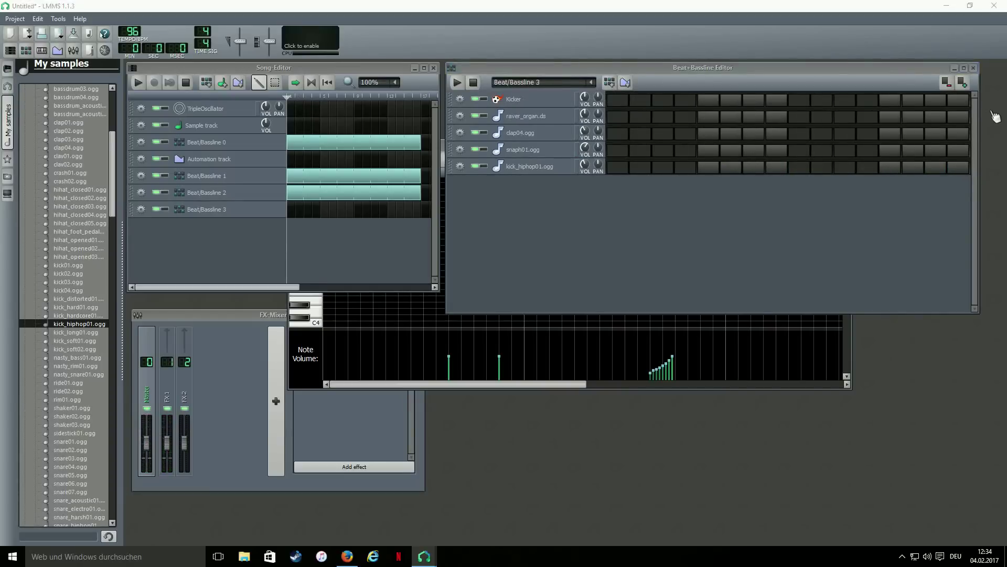
scroll(58, 231, down, 20)
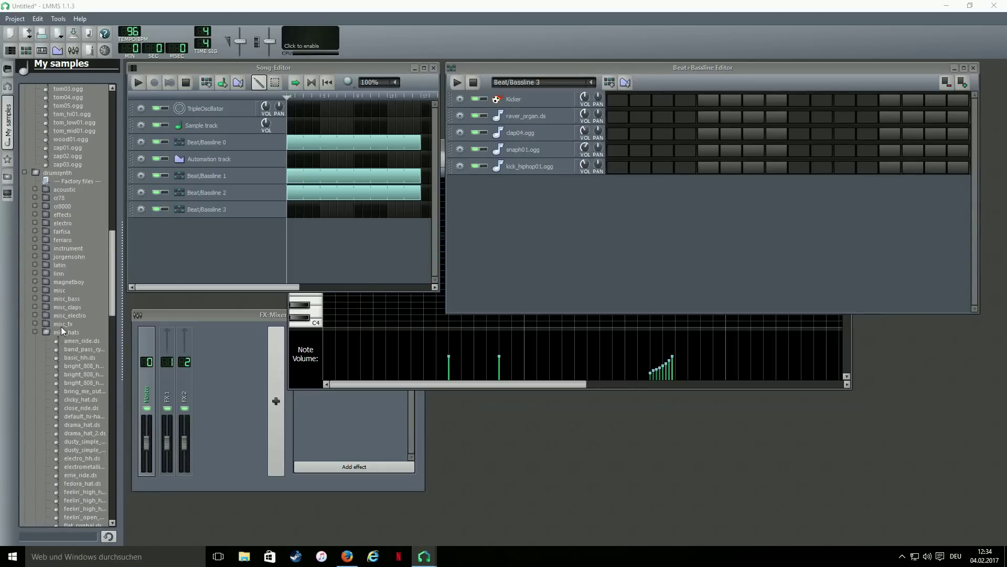
scroll(61, 326, down, 20)
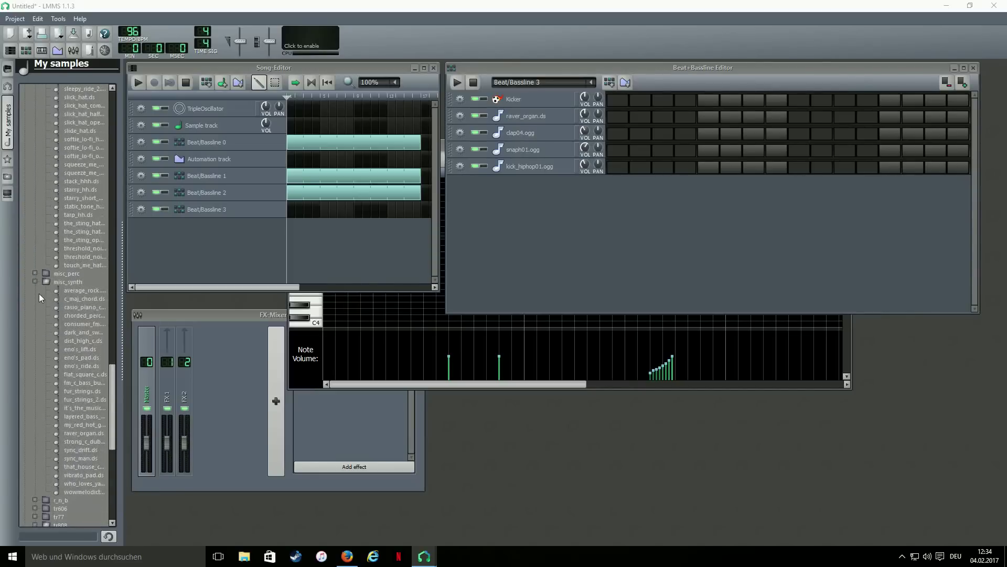
scroll(41, 304, down, 6)
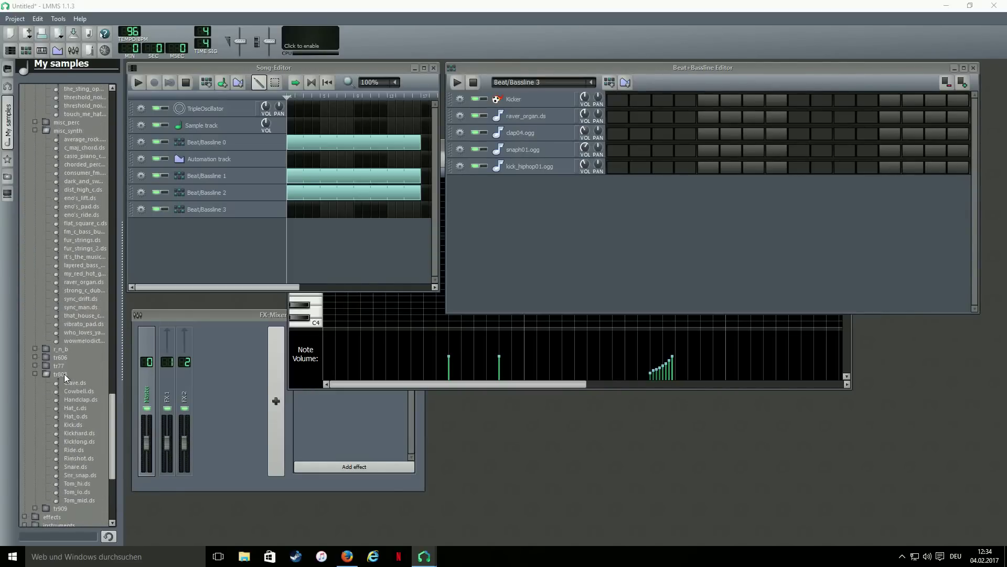
drag(73, 409, 502, 241)
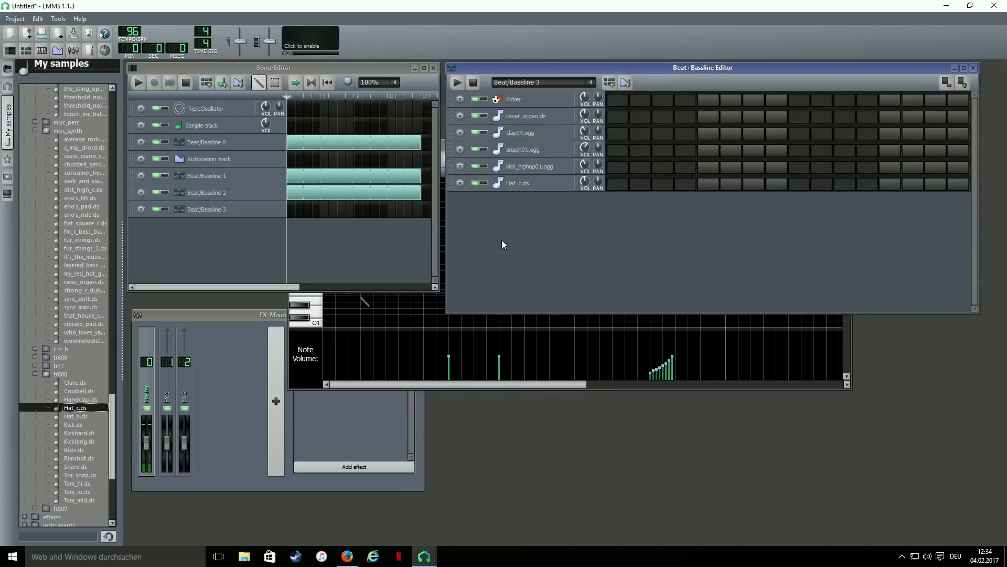
click(587, 183)
drag(584, 182, 584, 182)
Lengthen Beat/Bassline 3 to 32 steps with Hat_c.ds hits on steps 3, 4, 9, 12, 13 and 15
click(663, 184)
click(686, 185)
click(964, 83)
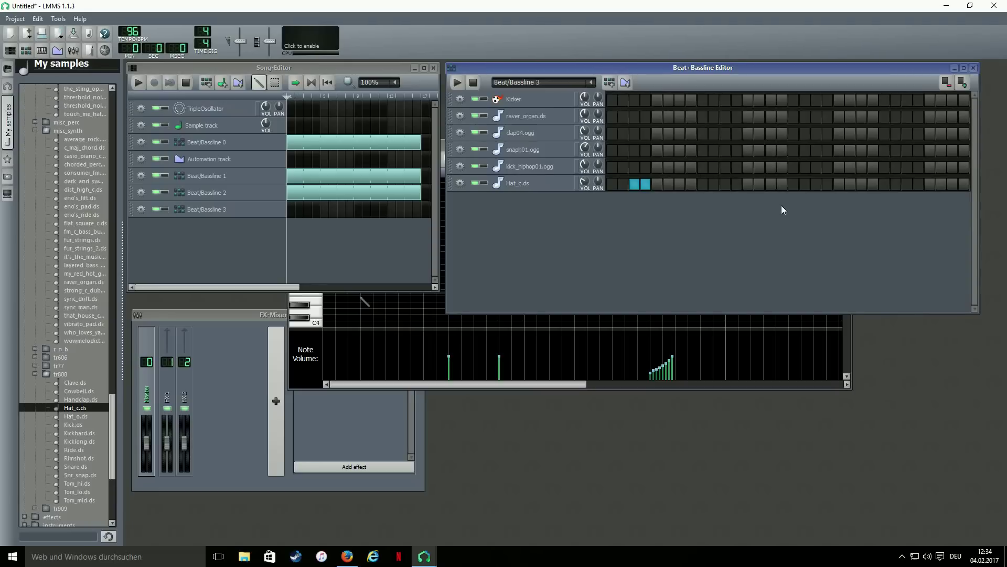
click(702, 184)
click(737, 184)
click(748, 184)
click(772, 184)
Place a Beat/Bassline 3 block at the start of the song and audition it with the other patterns
click(291, 209)
click(139, 83)
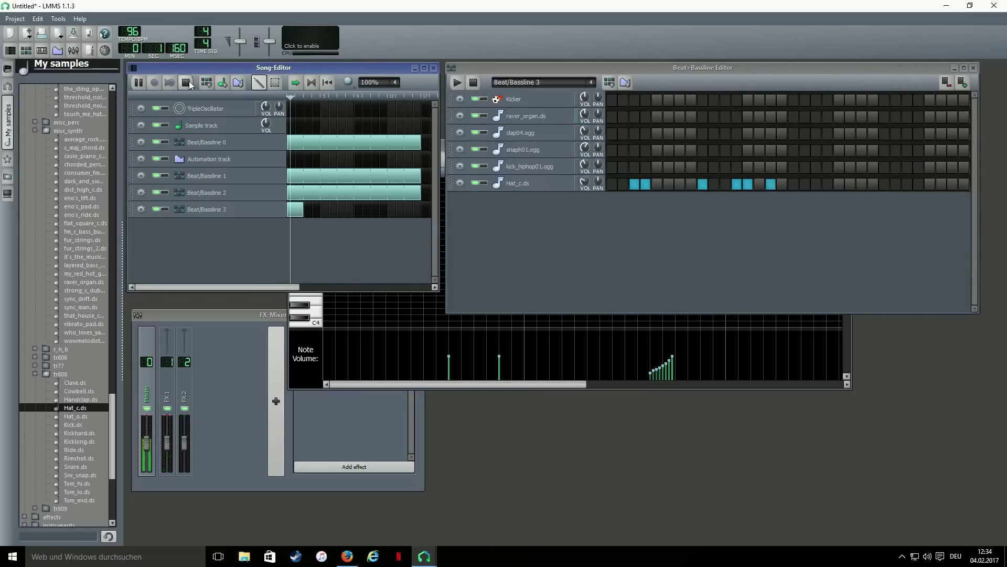
click(186, 83)
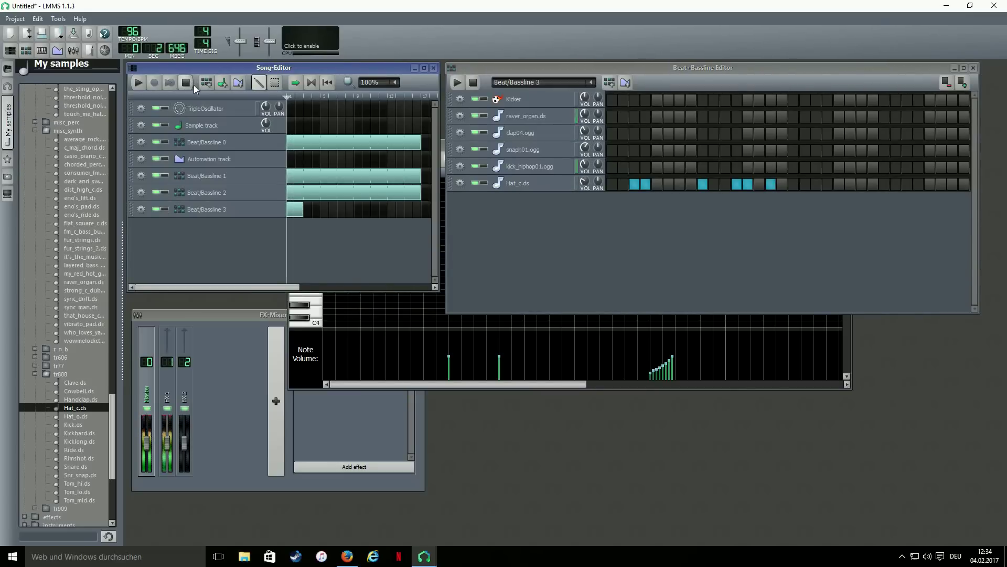
Add Hat_c.ds hits on steps 19, 20, 25, 26, 27, 28 and 31 of Beat/Bassline 3
click(942, 214)
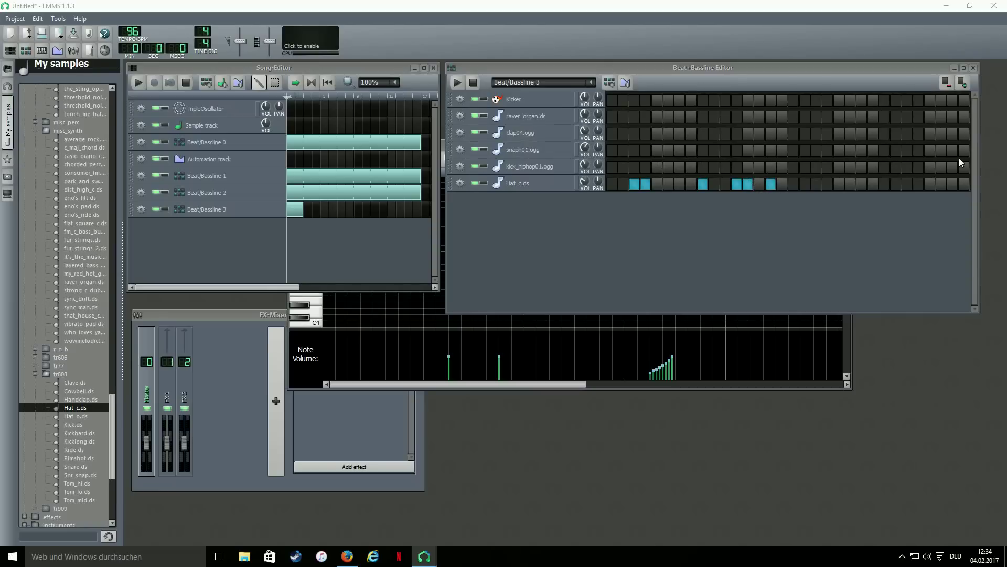
click(817, 185)
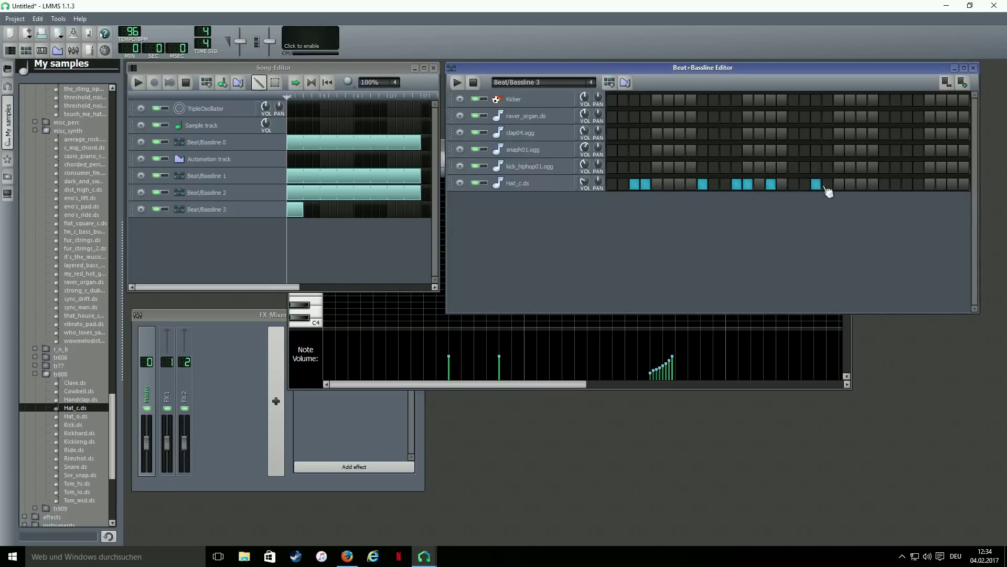
click(828, 184)
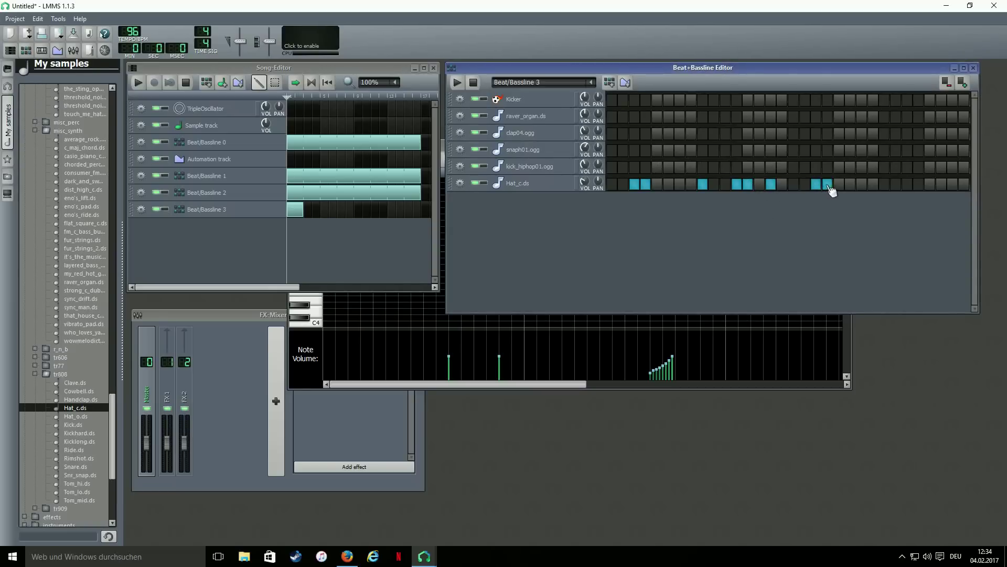
click(884, 184)
click(896, 184)
click(907, 184)
click(918, 184)
click(951, 184)
Open the Hat_c.ds pattern in the Piano-Roll and add in-between notes after steps 12, 25 and 26 while auditioning it
right_click(863, 194)
click(870, 197)
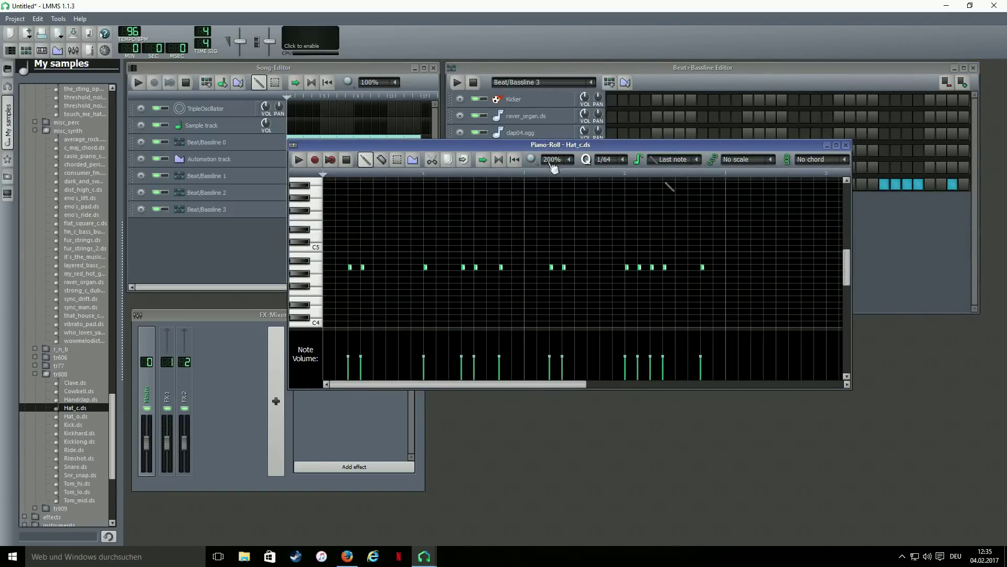
click(468, 268)
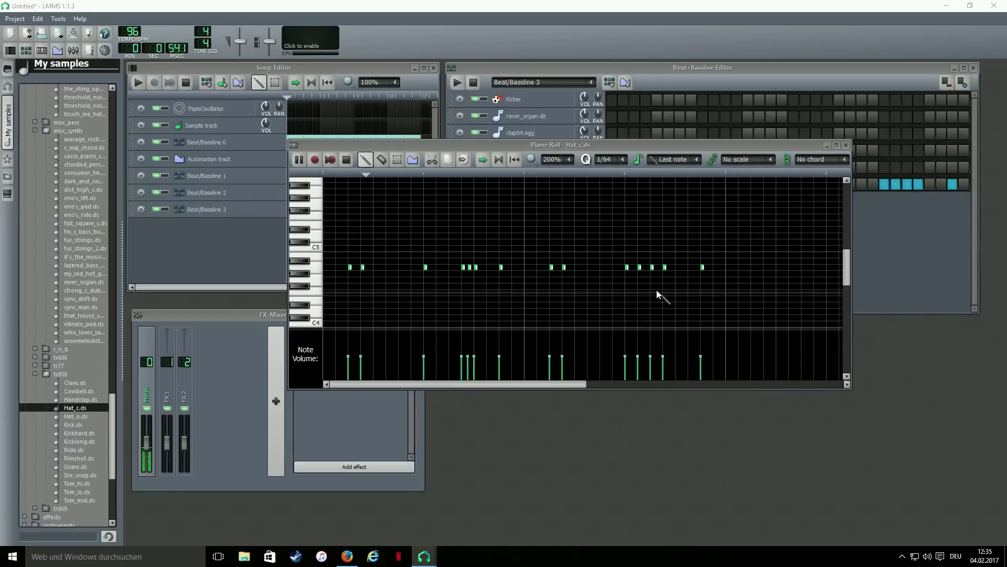
click(633, 267)
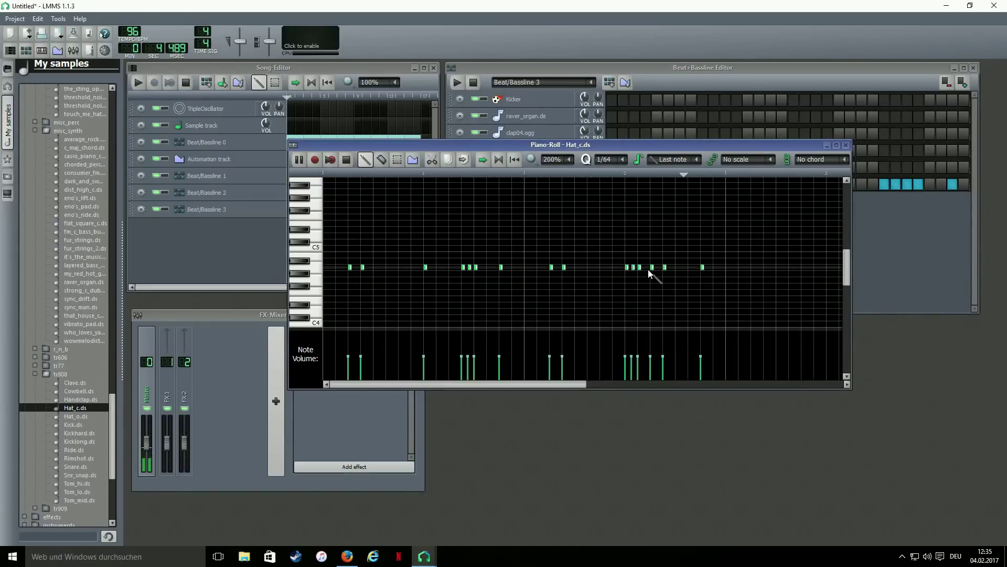
click(647, 269)
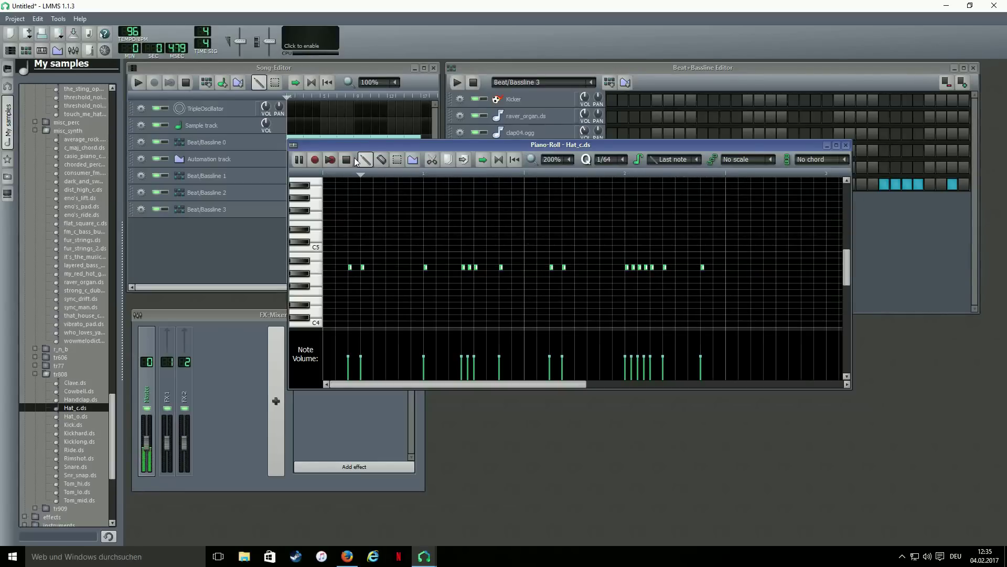
key(space)
Extend Beat/Bassline 3 in the song to the length of the other patterns during playback and return to the Hat_c.ds Piano-Roll
click(138, 82)
drag(295, 209, 421, 205)
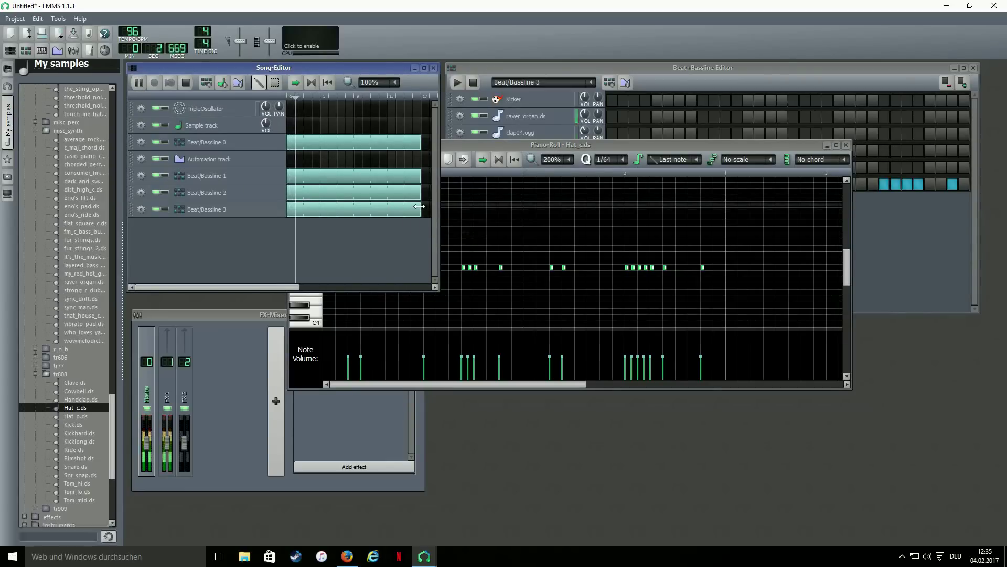
click(487, 155)
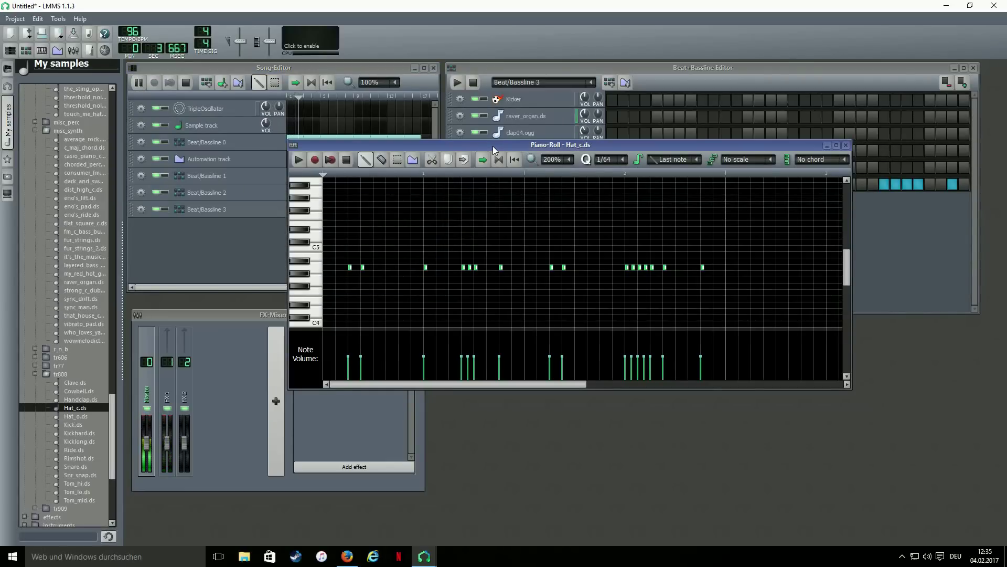
Stop playback, add a TripleOscillator track to the Beat+Bassline Editor and create the Beat/Bassline 4 pattern in the song
click(347, 159)
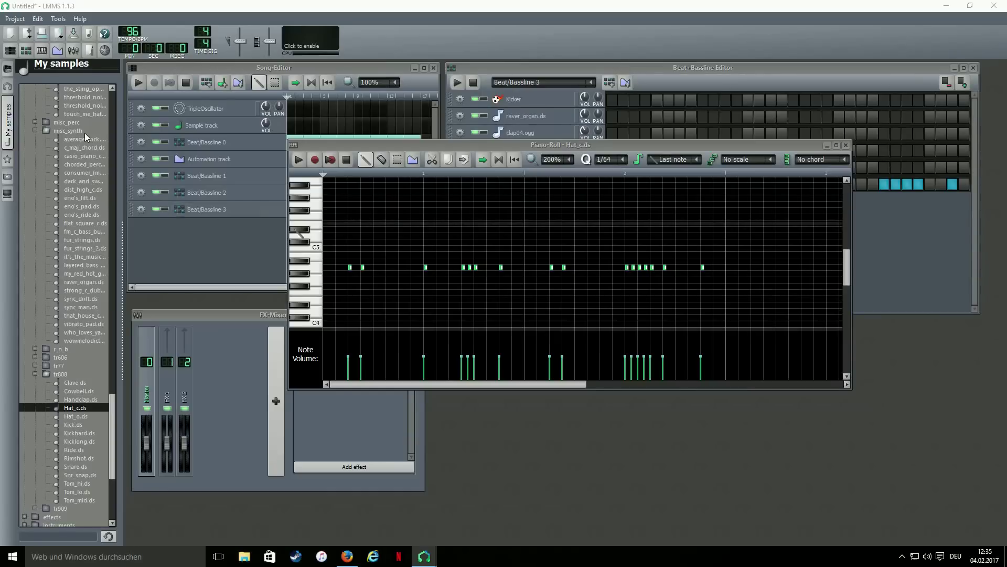
click(8, 69)
drag(49, 132, 869, 233)
click(846, 145)
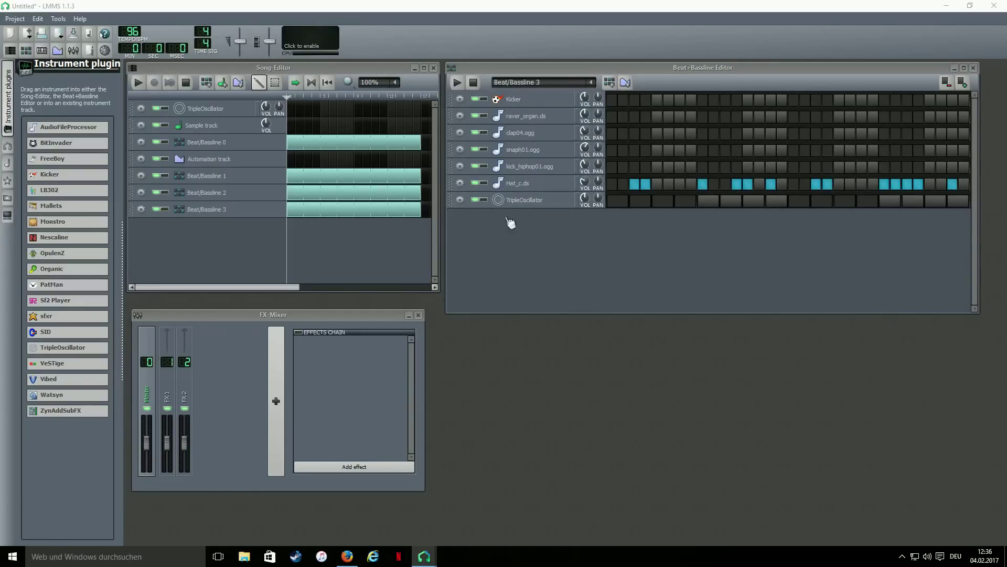
click(209, 83)
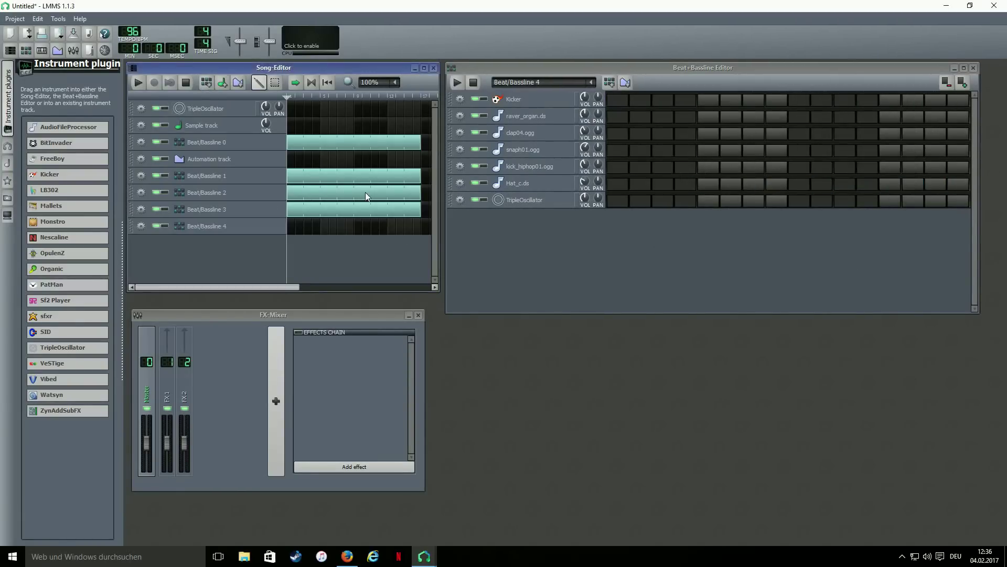
Shape the new TripleOscillator's volume envelope with a raised amount, no hold and a longer decay
click(546, 200)
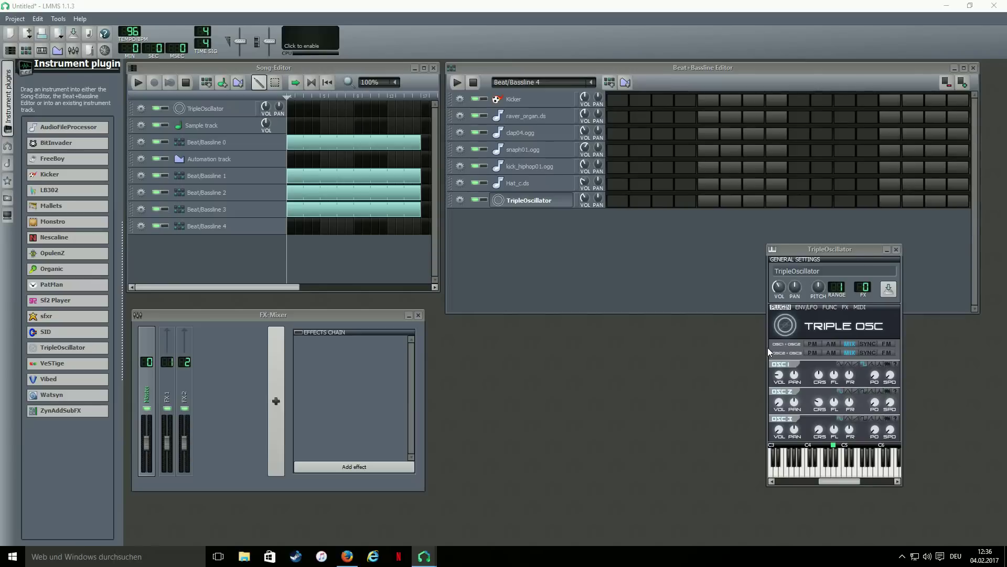
click(807, 307)
drag(884, 331, 885, 315)
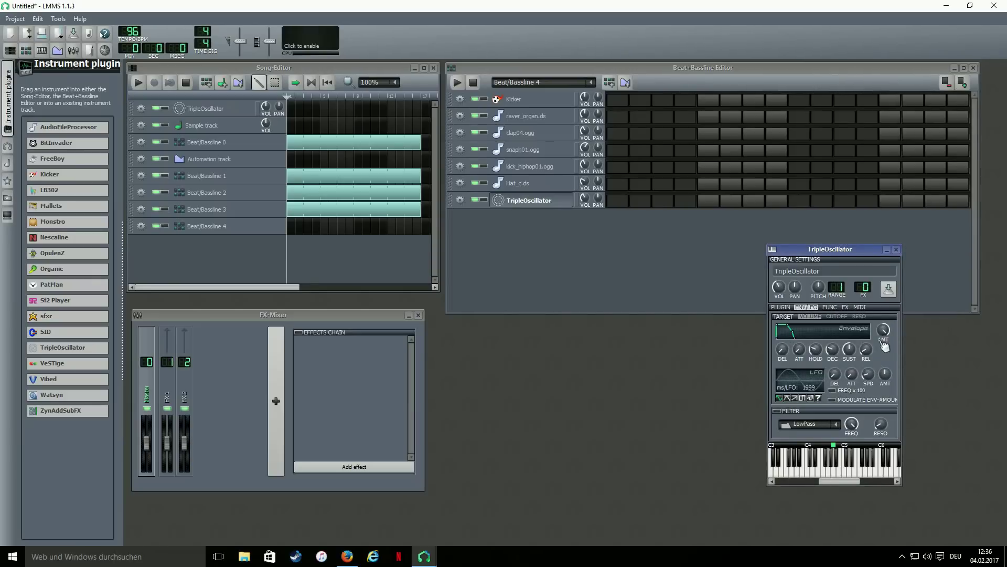
drag(832, 349, 856, 348)
Enable the TripleOscillator's LowPass filter, set its cutoff frequency to 1 Hz and adjust the resonance
click(788, 410)
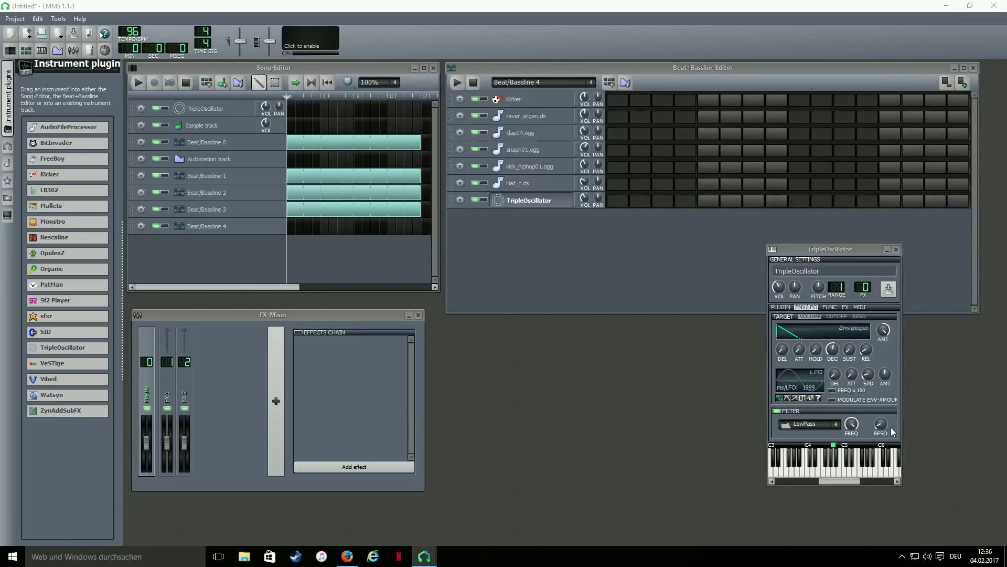
drag(851, 423, 852, 441)
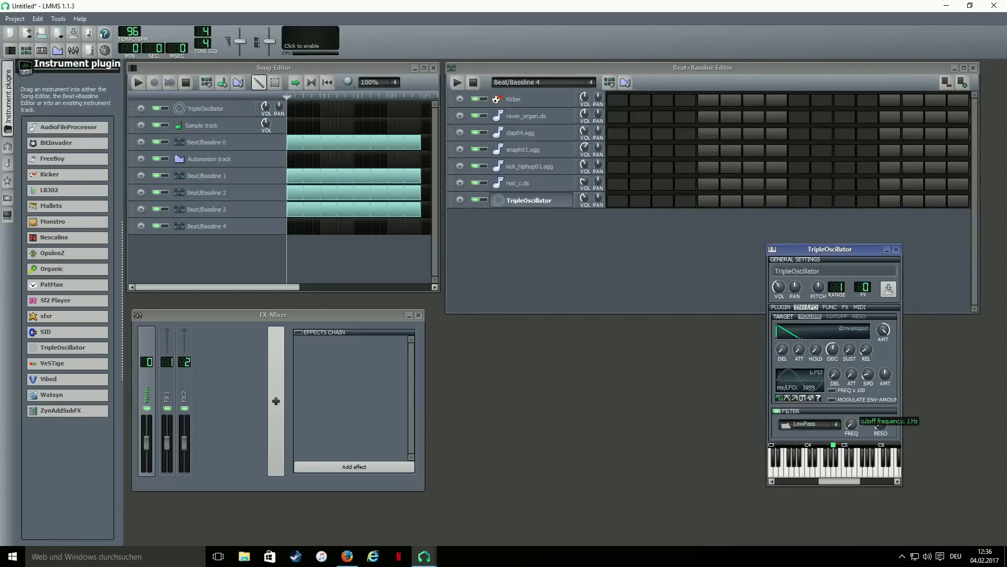
drag(852, 441, 967, 422)
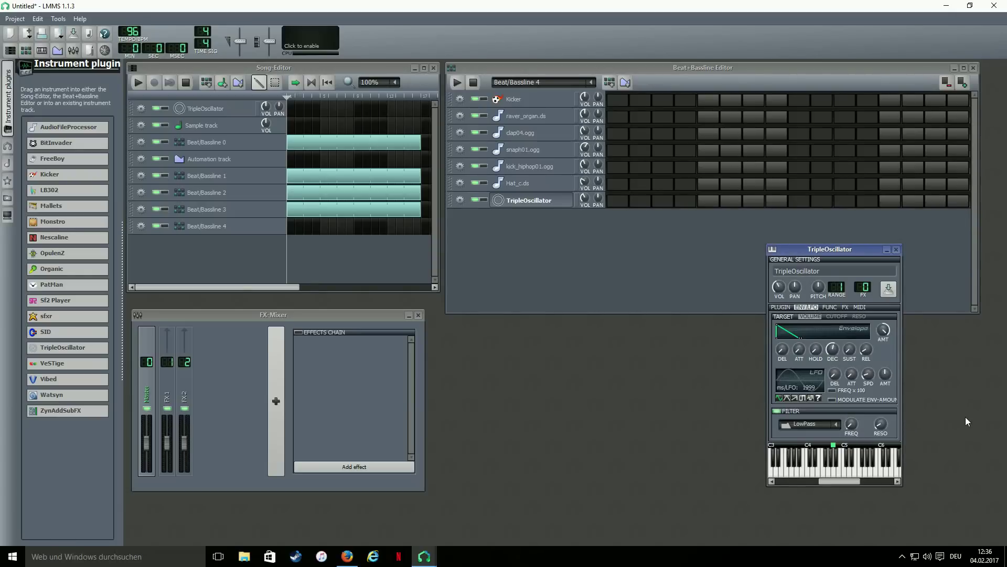
drag(881, 424, 881, 423)
drag(881, 423, 940, 370)
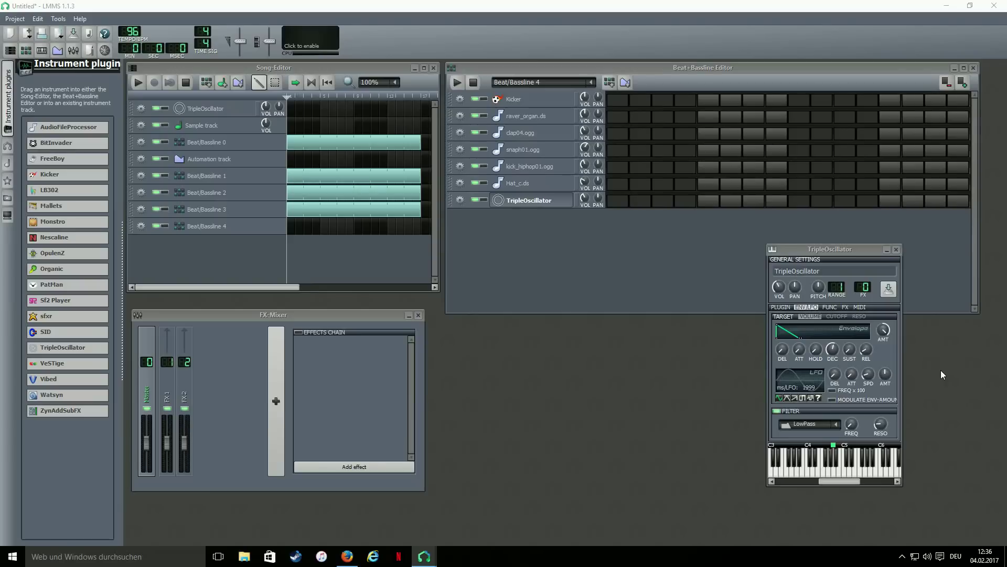
Open the TripleOscillator pattern in the Piano-Roll with 1/16 quantization and draw an A1 note of twelve sixteenths at the start
right_click(633, 200)
click(651, 209)
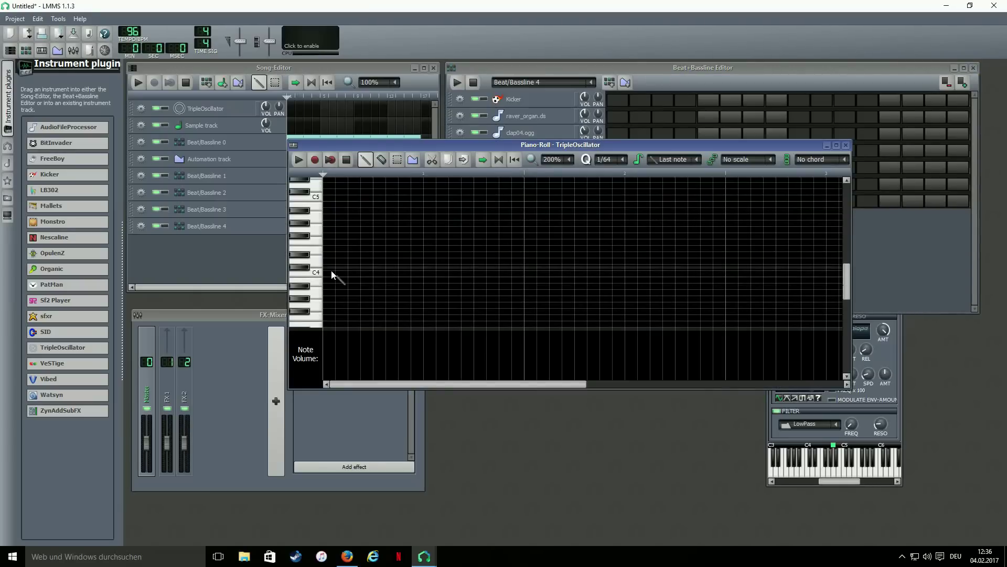
scroll(606, 161, up, 2)
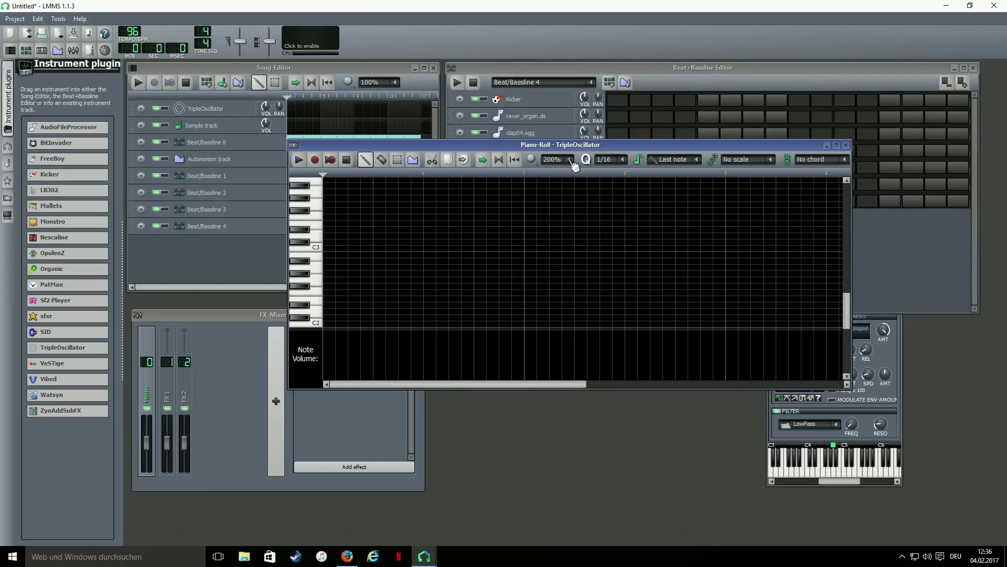
scroll(556, 164, up, 1)
scroll(673, 159, down, 1)
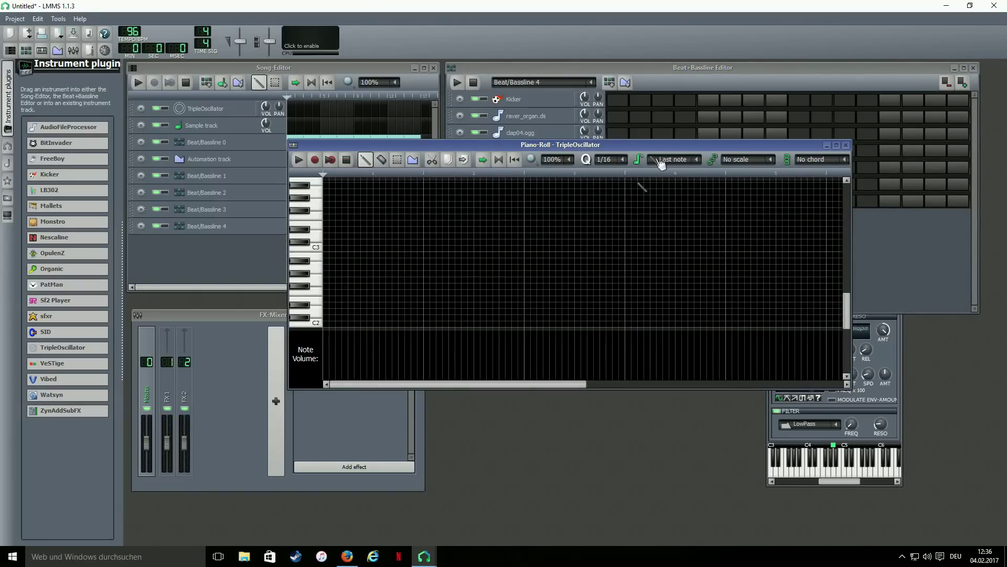
scroll(418, 263, down, 2)
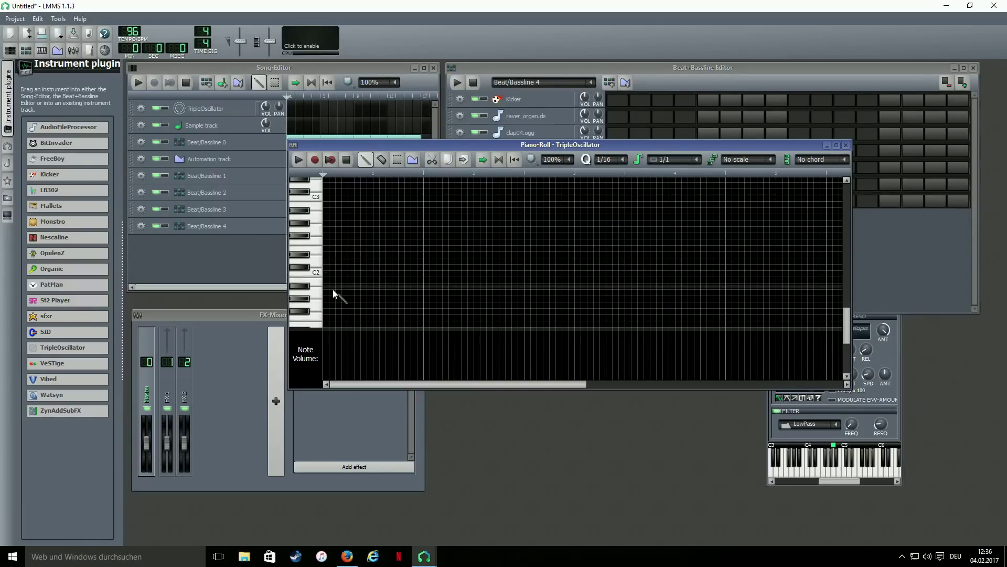
click(329, 293)
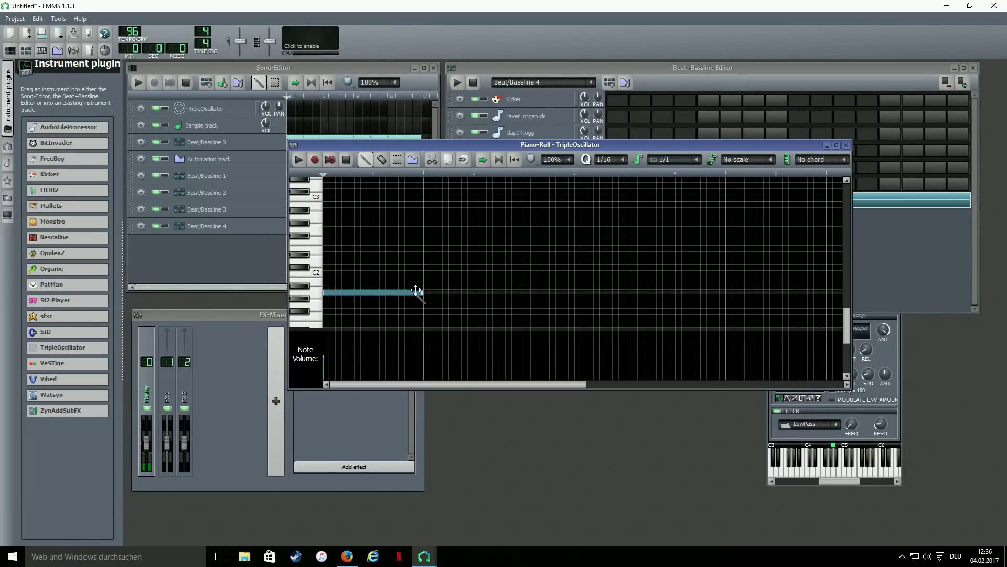
drag(423, 292, 394, 293)
drag(395, 293, 396, 293)
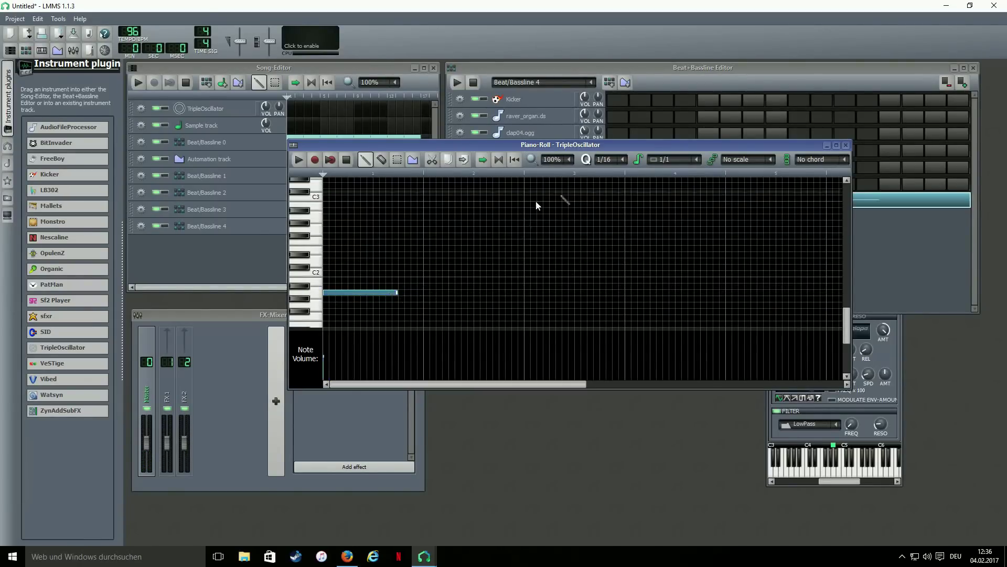
With the note length set to Last note, add an E1 note of four sixteenths and two consecutive G1 notes of ten sixteenths
scroll(664, 160, up, 1)
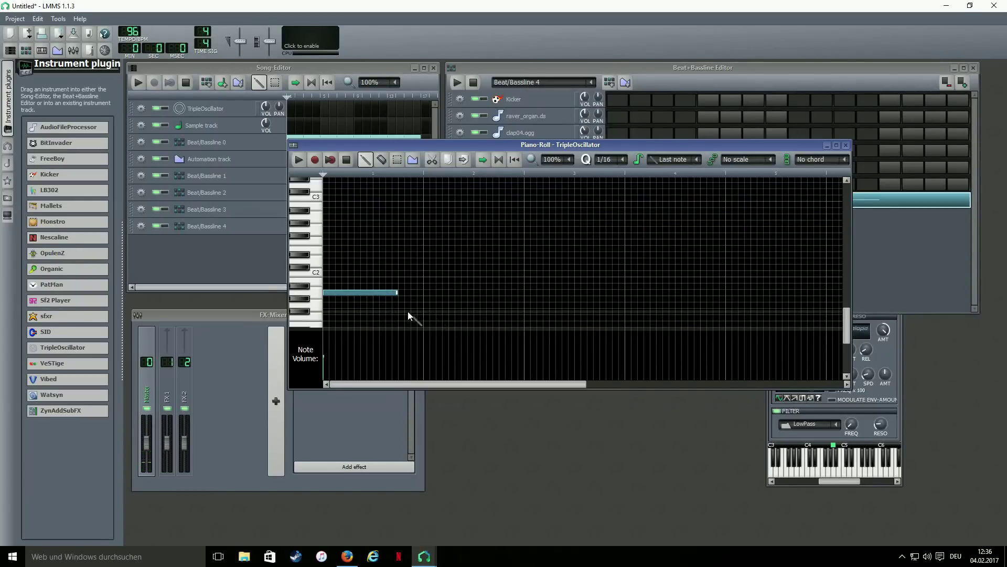
click(402, 323)
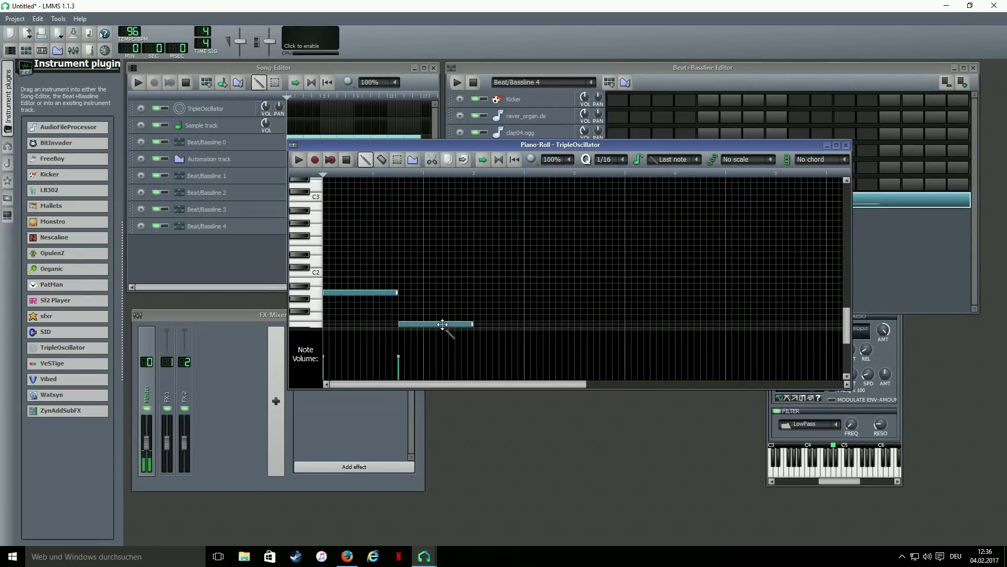
drag(473, 324, 423, 325)
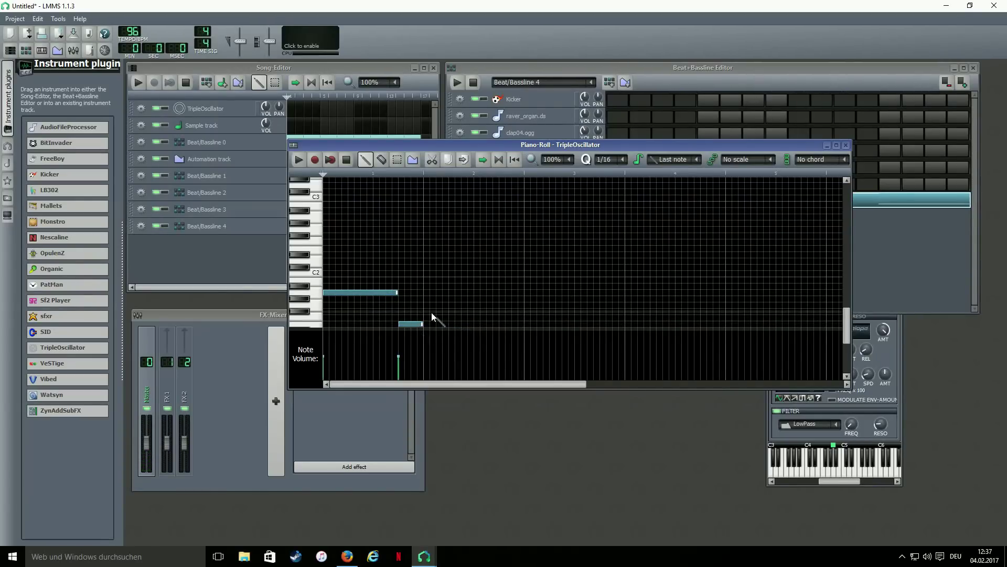
click(427, 305)
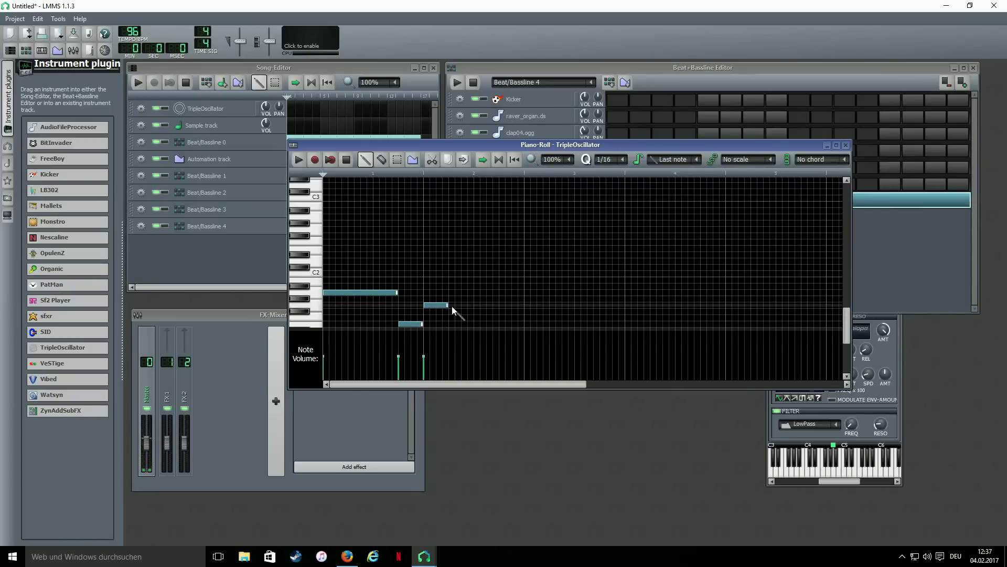
drag(449, 306, 486, 309)
click(488, 308)
Start E1 one sixteenth earlier by shortening A1, trim the second G1 to four sixteenths, and append a C2 note of two sixteenths
drag(394, 294, 400, 324)
click(415, 325)
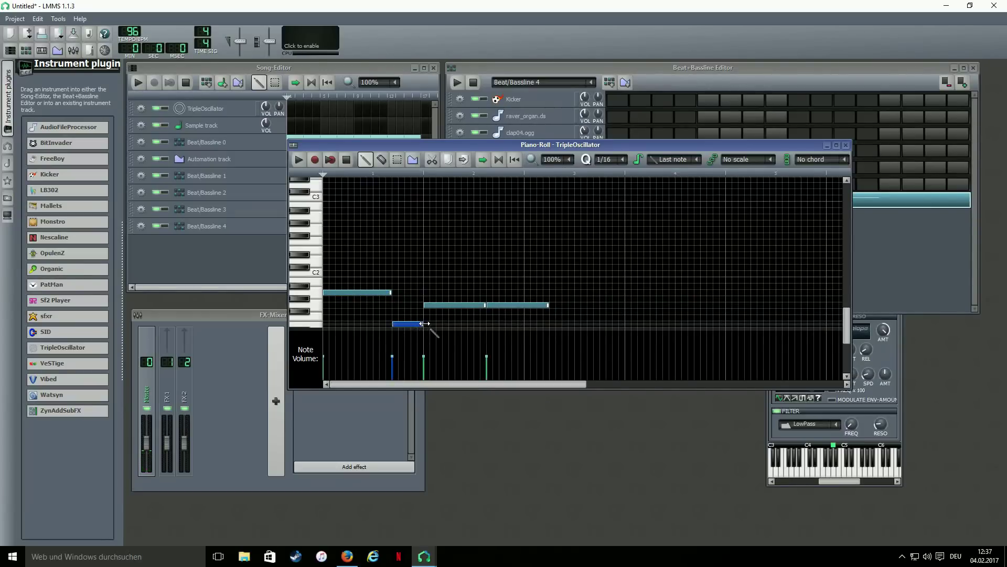
drag(548, 307, 508, 309)
click(516, 277)
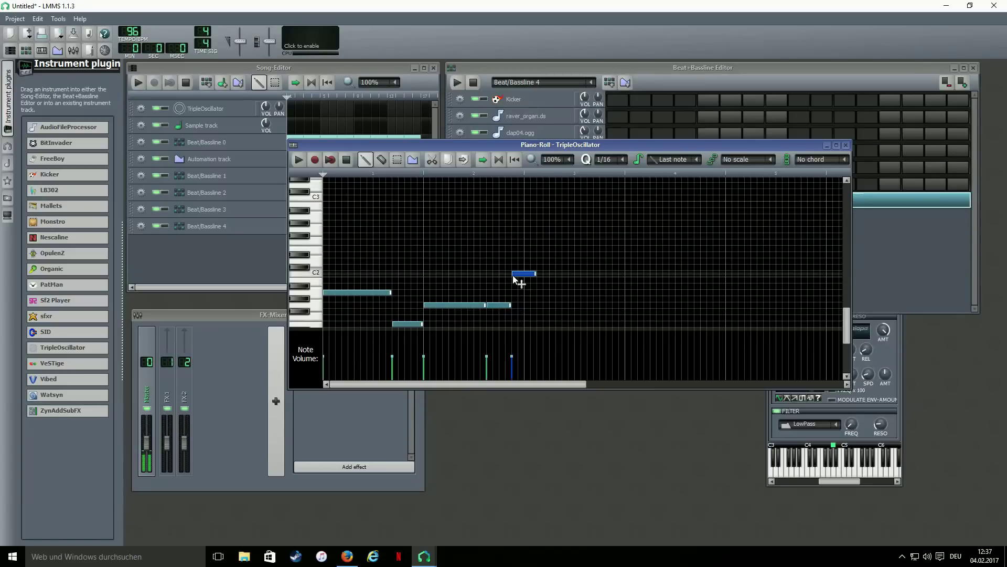
click(515, 281)
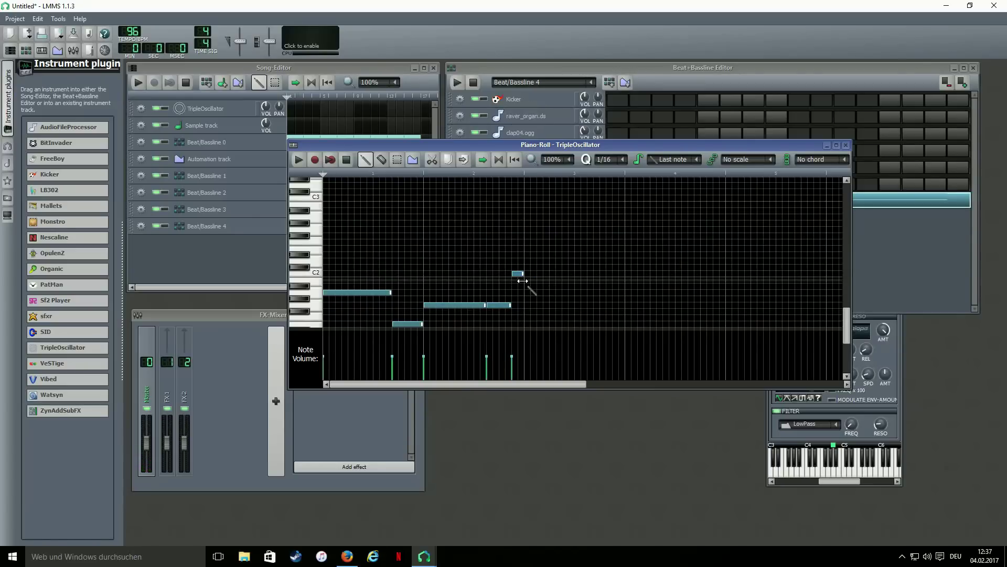
Play Beat/Bassline 4 and add the LADSPA C* Eq 10-band equalizer to the TripleOscillator's effects chain
click(457, 82)
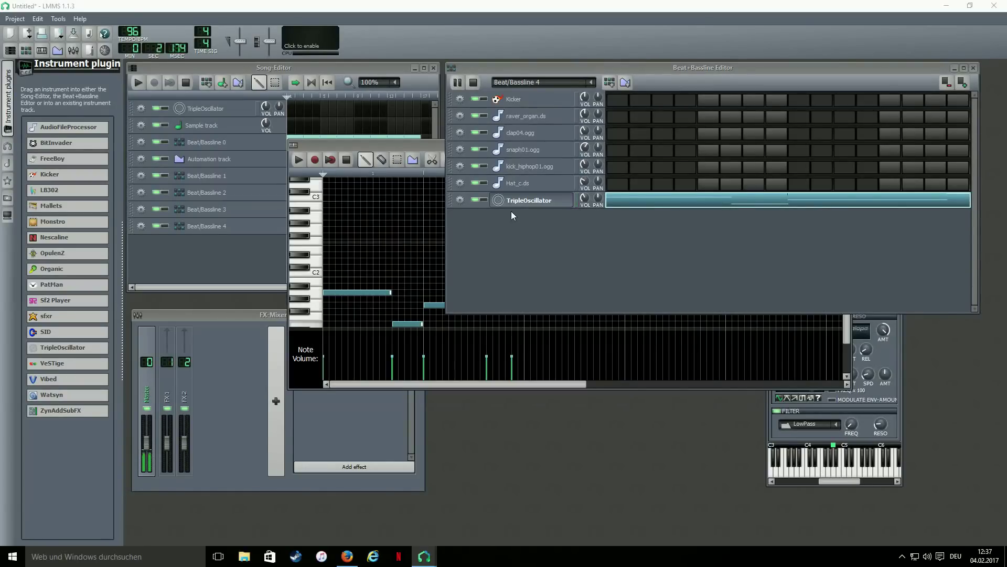
click(886, 385)
click(844, 306)
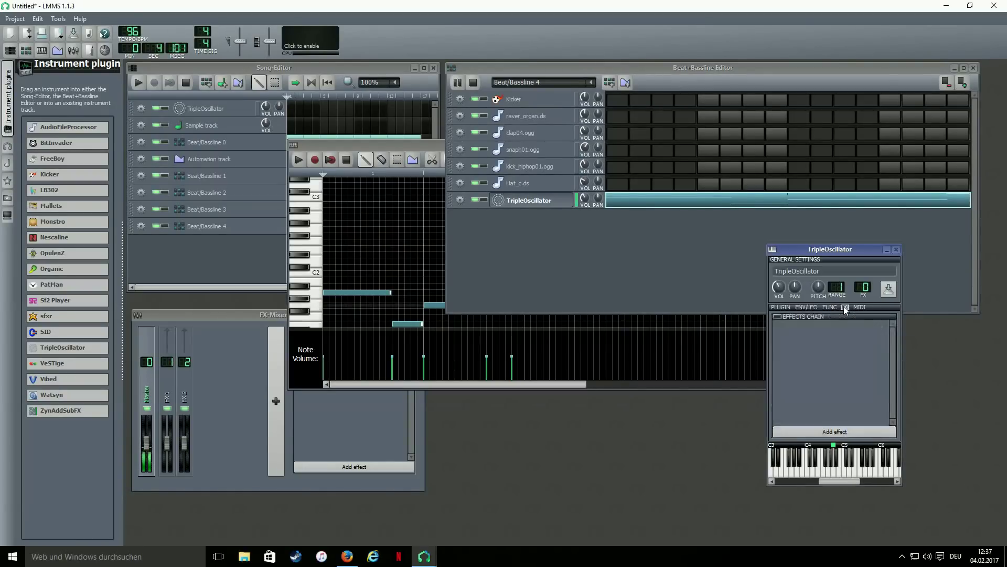
click(801, 431)
text(eq)
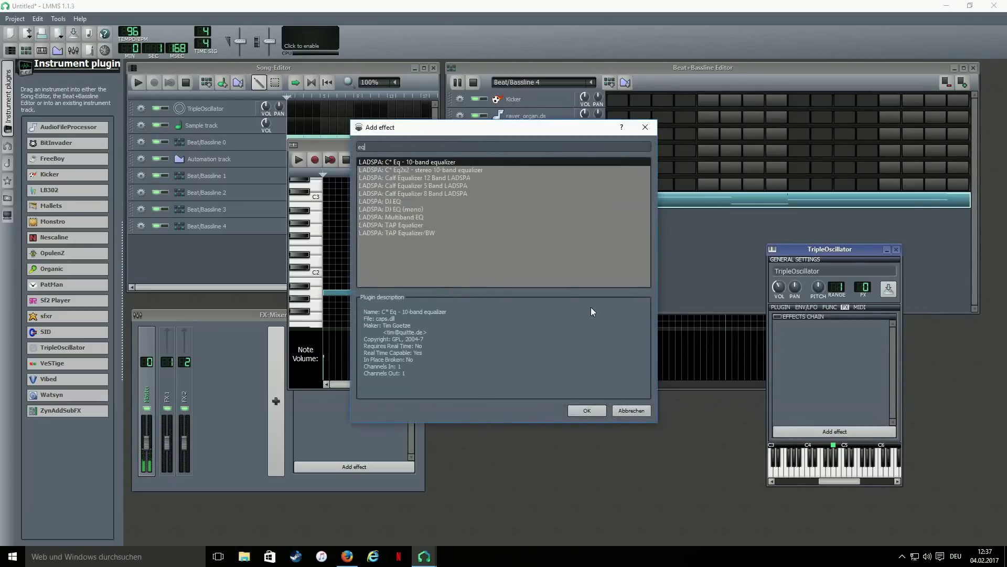
double_click(440, 163)
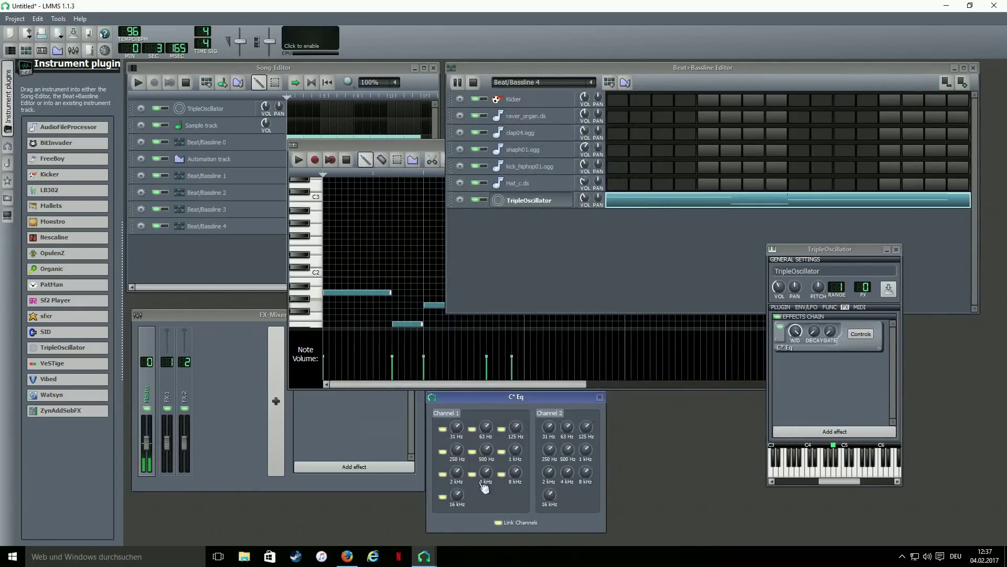
Cut the C* Eq bands from 500 Hz to 16 kHz, route the TripleOscillator to FX channel 2 and stop playback
drag(457, 494, 457, 519)
right_click(490, 475)
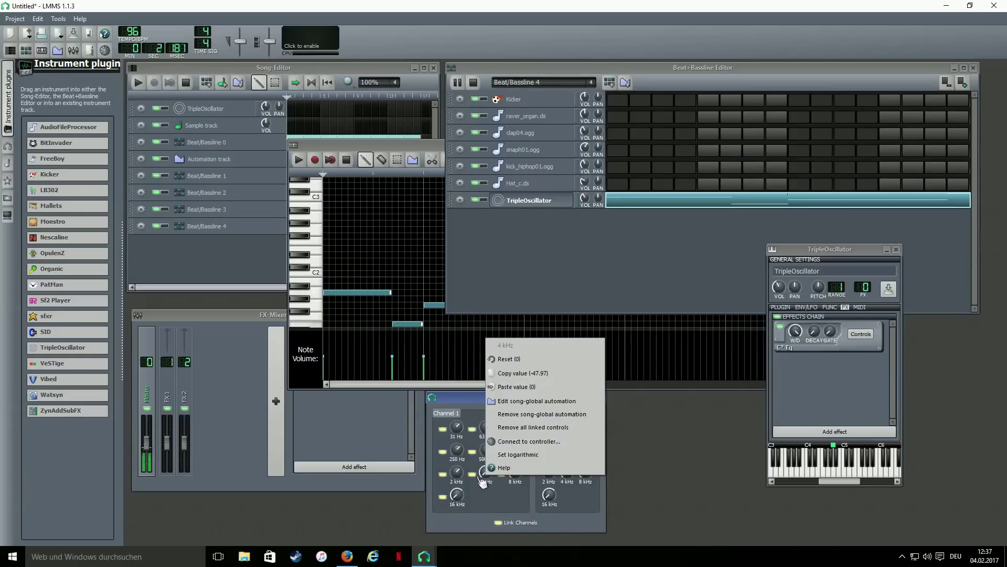
click(464, 510)
drag(515, 449, 496, 425)
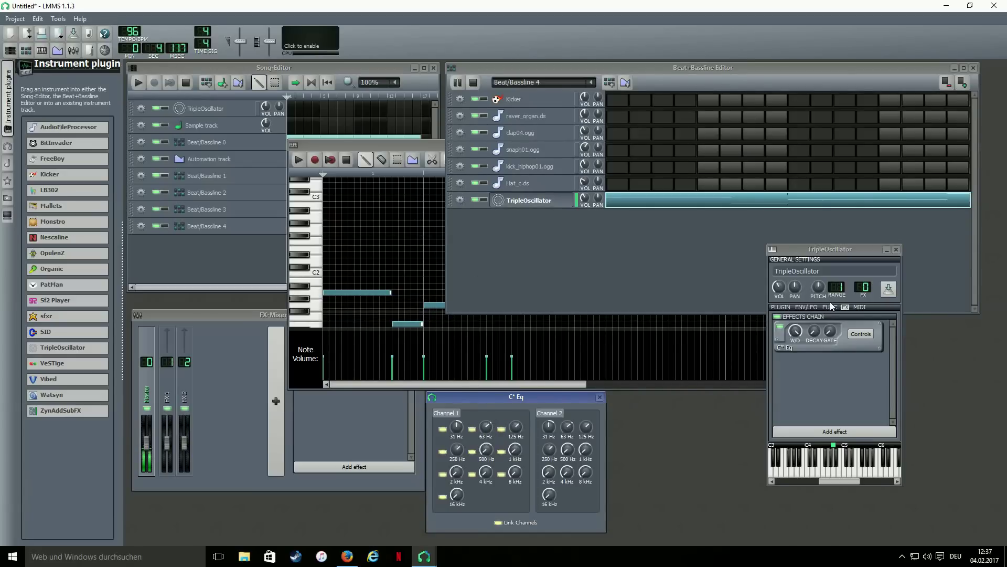
click(872, 298)
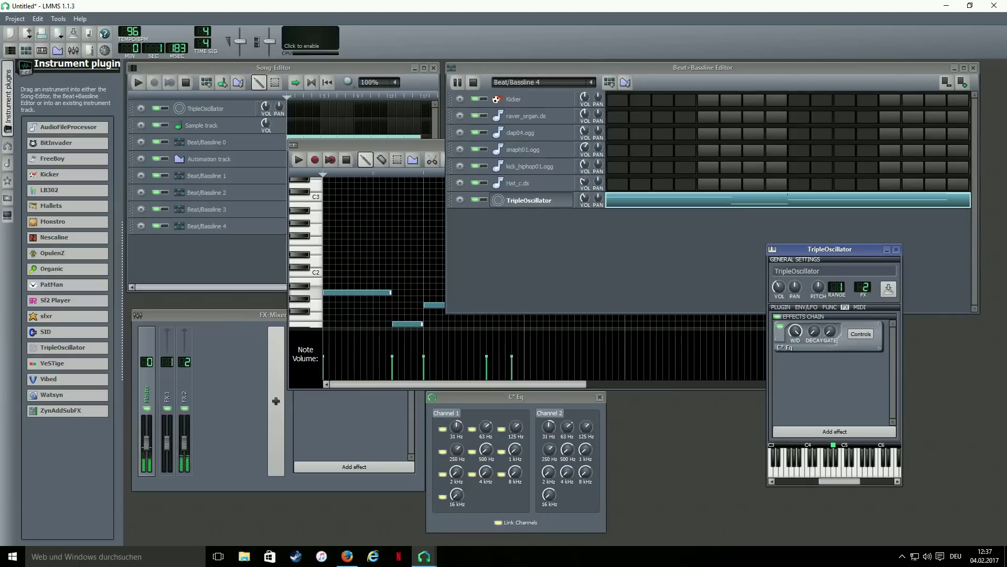
click(473, 83)
Place a Beat/Bassline 4 block at the start of the song and extend it to the length of the other patterns
click(279, 250)
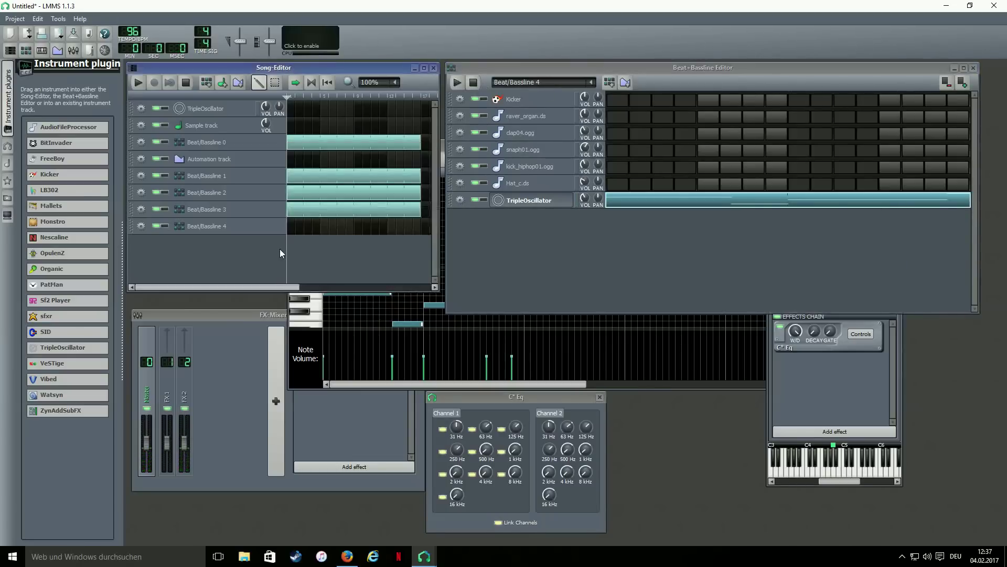
click(295, 225)
drag(303, 225, 420, 241)
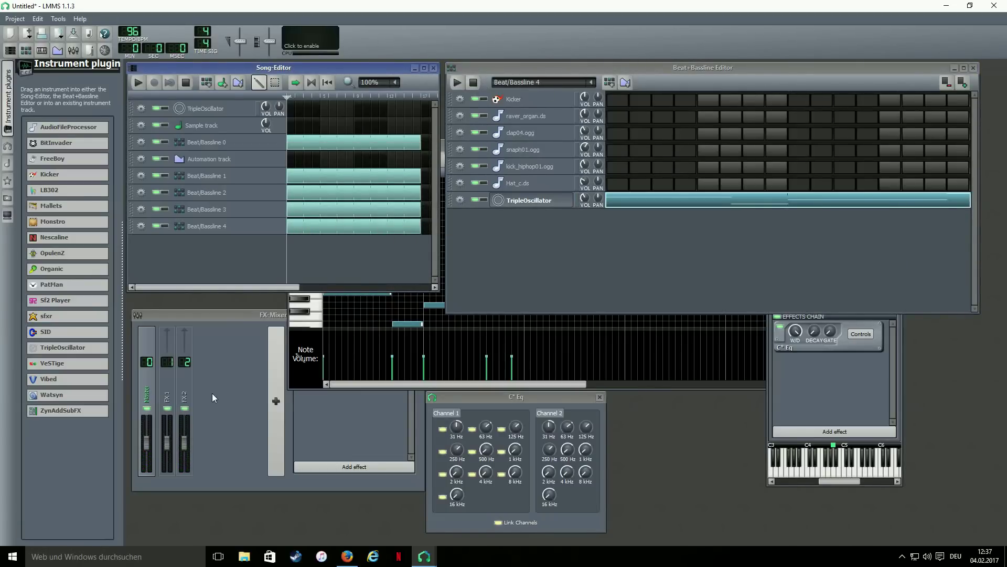
Add a Peak Controller effect to the FX 1 mixer channel and select the FX 2 channel
click(212, 398)
click(168, 388)
click(308, 464)
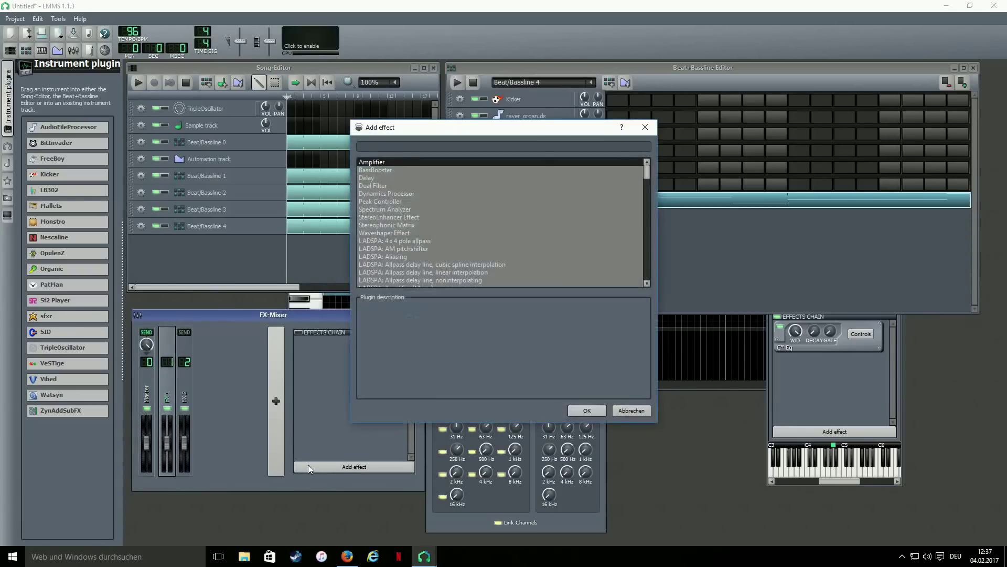
text(peak)
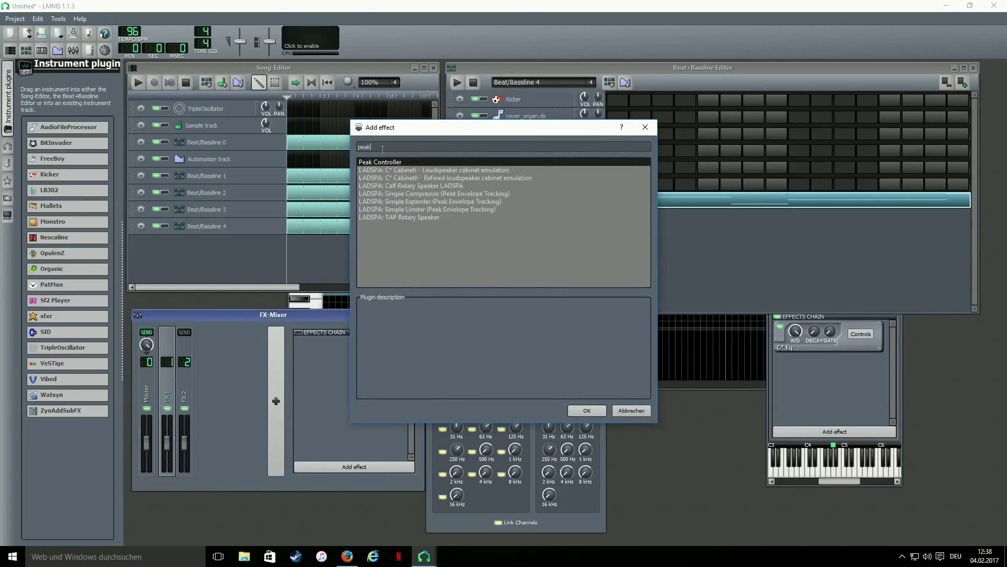
key(Return)
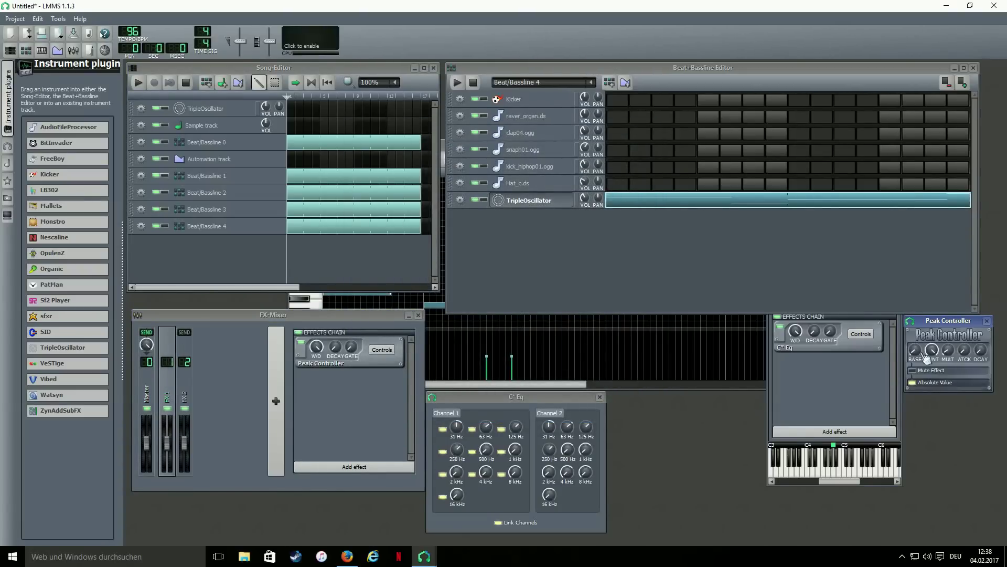
click(184, 386)
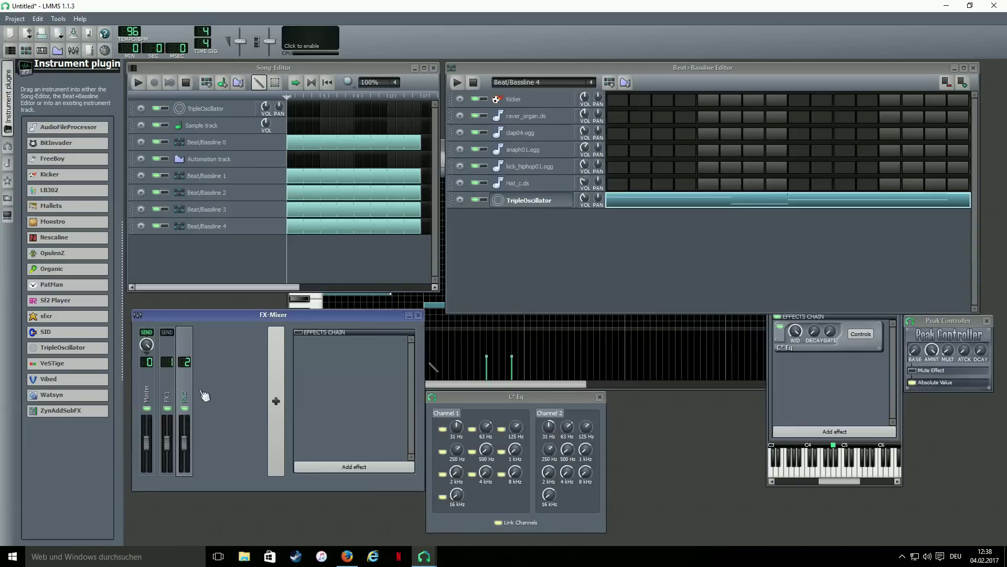
Add the Calf Sidechain Compressor LADSPA effect to FX 2 and connect its S/C Level to the user controller Controller 1
click(337, 468)
text(sidec)
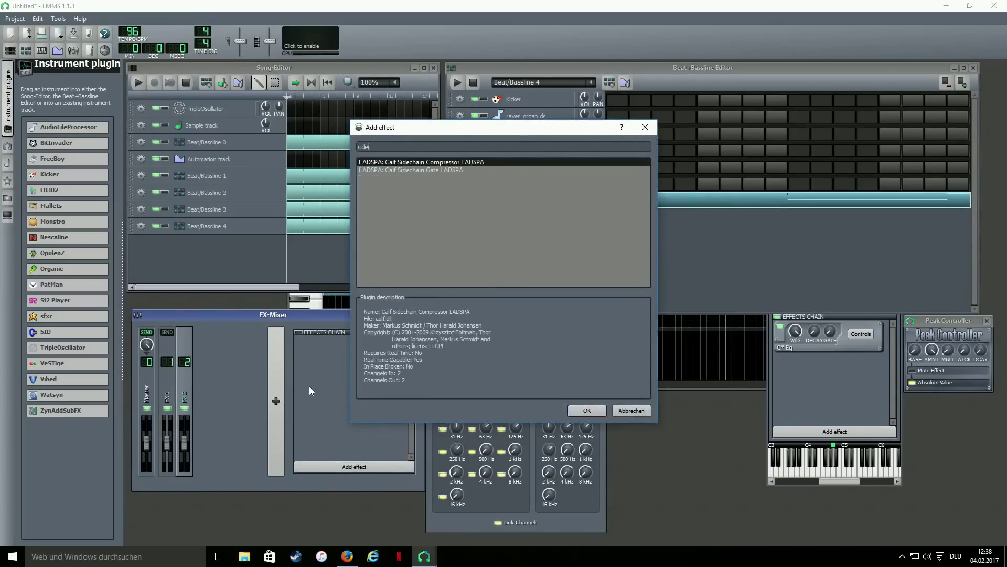
double_click(388, 161)
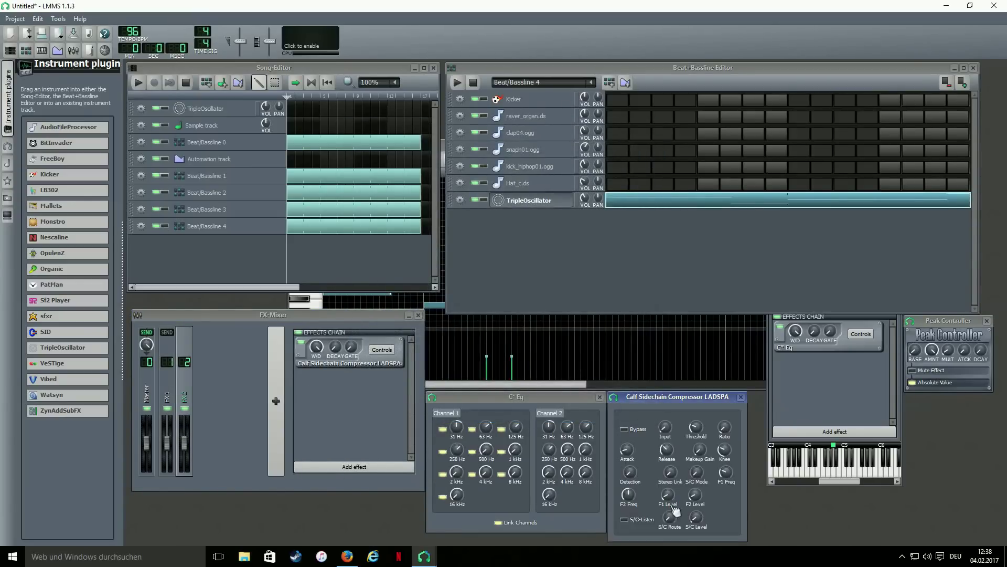
right_click(697, 521)
click(723, 490)
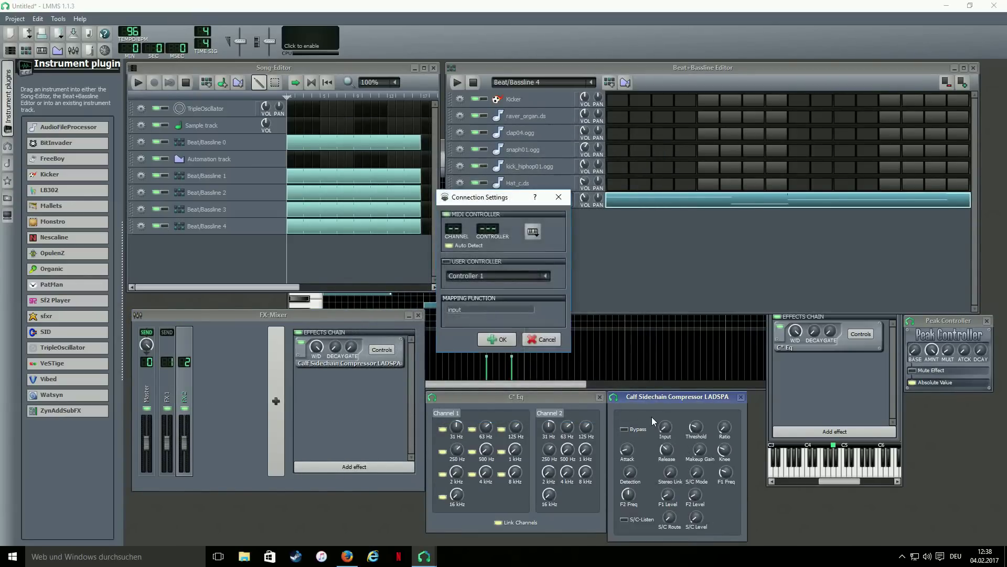
click(489, 261)
click(498, 339)
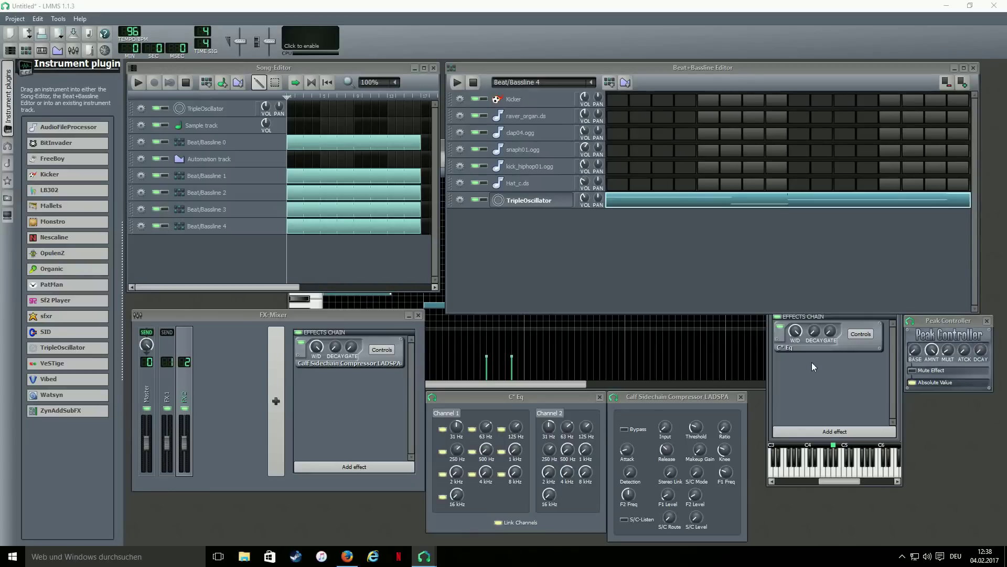
Reopen the sidechain compressor's controls, adjust Threshold, Ratio and Detection, and start playing the song
click(383, 349)
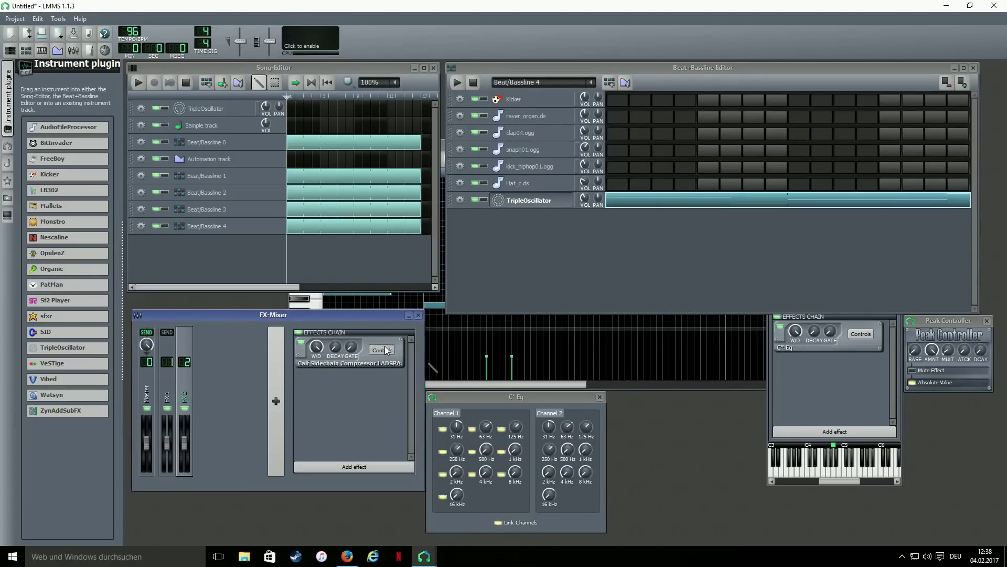
click(383, 349)
mouse_move(725, 428)
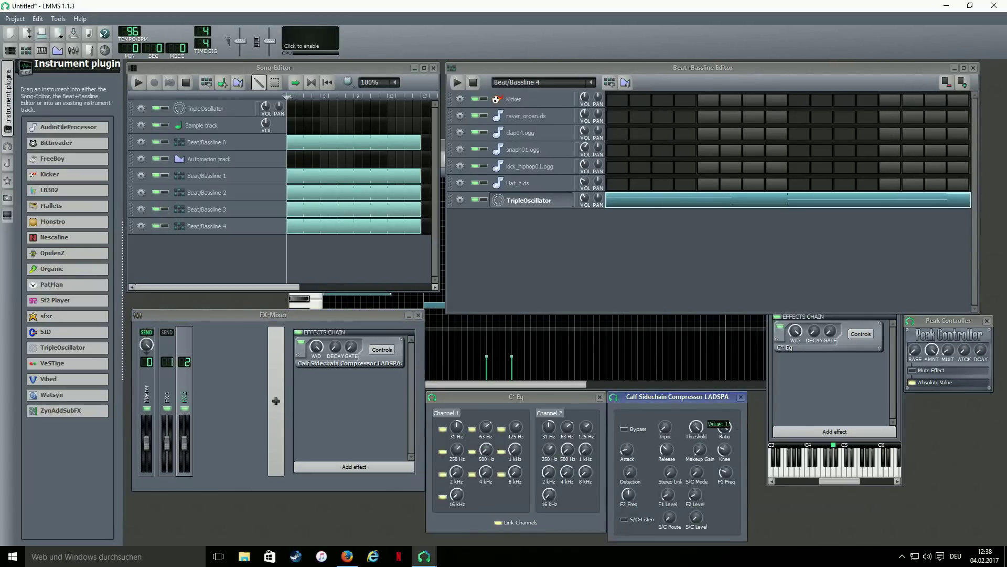
drag(642, 476, 627, 450)
click(140, 86)
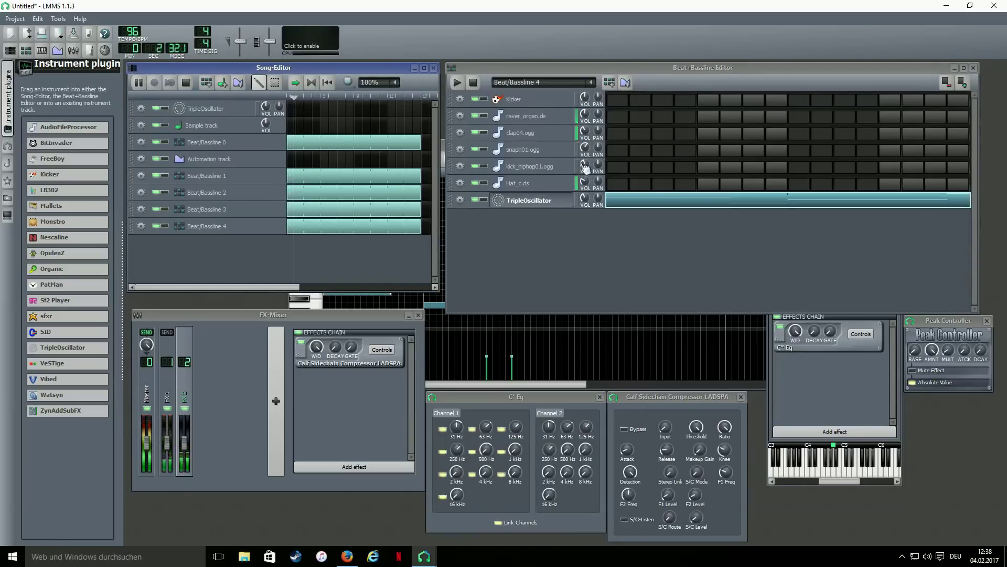
Set the raver_organ.ds volume envelope attack to about 0.012, close its window and stop playback
click(557, 221)
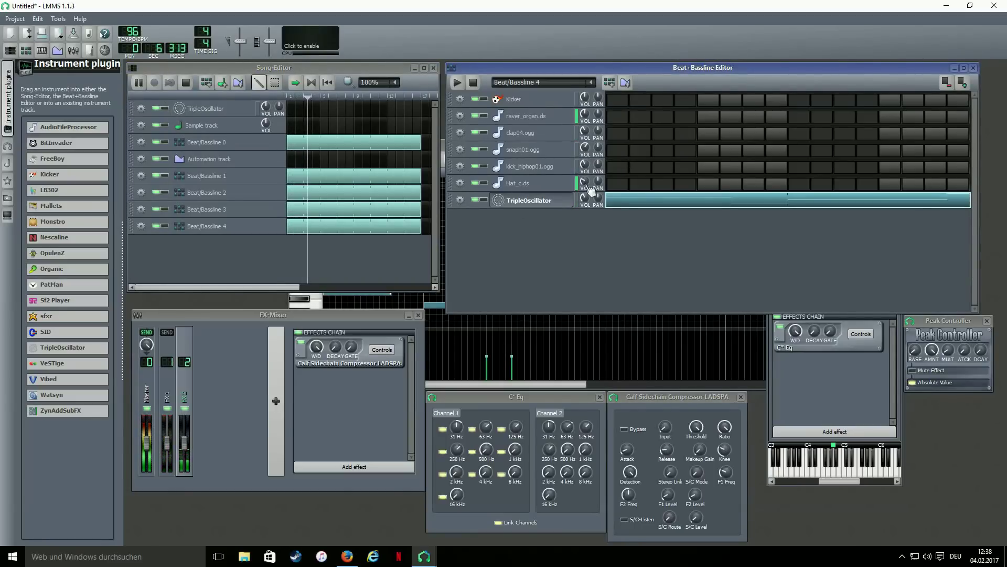
click(527, 116)
click(746, 324)
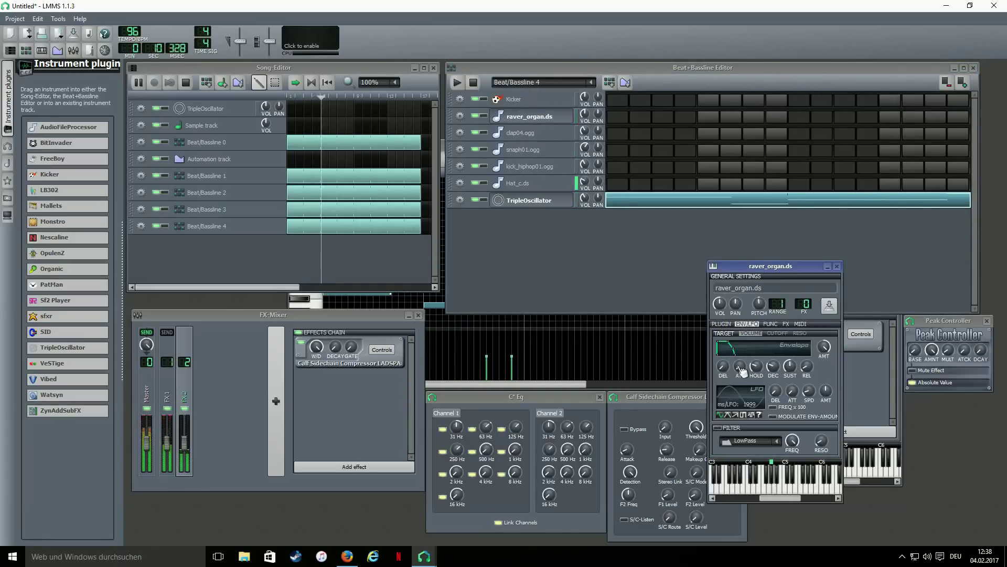
click(740, 366)
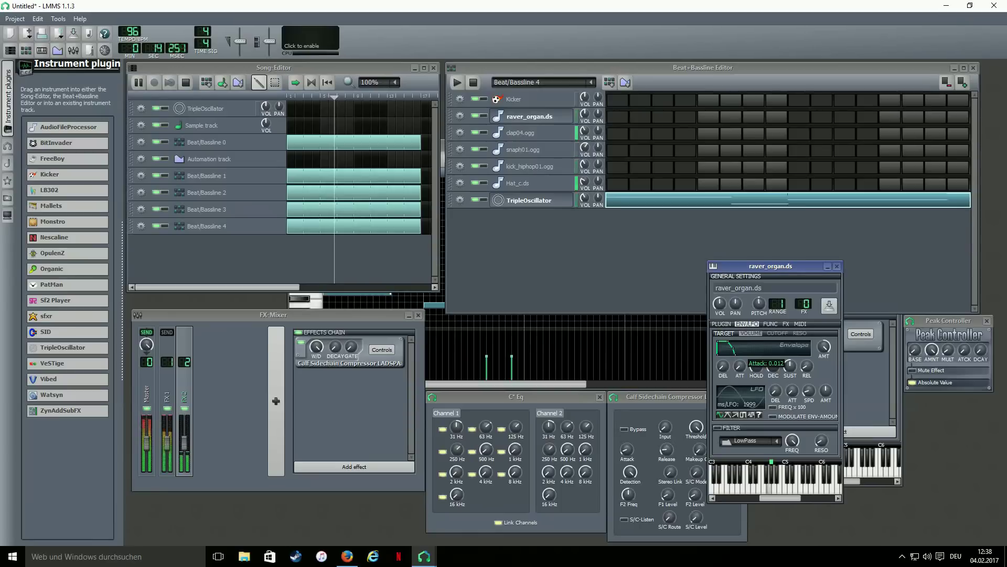
click(837, 266)
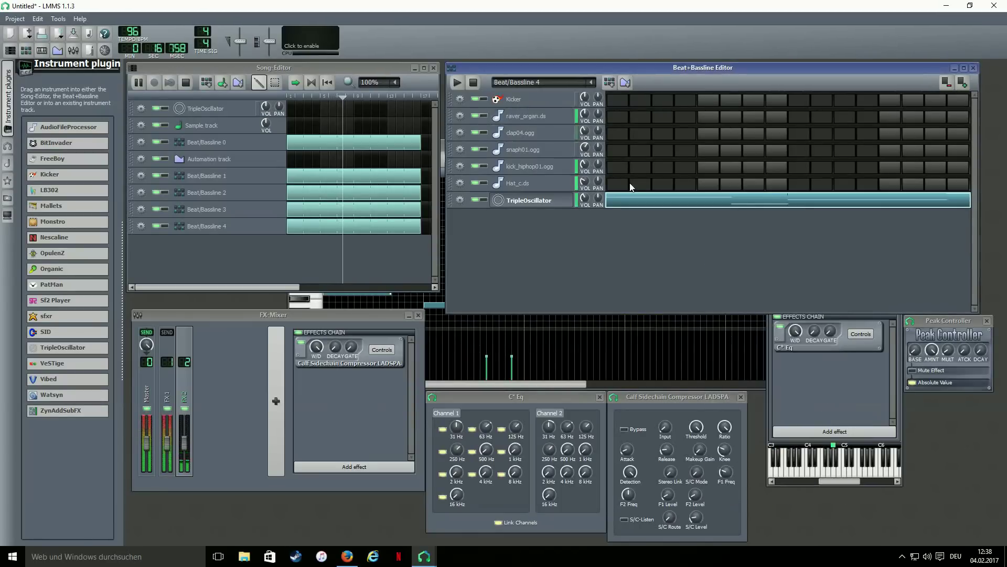
click(473, 82)
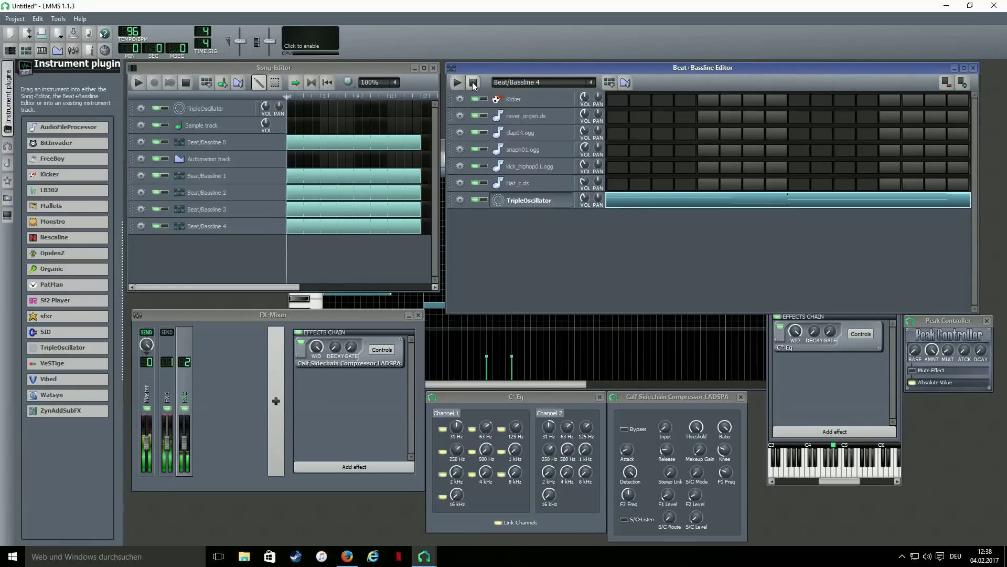
Create a new beat/bassline and add raving_crowd01.ogg from the misc samples folder as a new track
click(605, 85)
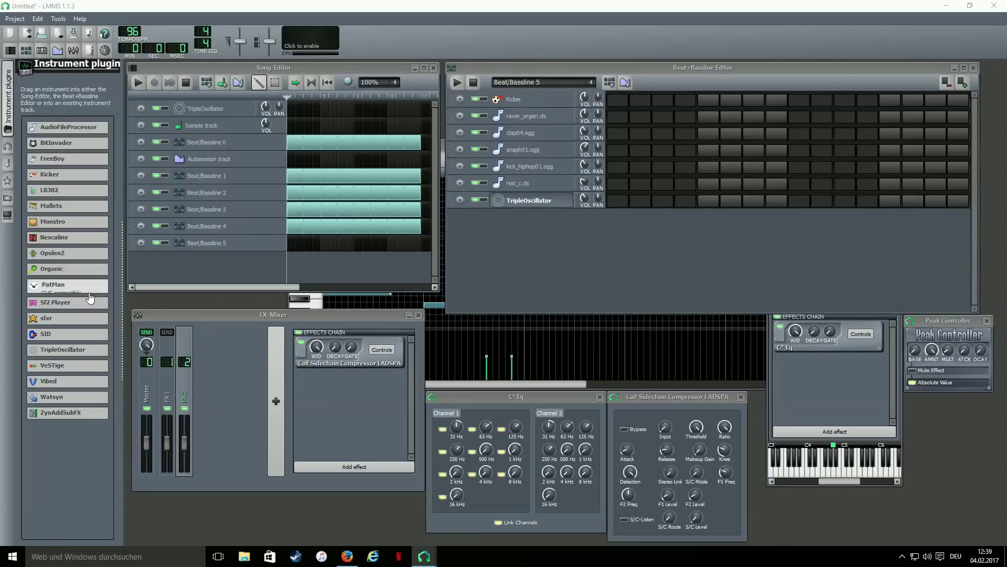
click(7, 164)
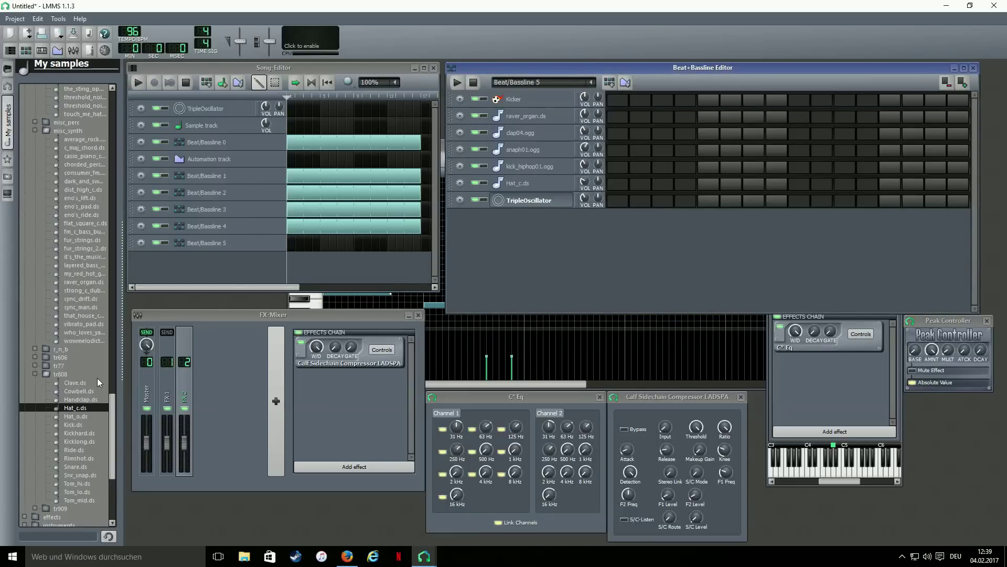
scroll(97, 378, down, 7)
click(88, 366)
scroll(81, 364, down, 1)
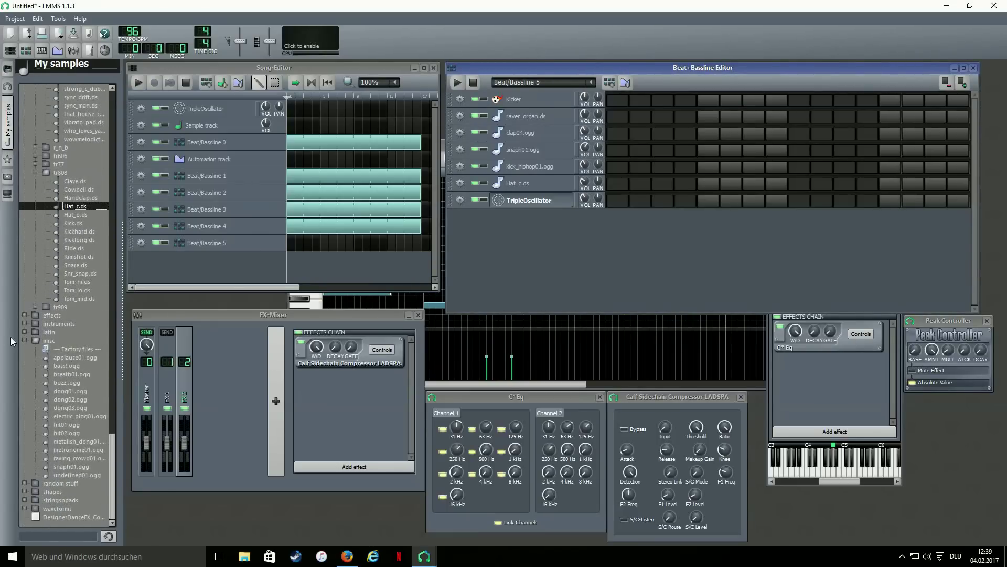
click(71, 458)
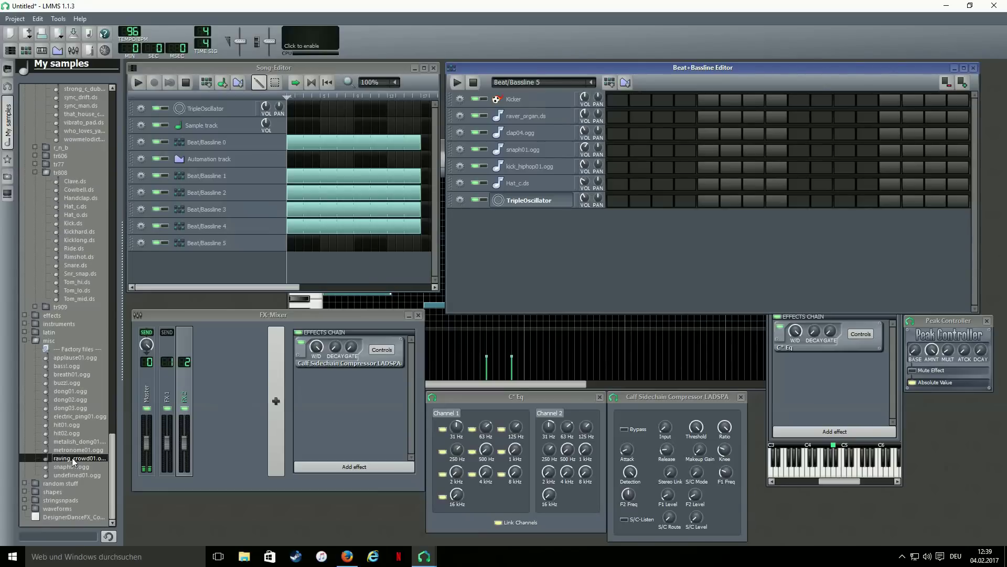
drag(501, 245, 503, 244)
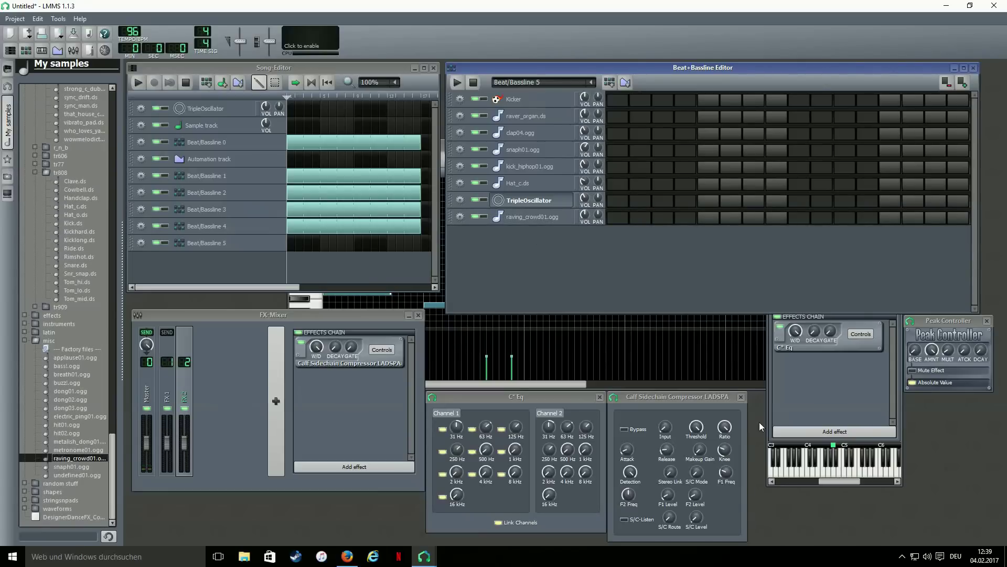
Close the sidechain compressor, C* Eq, TripleOscillator and Peak Controller windows
click(742, 397)
click(600, 396)
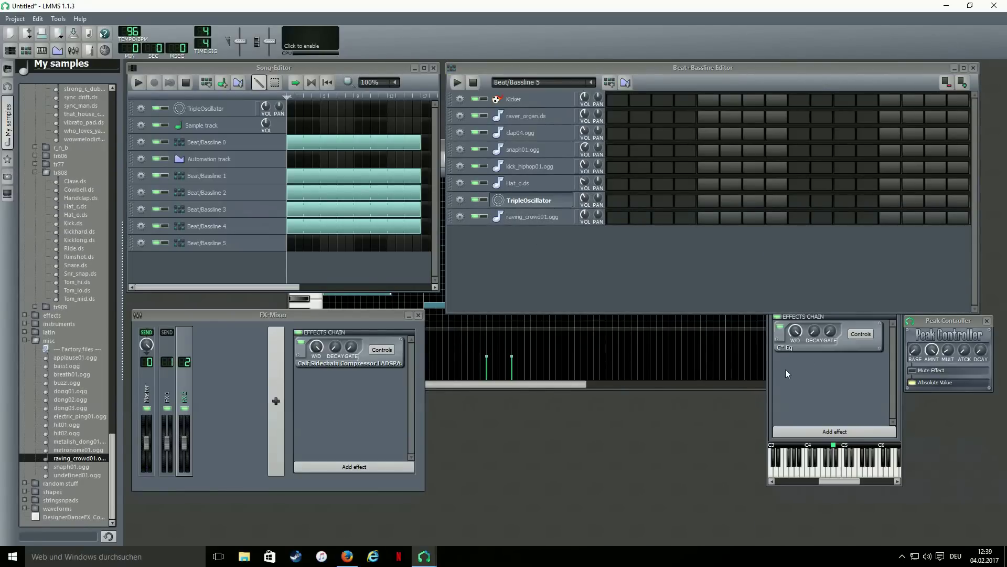
click(786, 369)
click(897, 250)
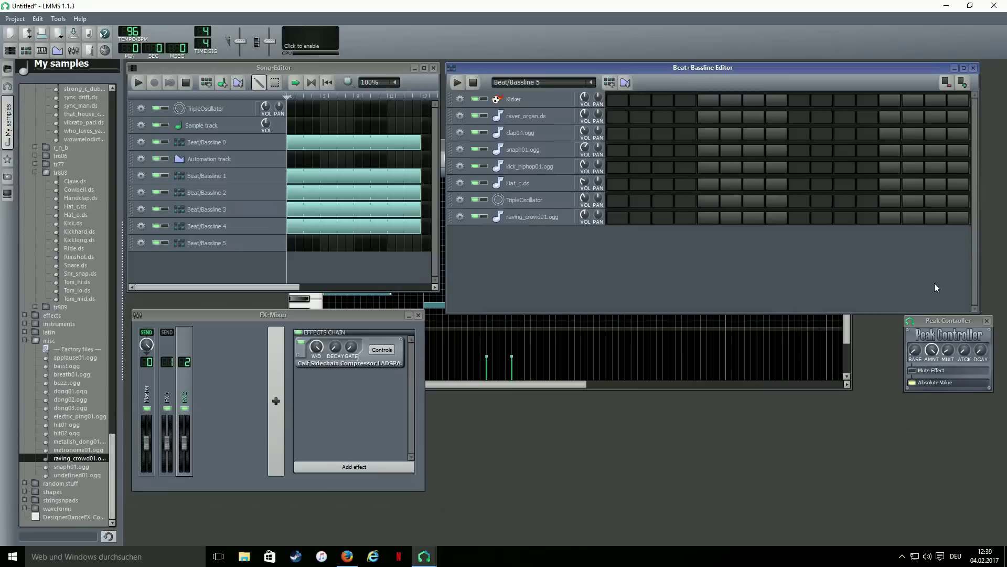
click(988, 321)
Activate steps 3, 7, 11 and 15 for raving_crowd01.ogg in Beat/Bassline 5
click(663, 218)
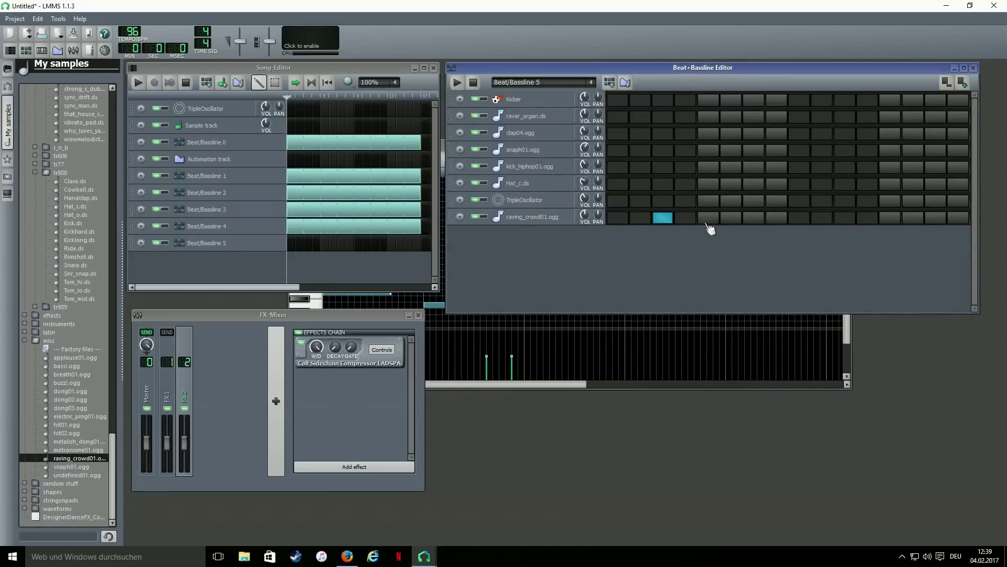
click(753, 217)
click(844, 217)
click(936, 217)
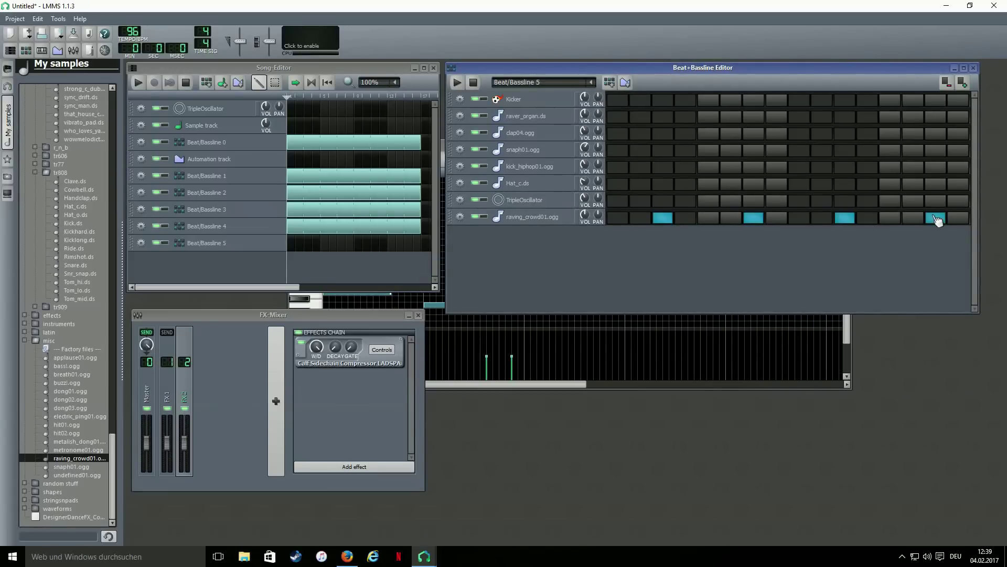
Open raving_crowd01.ogg's volume envelope, turn its amount up and check the sample's plugin settings
click(505, 218)
click(745, 325)
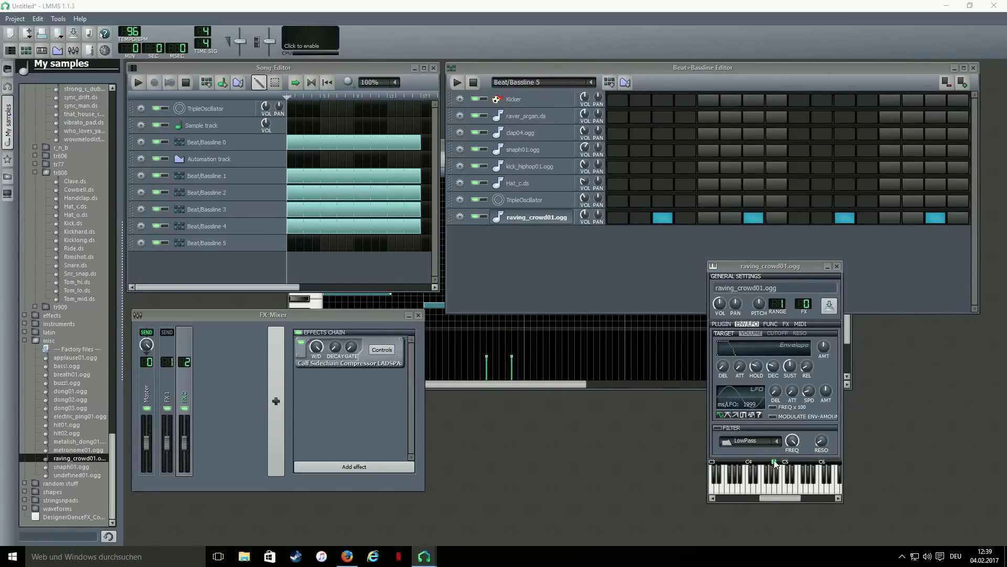
drag(828, 355, 829, 348)
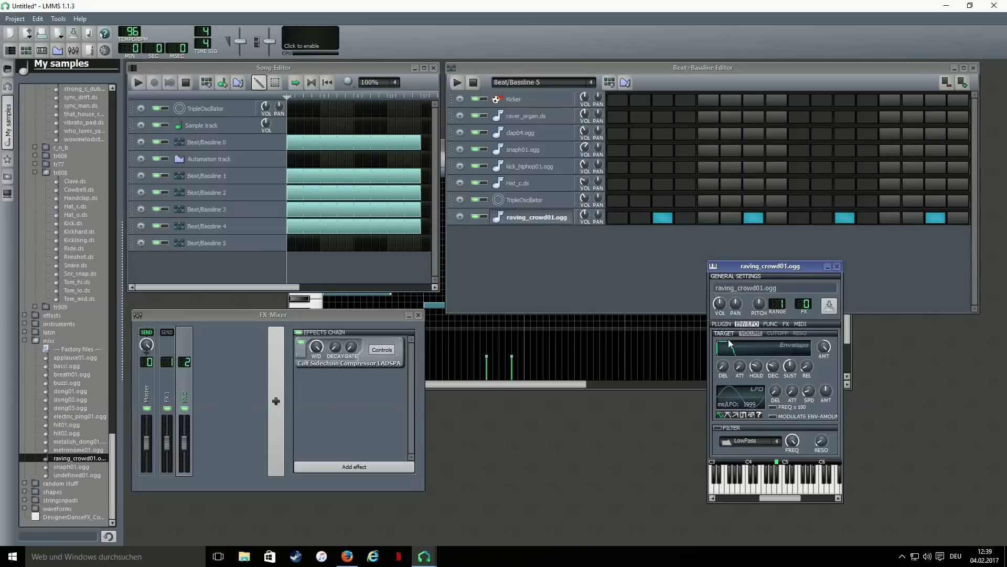
click(721, 325)
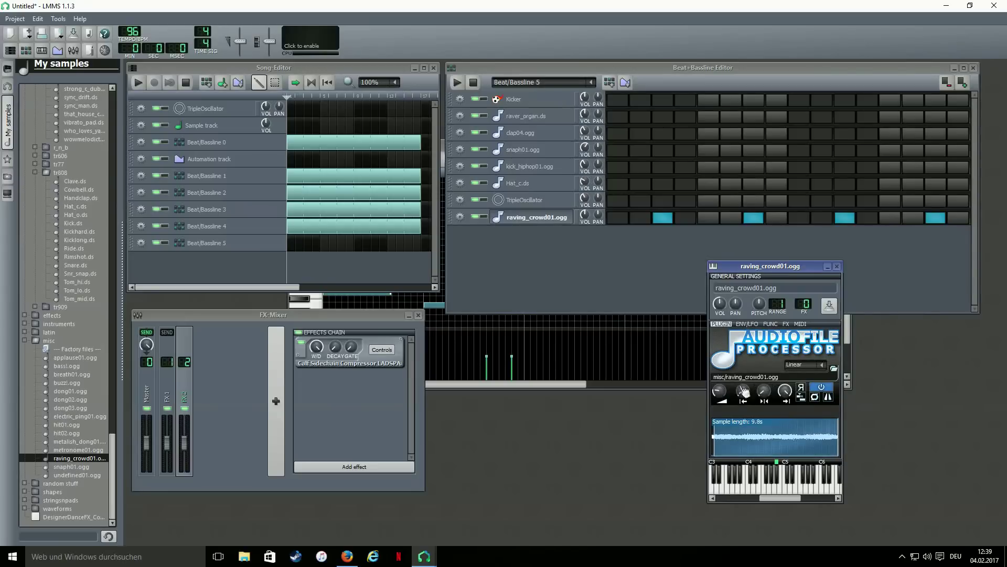
click(742, 324)
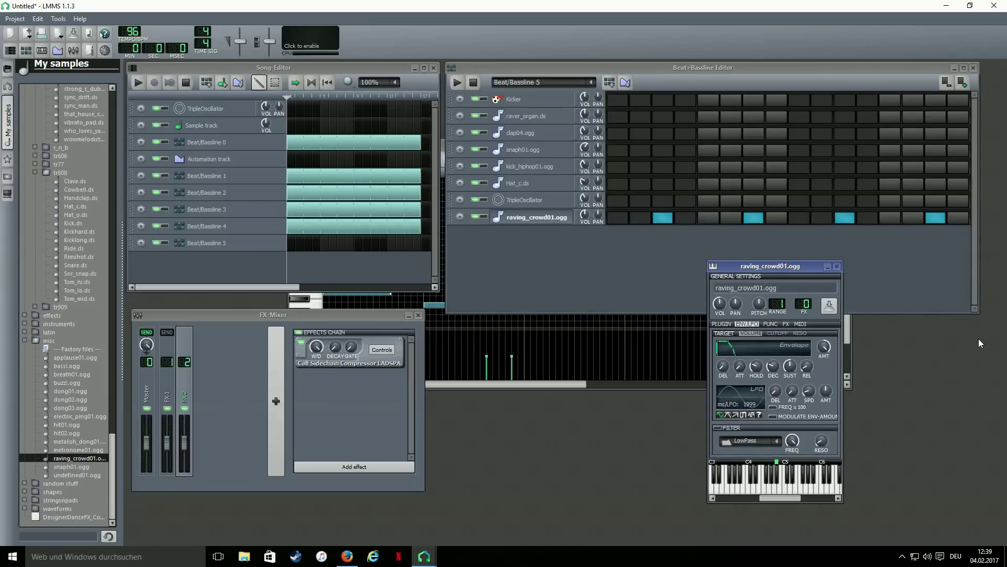
Lower raving_crowd01.ogg's pitch, shorten its envelope hold and enable the LowPass filter with a reduced cutoff frequency
drag(759, 303, 758, 306)
drag(750, 369, 790, 378)
drag(756, 366, 757, 368)
drag(757, 368, 756, 369)
mouse_move(793, 441)
drag(793, 440, 792, 454)
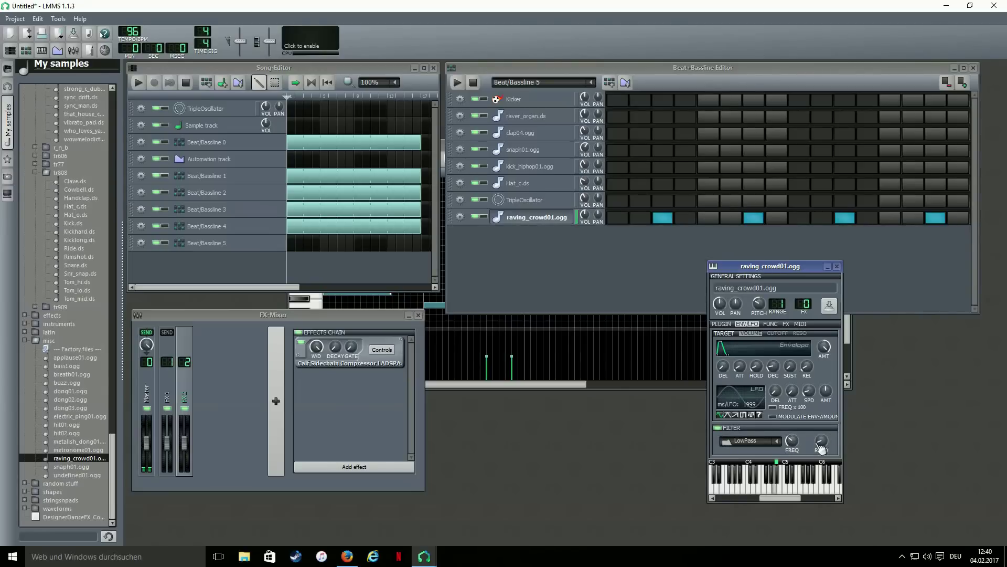
Add the LADSPA C* Eq 10-band equalizer to raving_crowd01.ogg and raise its 4 kHz and 8 kHz bands
click(786, 323)
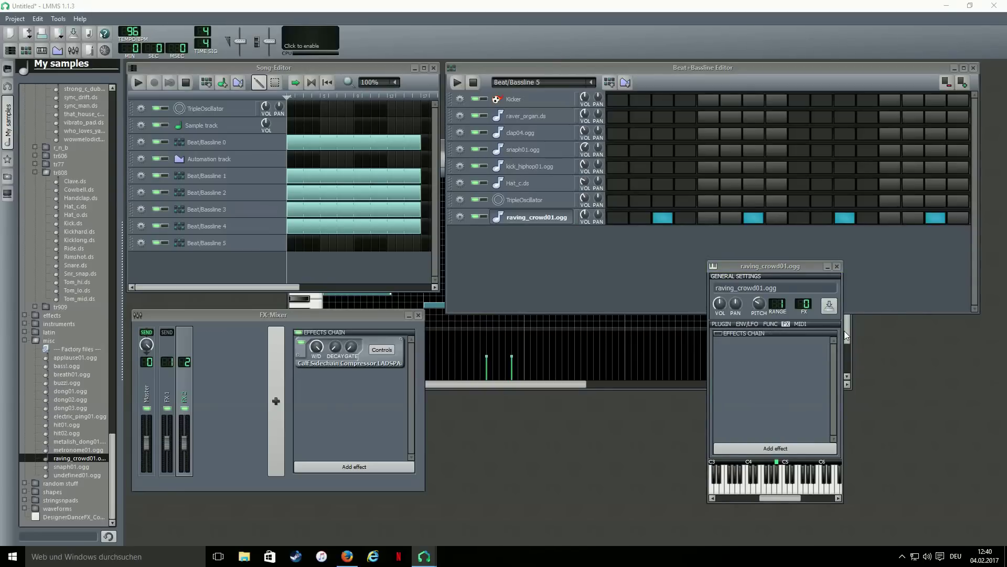
click(738, 447)
text(eq)
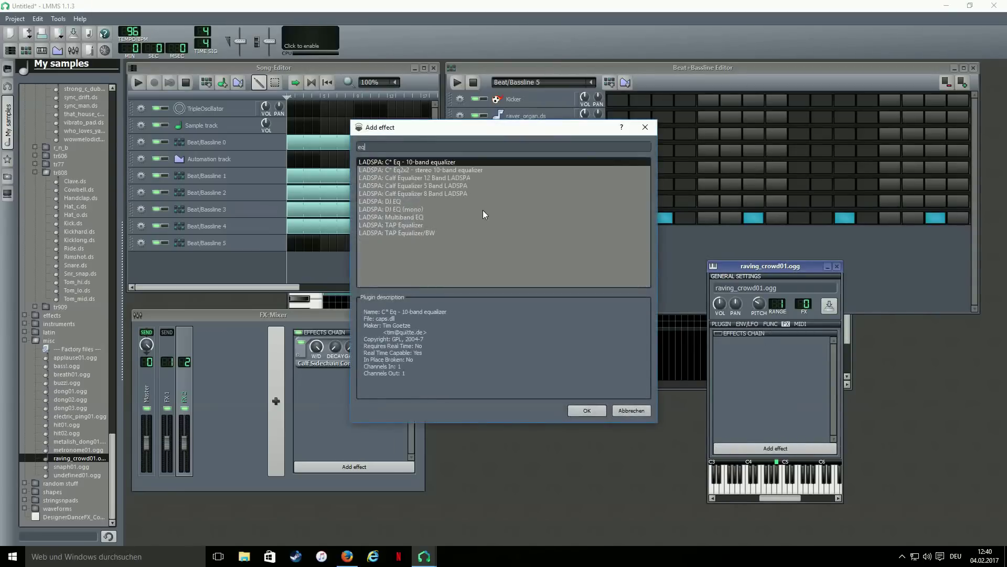
double_click(406, 164)
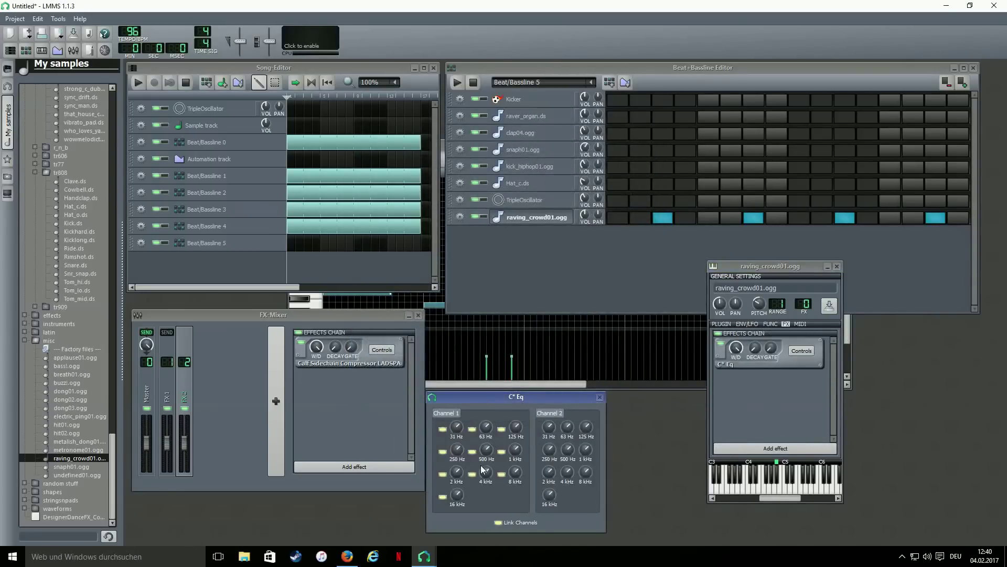
drag(488, 483, 488, 472)
drag(491, 483, 516, 472)
Place a Beat/Bassline 5 block at the song start, extend it to match the other patterns and play the song
click(293, 244)
key(space)
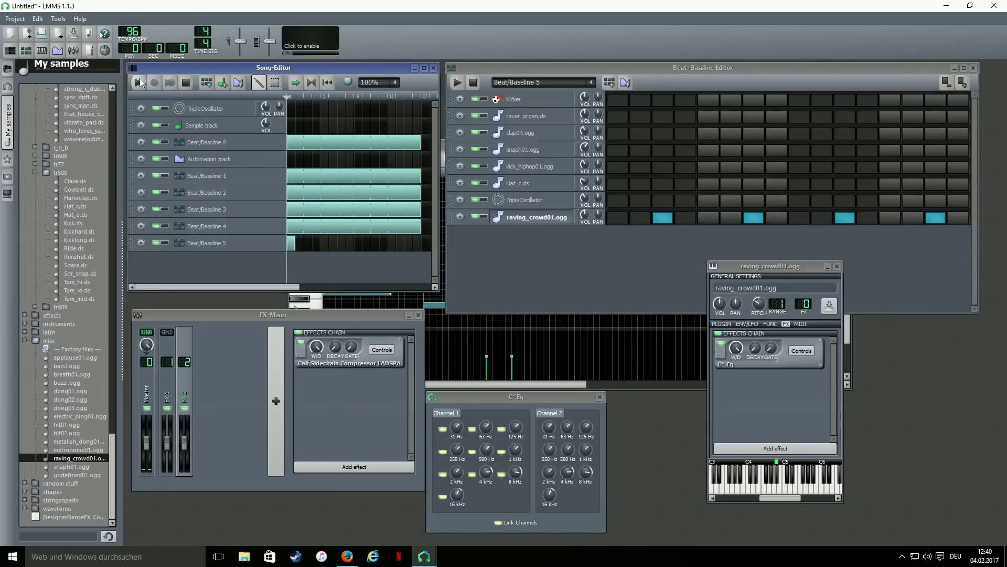
drag(295, 242, 420, 242)
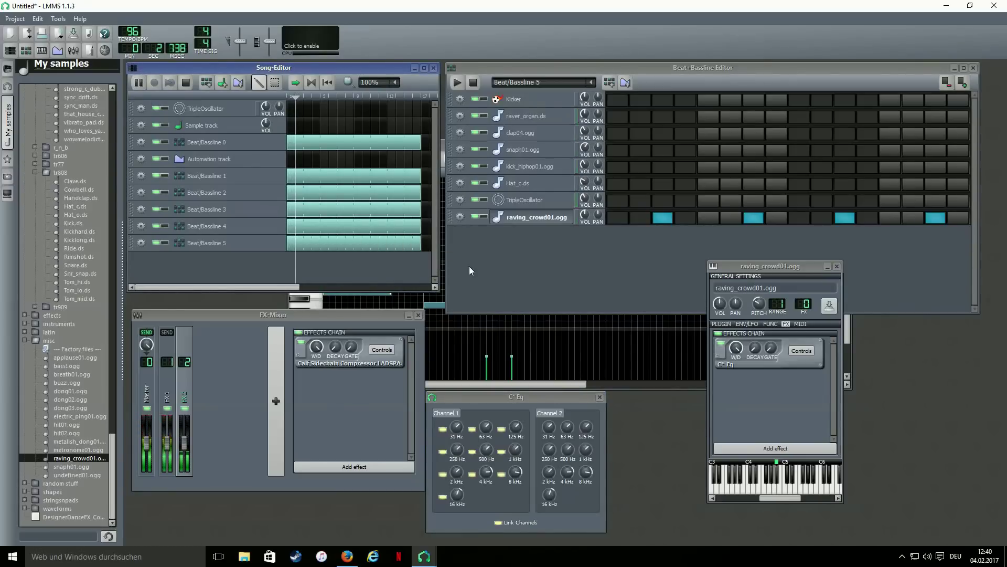
Close the C* Eq window, adjust raving_crowd01.ogg's volume and stop playback
click(600, 397)
click(584, 215)
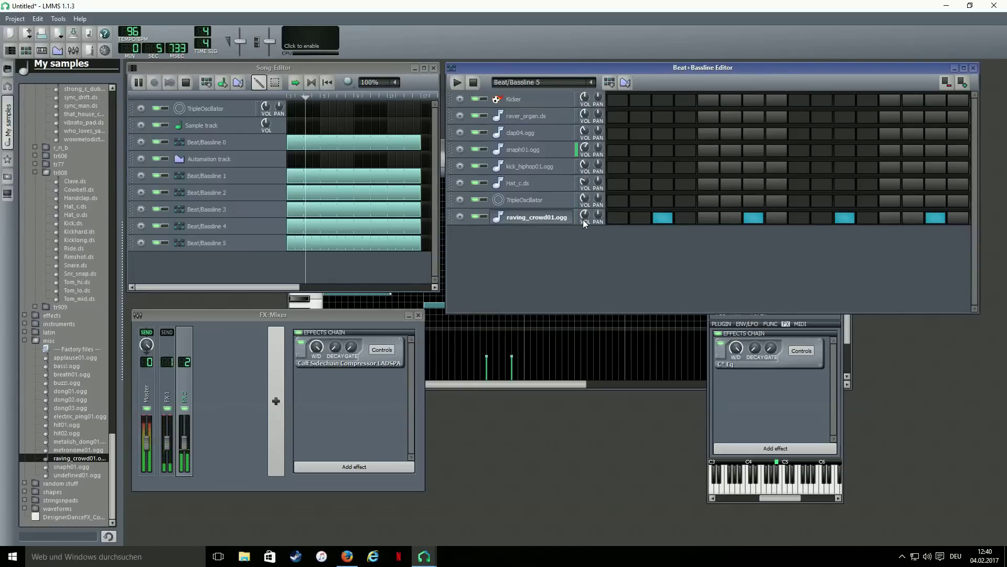
key(space)
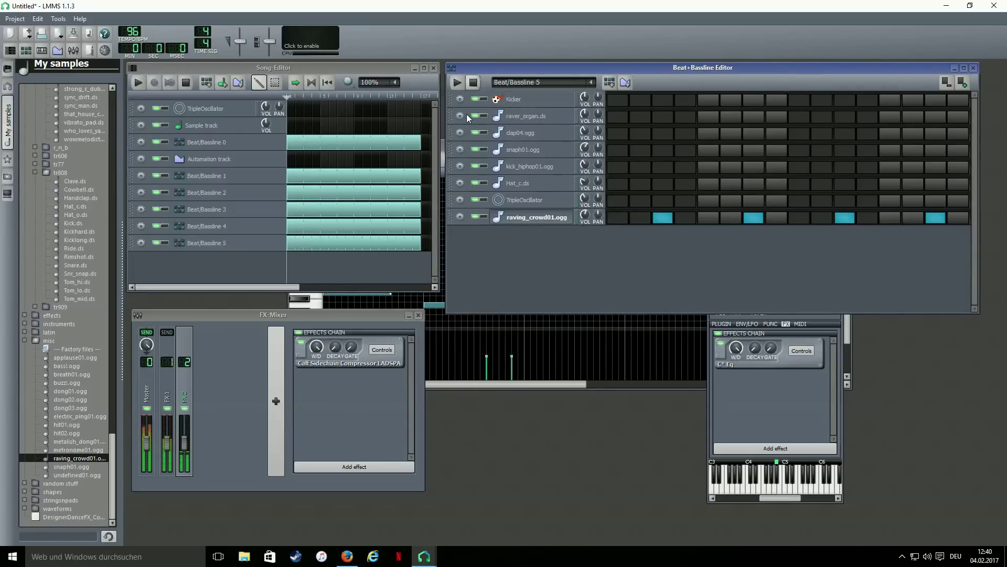
Replace the Beat/Bassline 5 block with one that starts halfway through the song and ends with the other patterns
middle_click(370, 244)
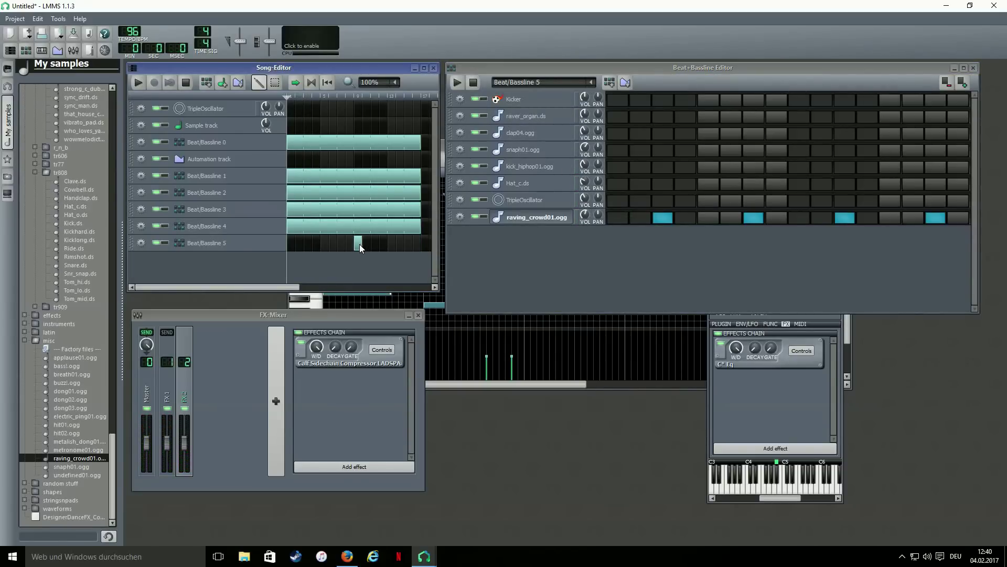
drag(363, 244, 422, 245)
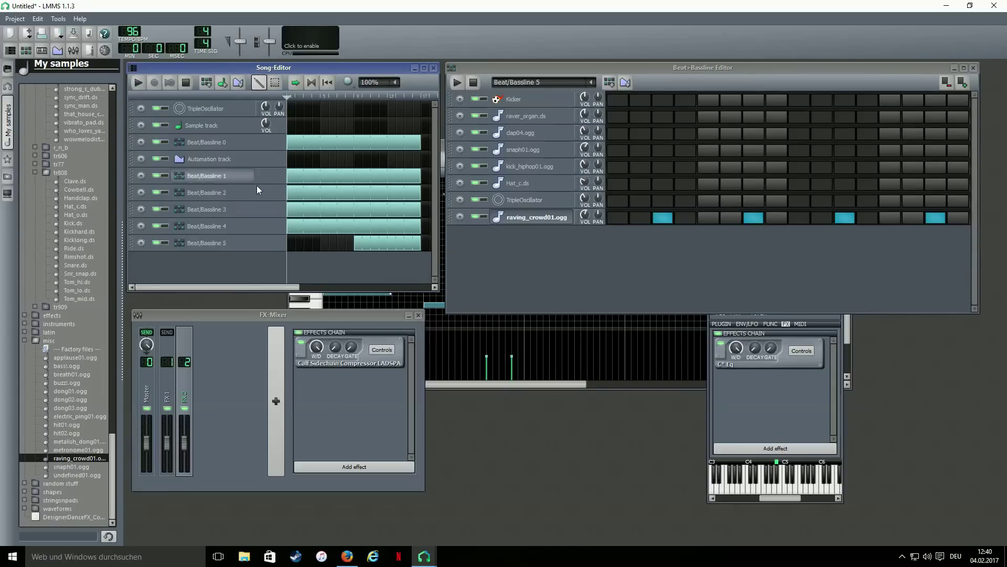
Create Beat/Bassline 6 and add the misc_hats sample flat_cymbal.ds to it at about 45% volume
click(208, 84)
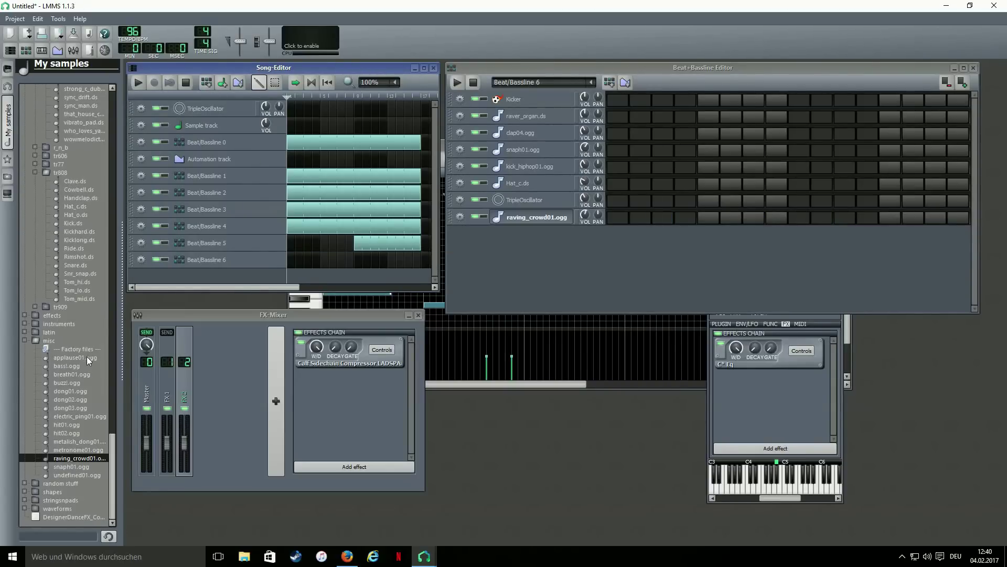
scroll(86, 380, up, 13)
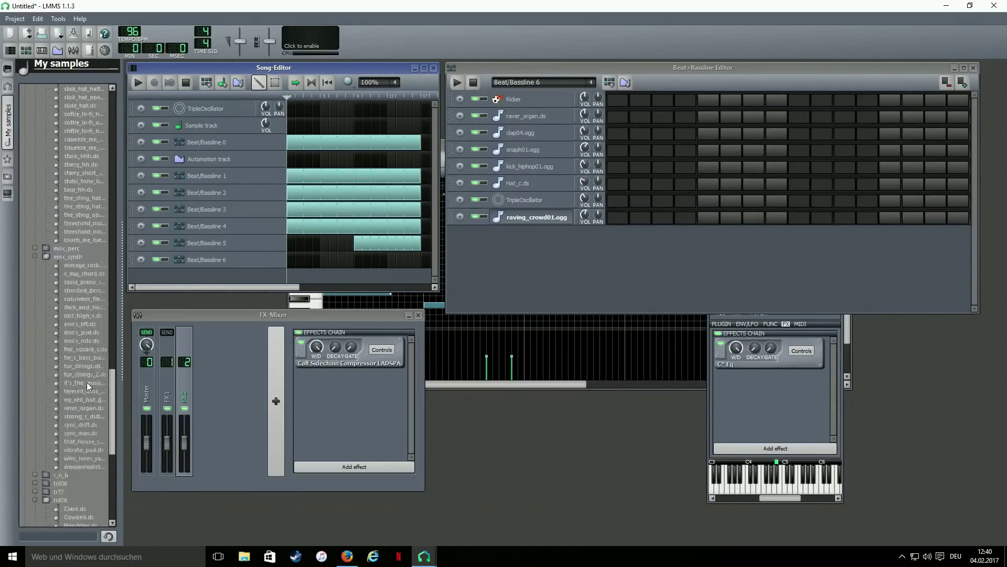
scroll(76, 369, up, 15)
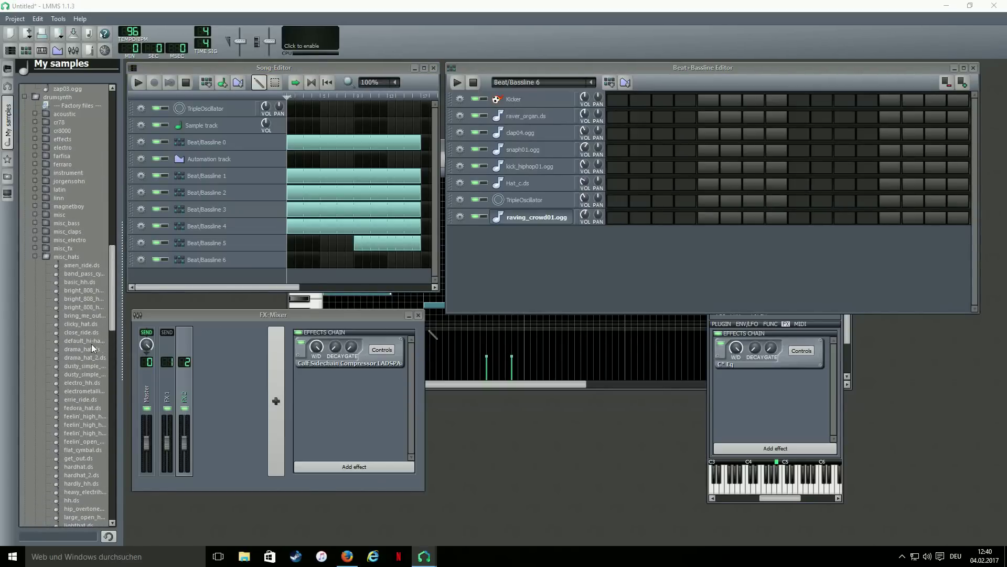
scroll(91, 344, down, 3)
drag(84, 373, 582, 246)
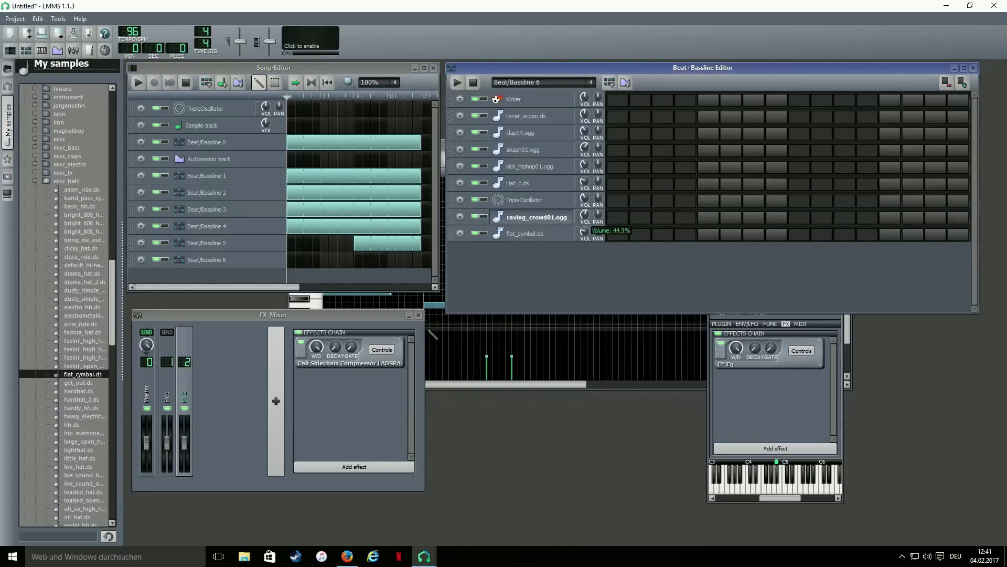
Enable flat_cymbal.ds's first step, place a Beat/Bassline 6 block at the song start and adjust the cymbal's volume
click(619, 236)
click(288, 259)
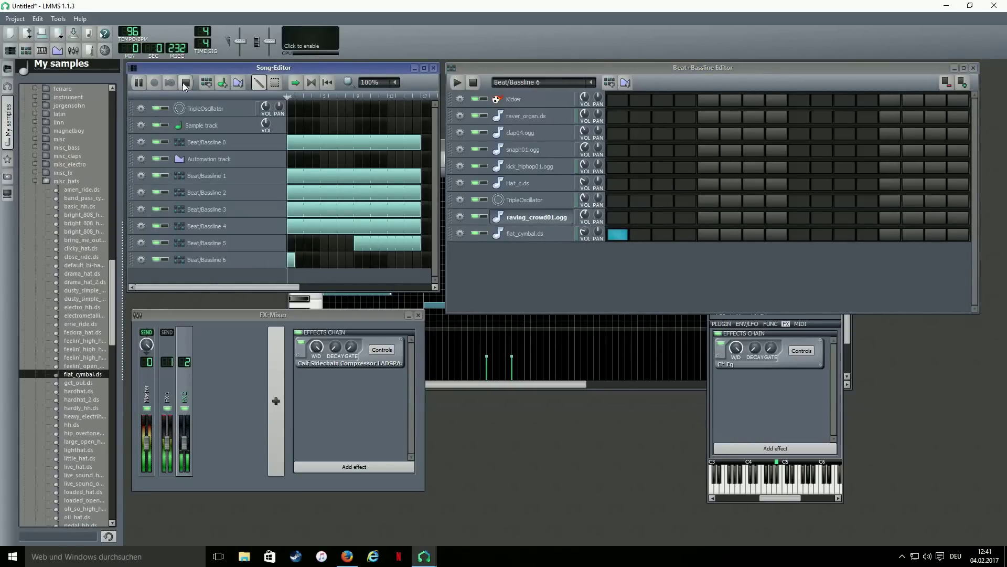
click(585, 233)
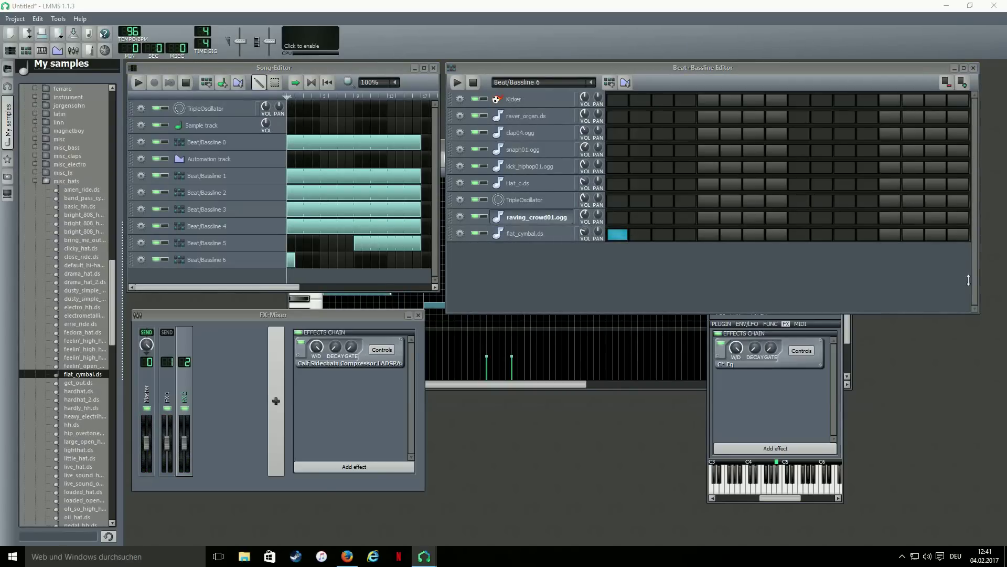
Add the_sting_hat.ds to Beat/Bassline 6 at about 57% volume, enable its first step and play the pattern
scroll(48, 395, down, 14)
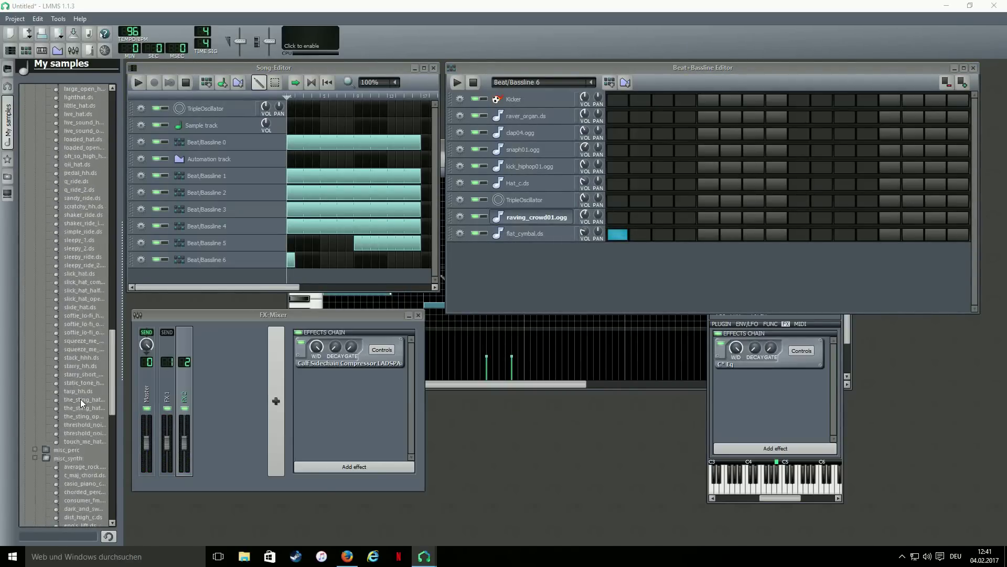
click(80, 400)
click(82, 407)
drag(81, 399, 508, 289)
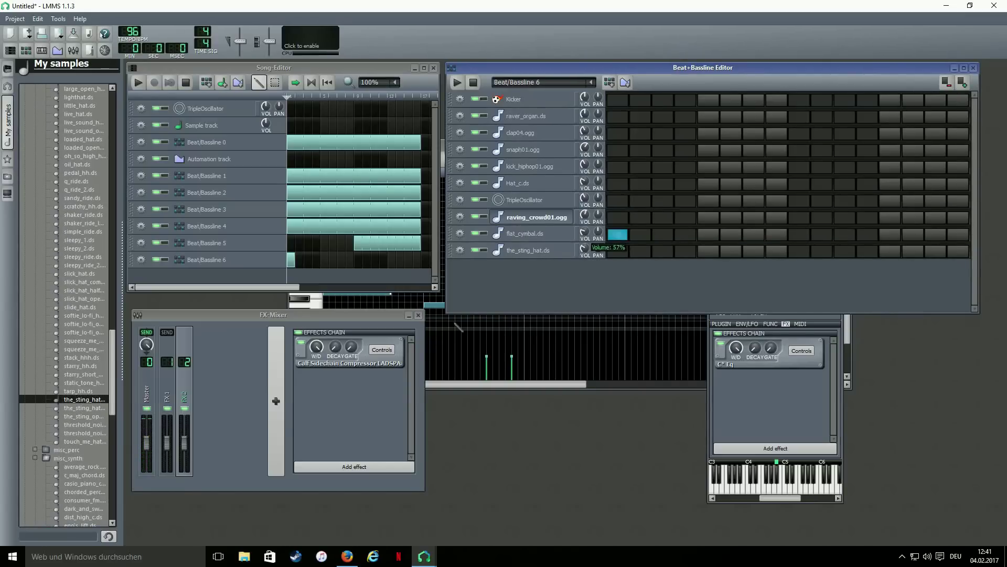
click(618, 250)
click(455, 83)
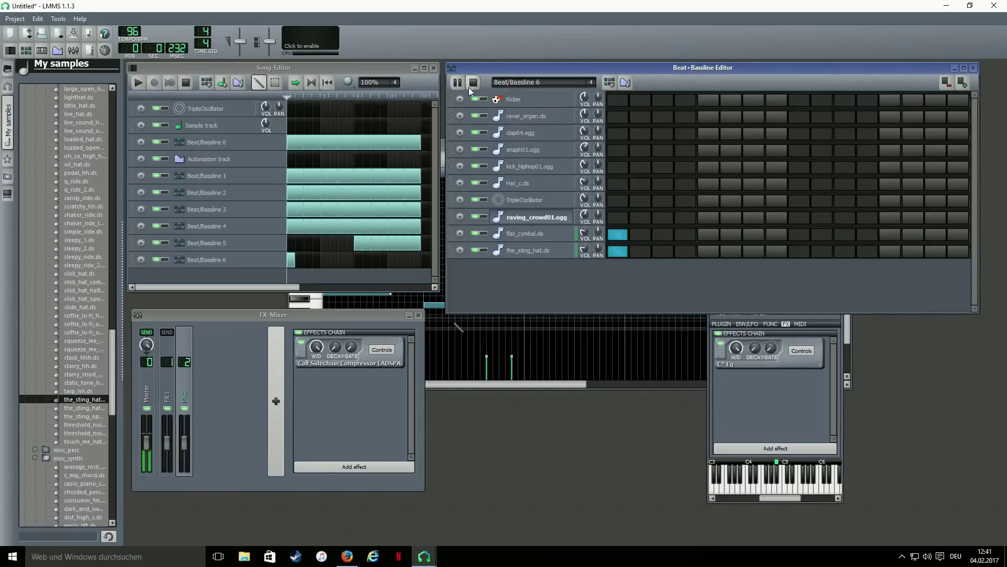
Place Beat/Bassline 6 blocks at bars 5, 9 and 13 while listening to the song
click(136, 82)
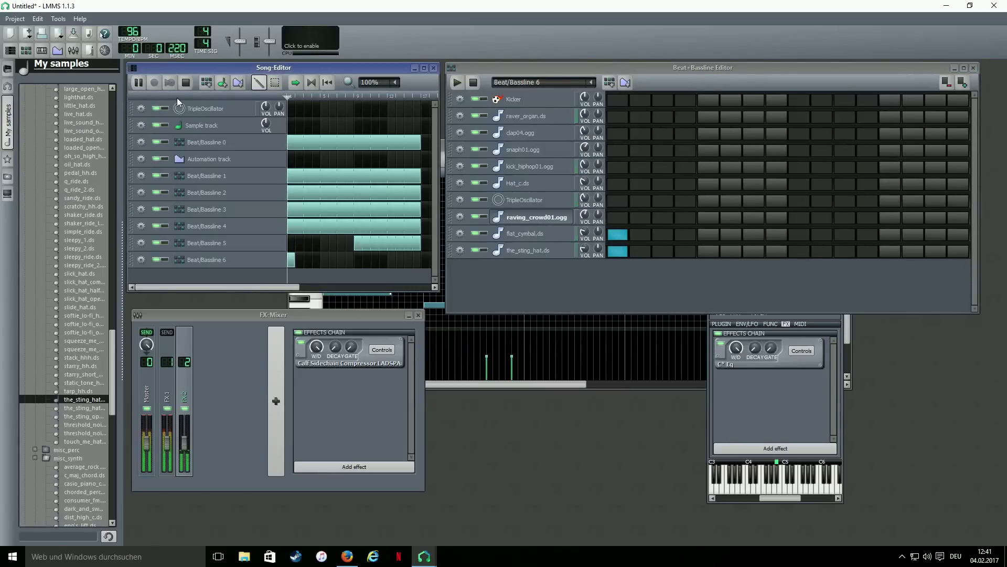
click(324, 260)
click(357, 259)
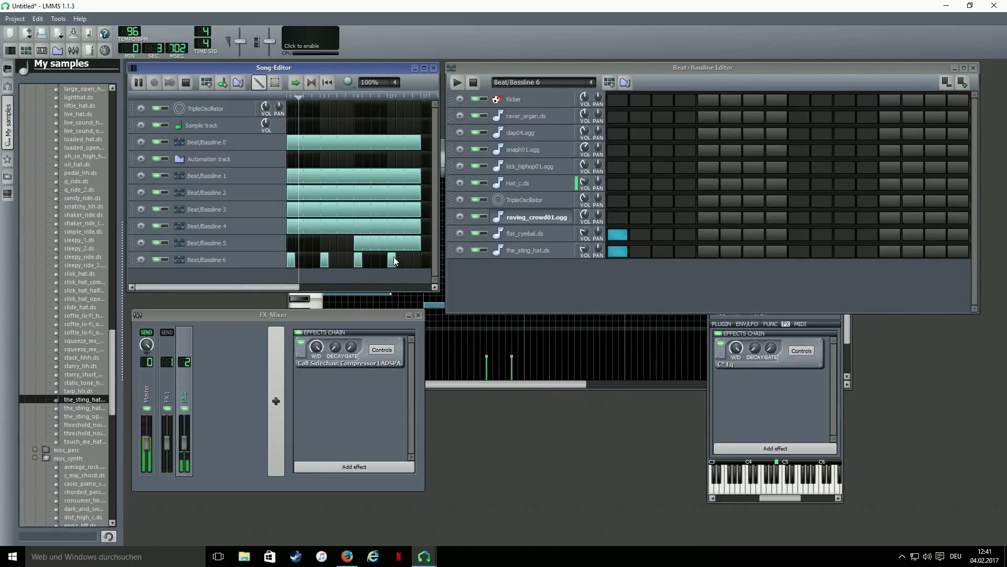
click(393, 259)
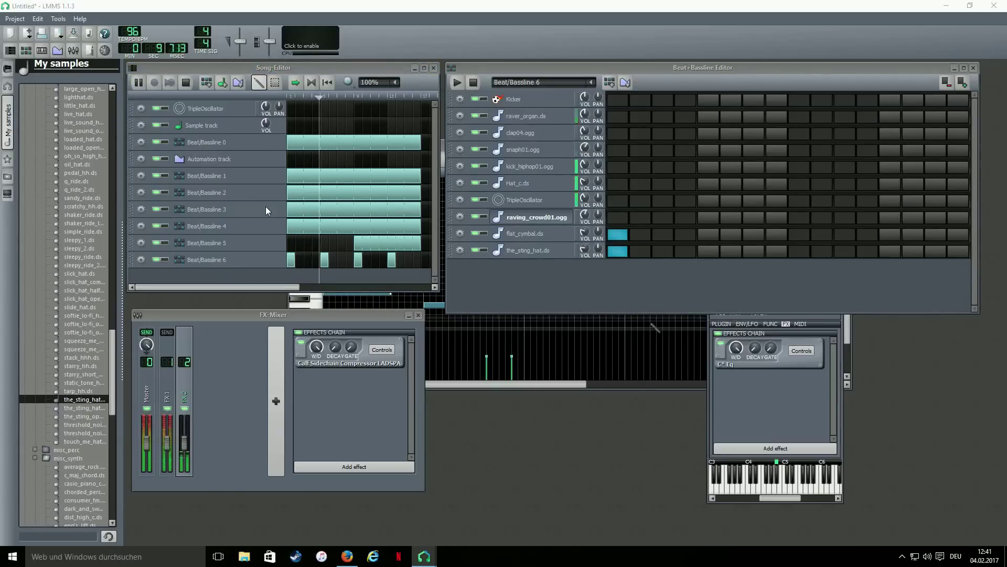
click(185, 88)
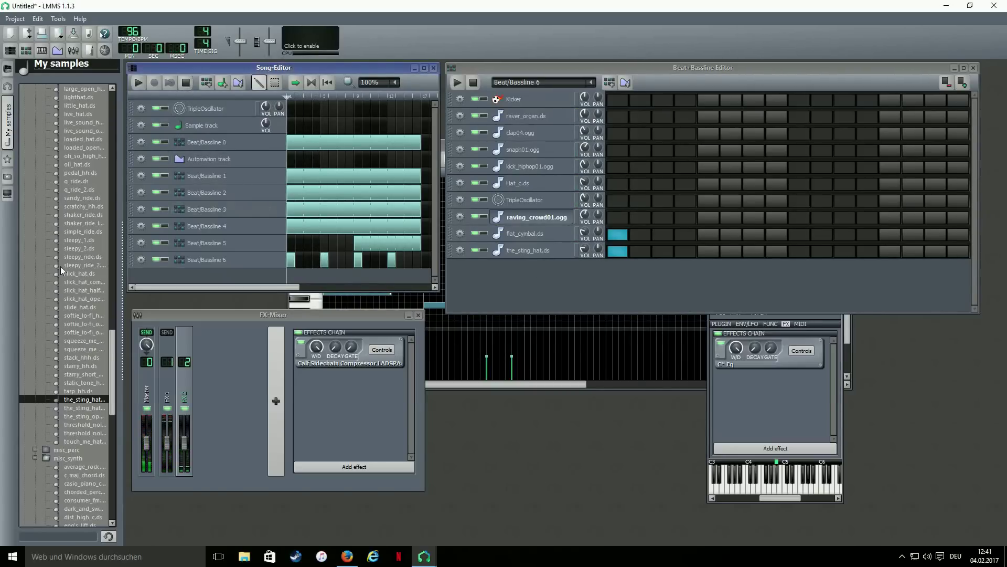
Add the drum sample snare06.ogg as an instrument and create Beat/Bassline 7
scroll(83, 278, up, 20)
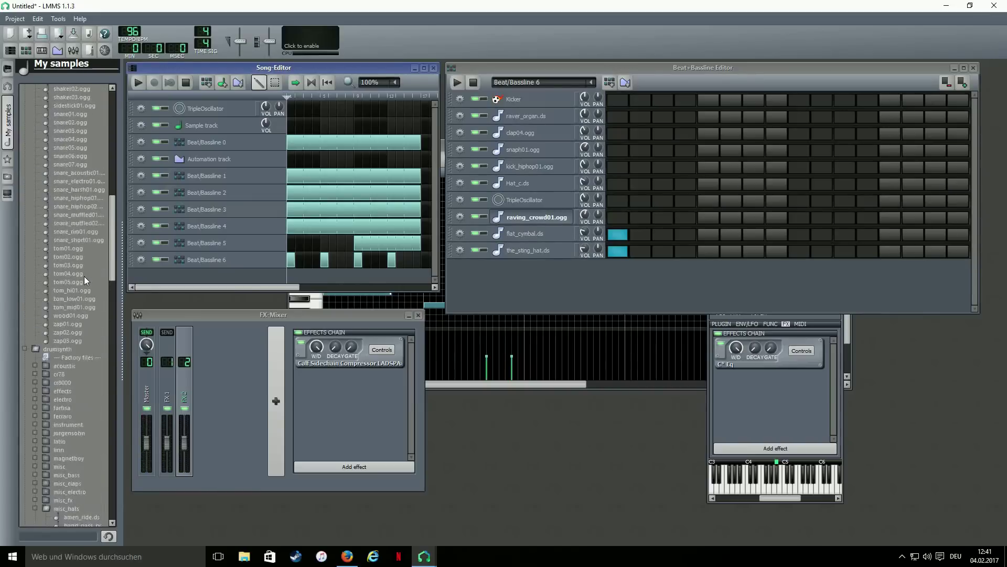
click(78, 258)
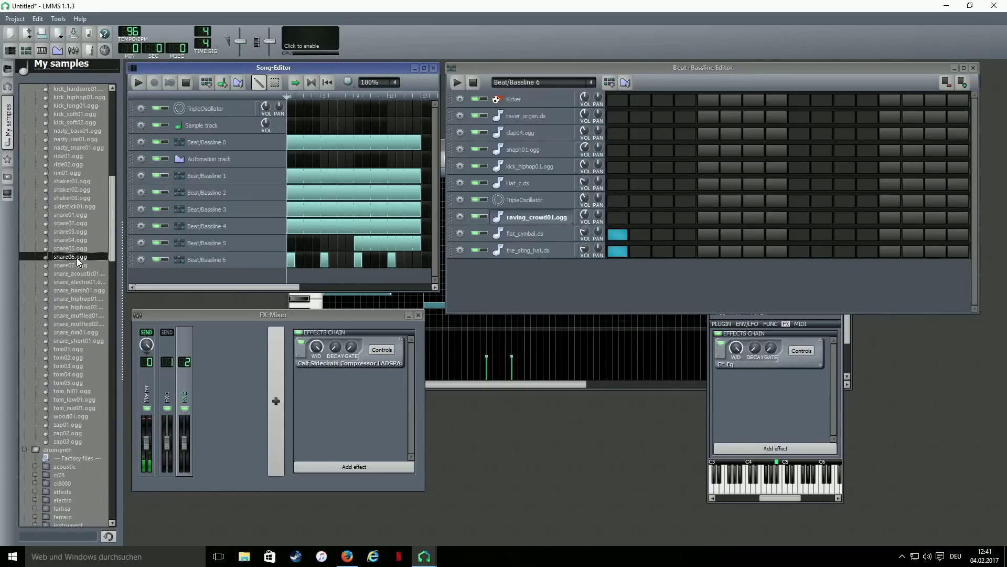
double_click(77, 258)
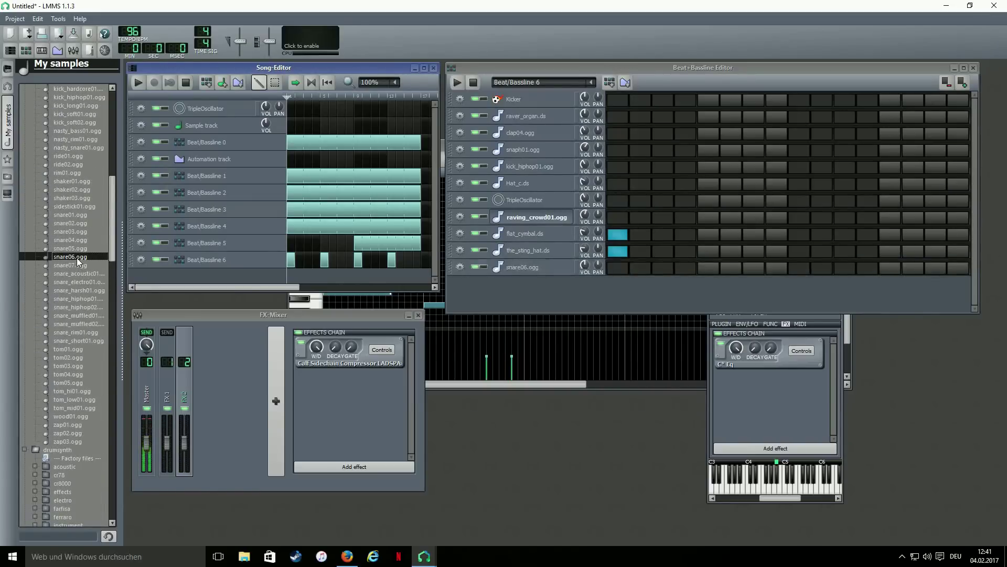
click(208, 87)
click(564, 282)
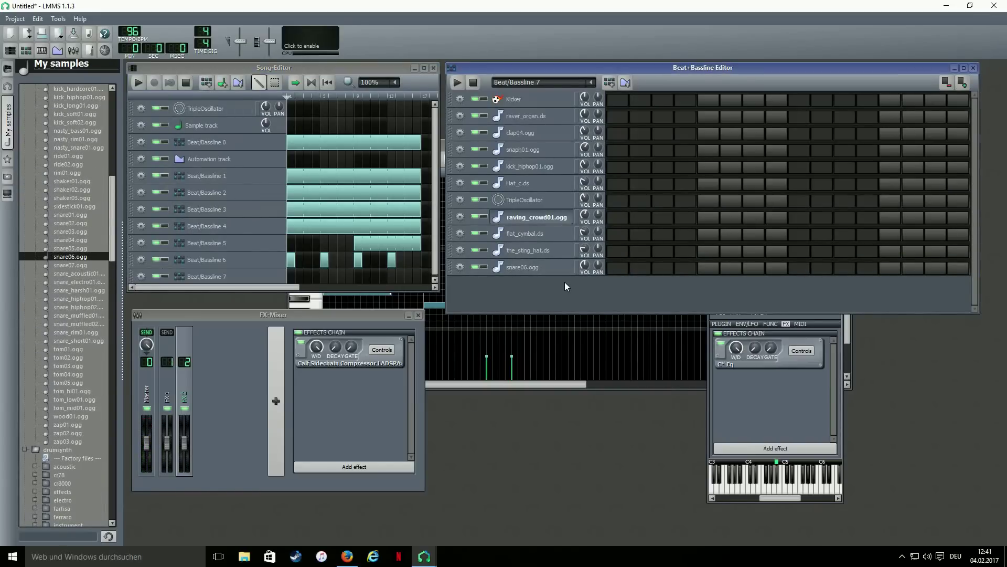
Open the snare06.ogg instrument and adjust its pitch while auditioning notes
click(527, 270)
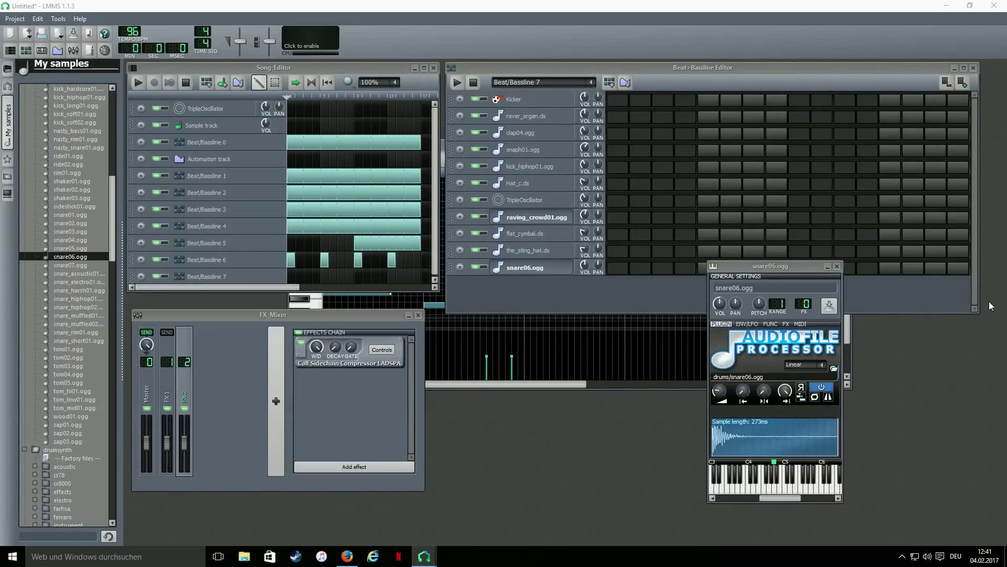
drag(759, 303, 773, 497)
click(773, 489)
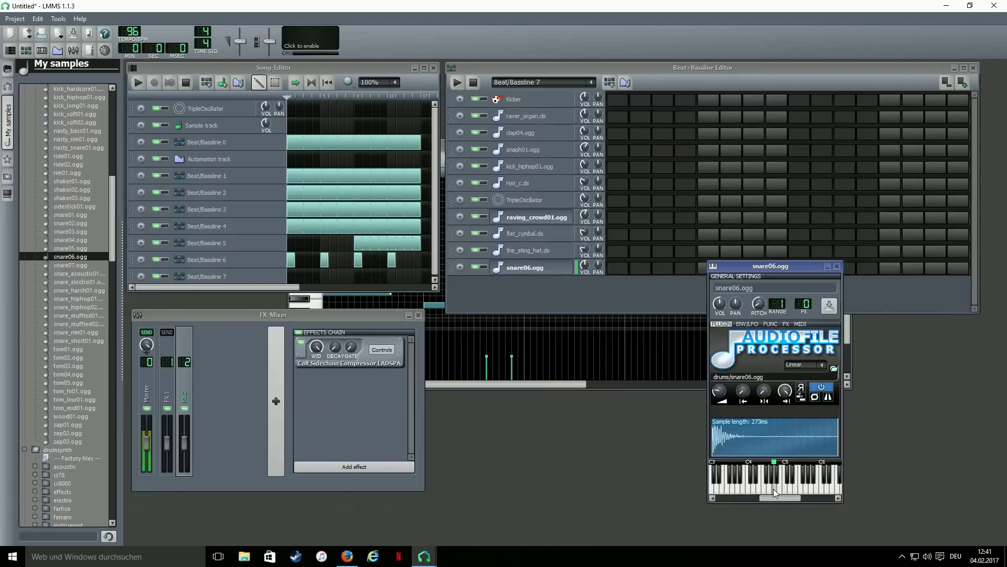
click(773, 489)
click(773, 489)
drag(759, 305, 765, 310)
click(775, 489)
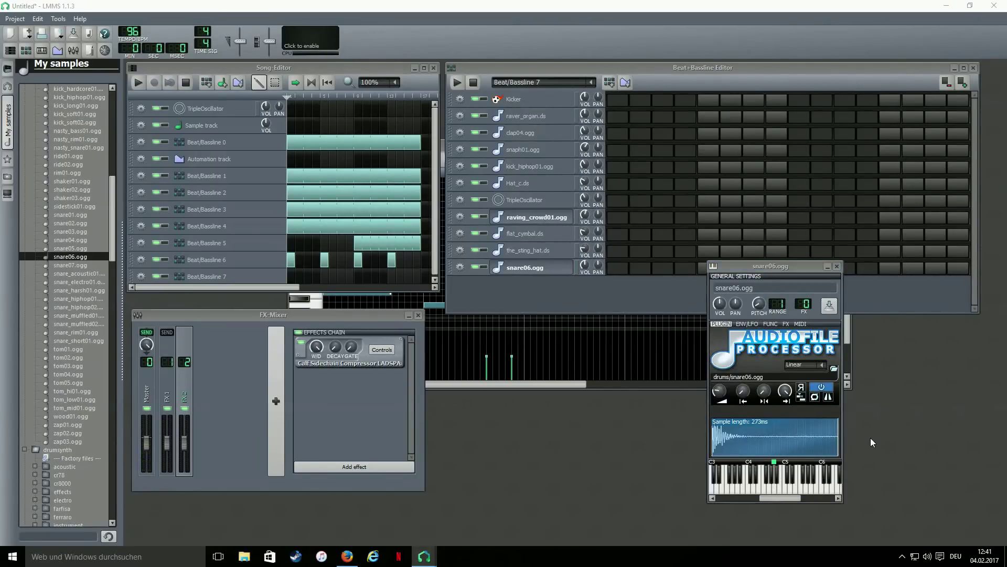
Shorten snare06.ogg's volume envelope by reducing hold, decay and sustain, and audition the sound
click(745, 324)
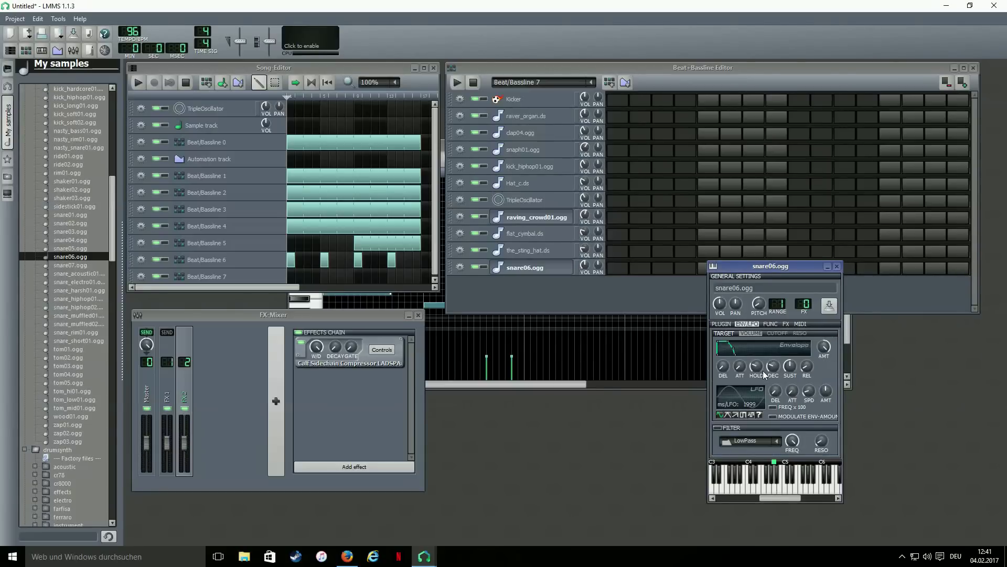
drag(763, 370, 797, 399)
drag(774, 365, 773, 374)
click(775, 490)
click(776, 491)
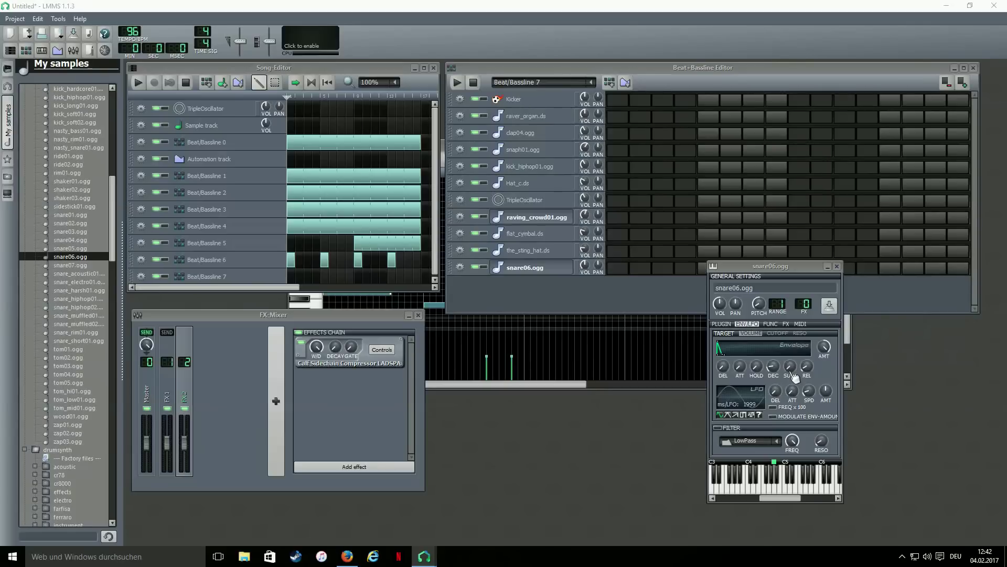
Enable steps 1, 4, 7, 9 through 13 and 15 for snare06.ogg in Beat/Bassline 7
click(618, 268)
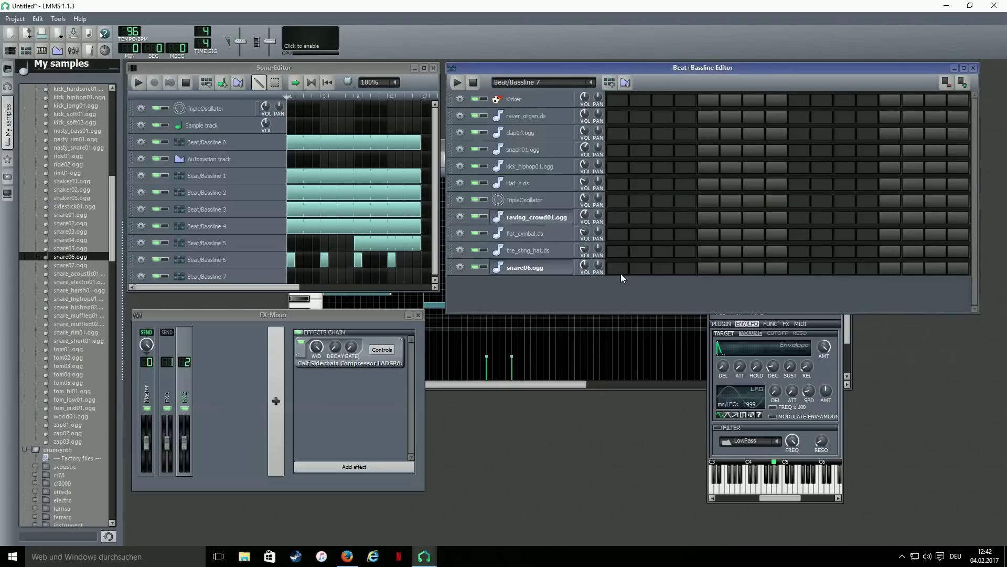
click(685, 268)
click(754, 268)
click(799, 268)
click(821, 268)
click(845, 268)
click(867, 268)
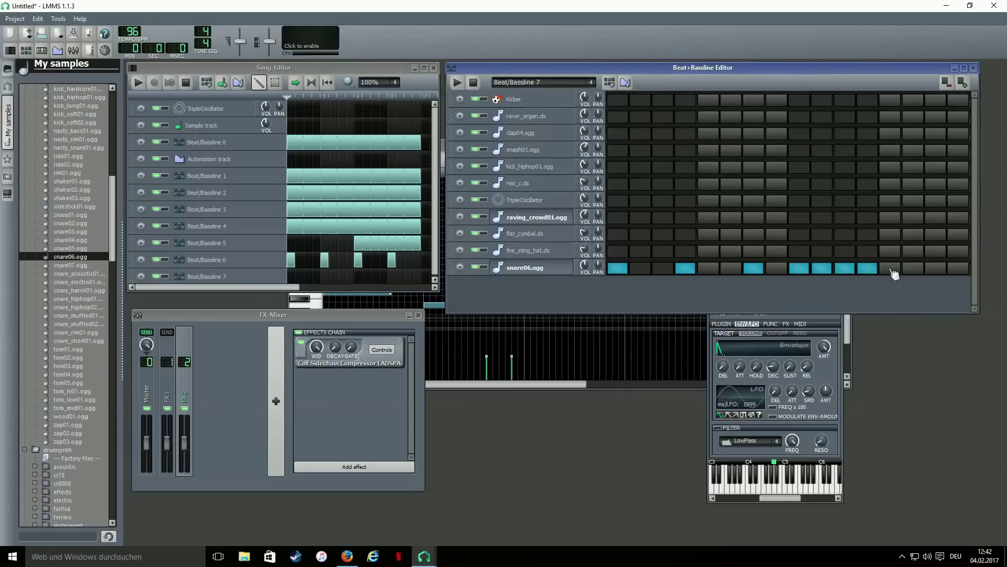
click(890, 269)
click(935, 268)
Open the snare06.ogg pattern in the piano roll and fill the gap between steps 12 and 13 with notes at 1/64 quantization
right_click(910, 273)
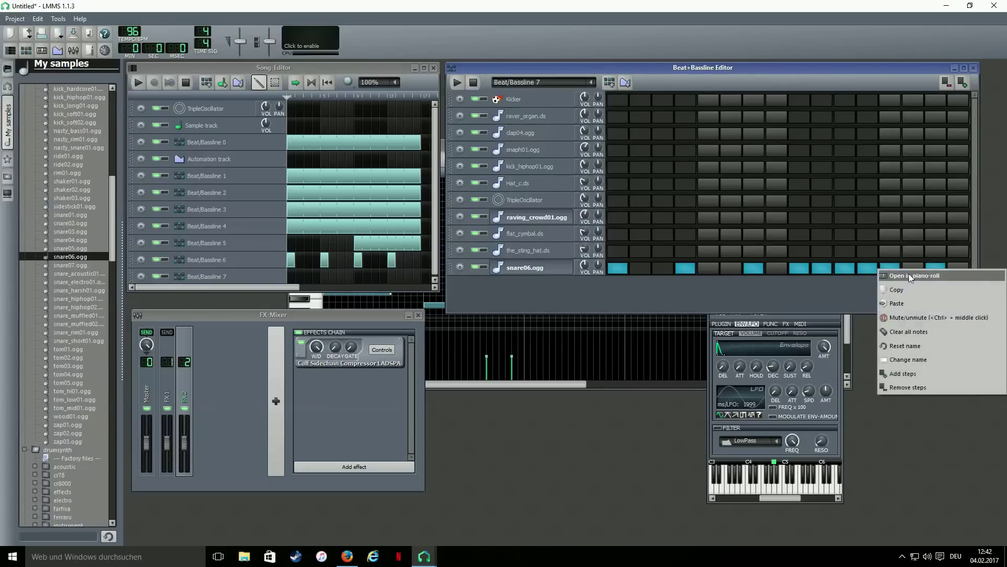
click(910, 275)
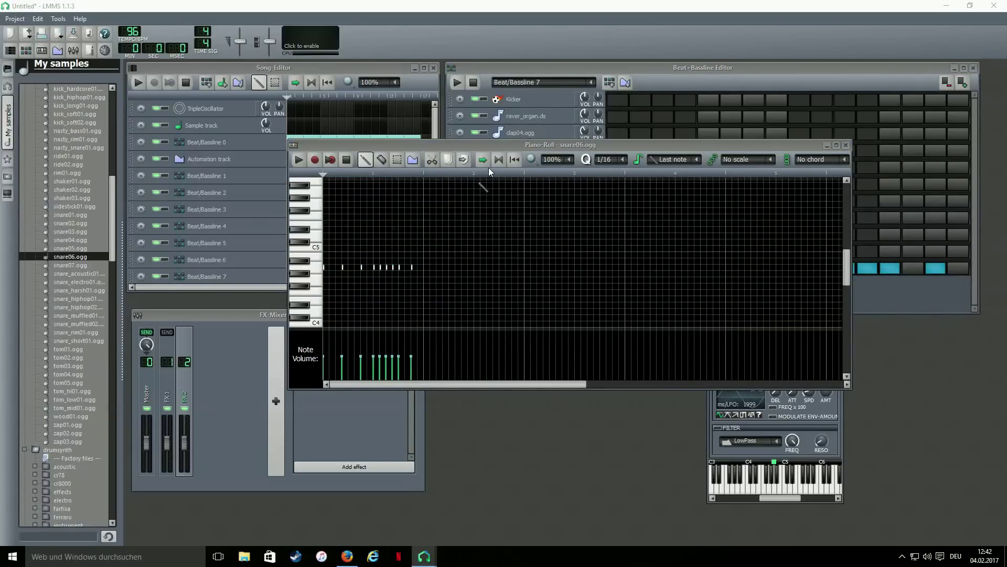
scroll(557, 162, down, 2)
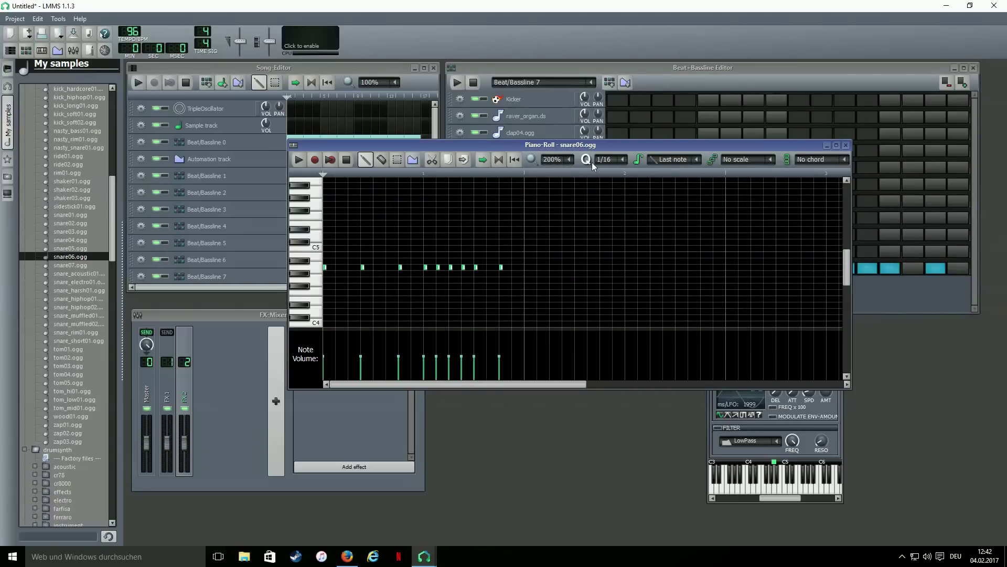
click(468, 267)
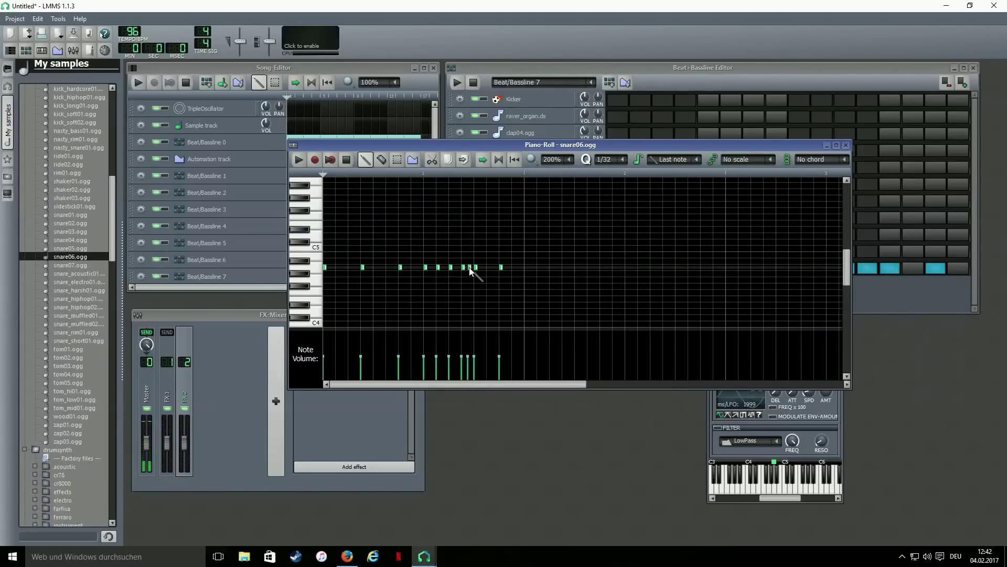
right_click(470, 268)
scroll(603, 160, down, 1)
click(466, 267)
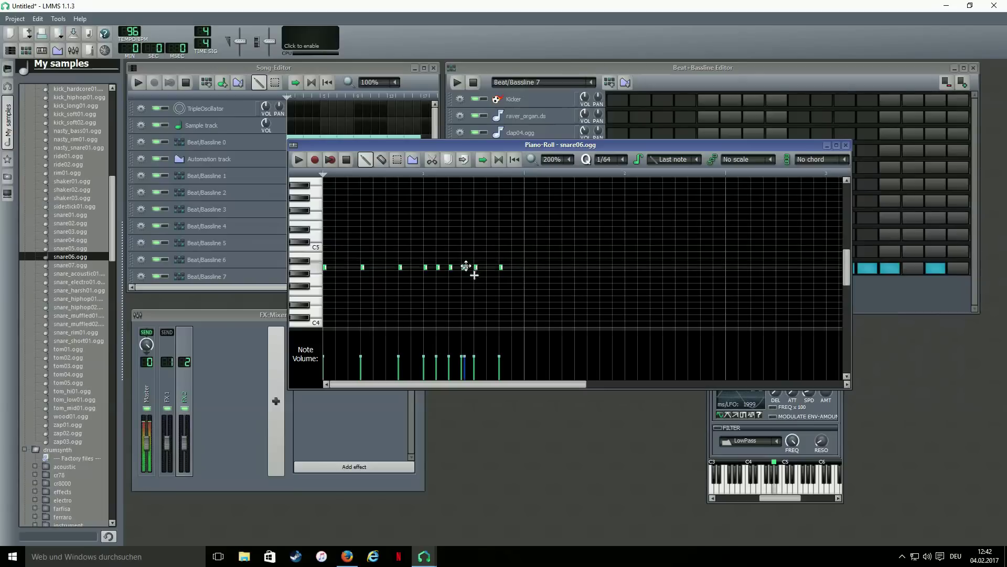
click(472, 267)
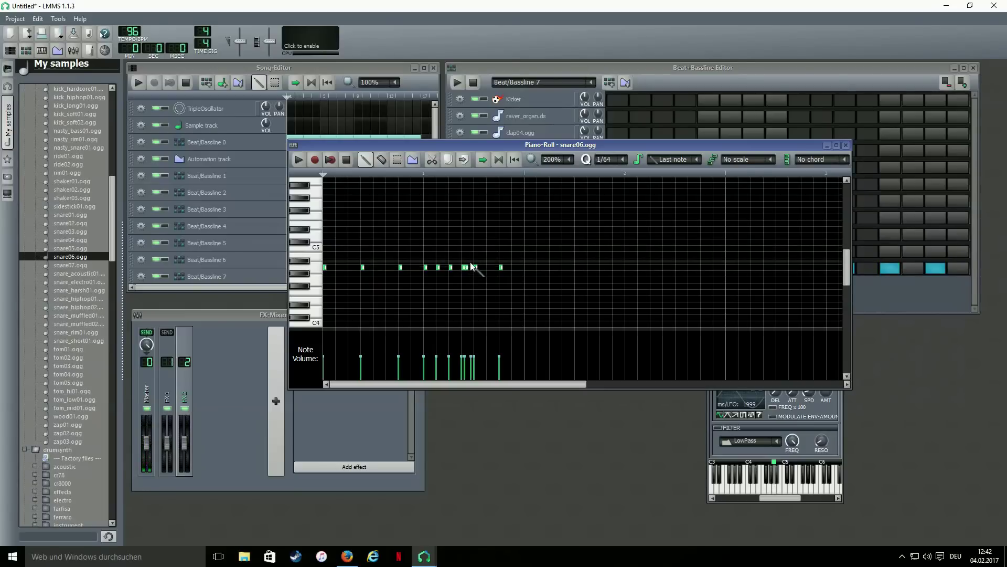
click(467, 267)
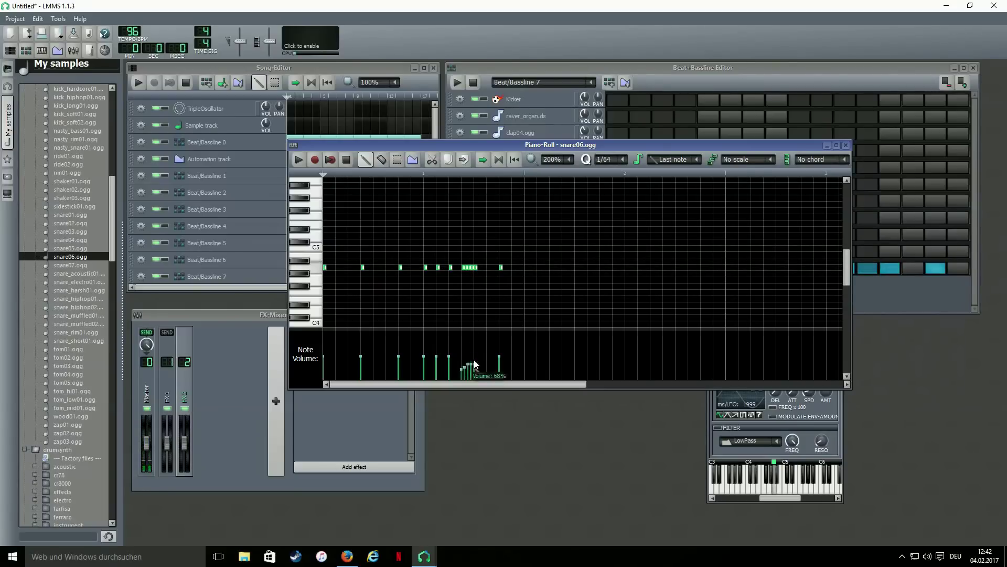
Ramp the note volumes upward across the fast snare roll and lower the step 10 note's volume while playing the pattern
mouse_move(480, 353)
mouse_down()
mouse_move(457, 375)
mouse_move(484, 352)
mouse_move(458, 375)
mouse_move(483, 350)
mouse_up()
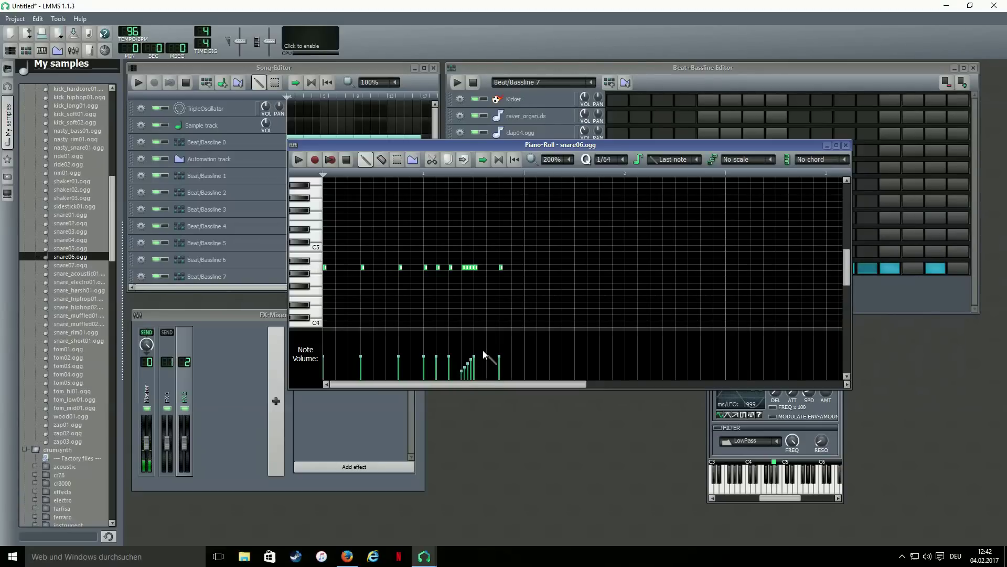
click(300, 160)
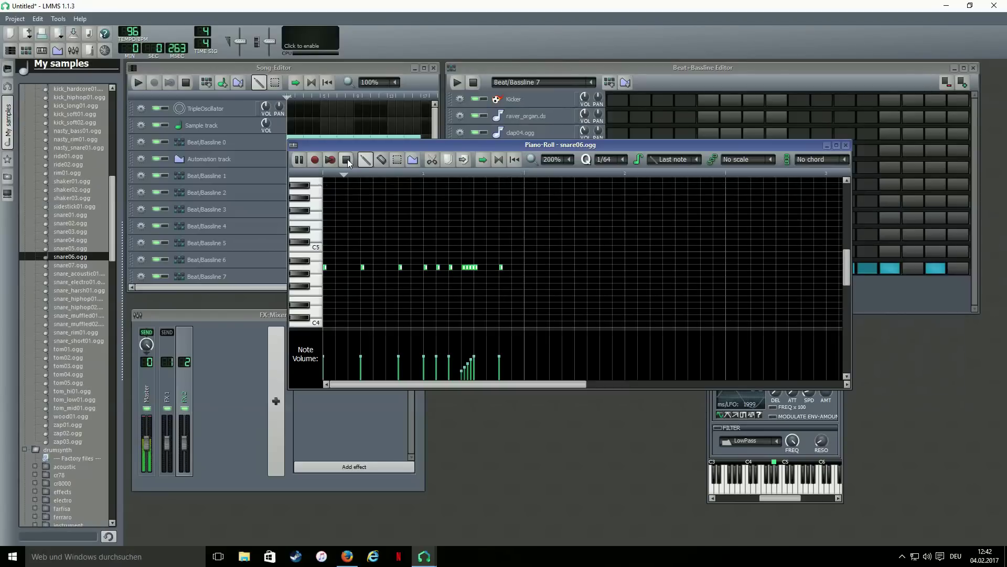
click(438, 367)
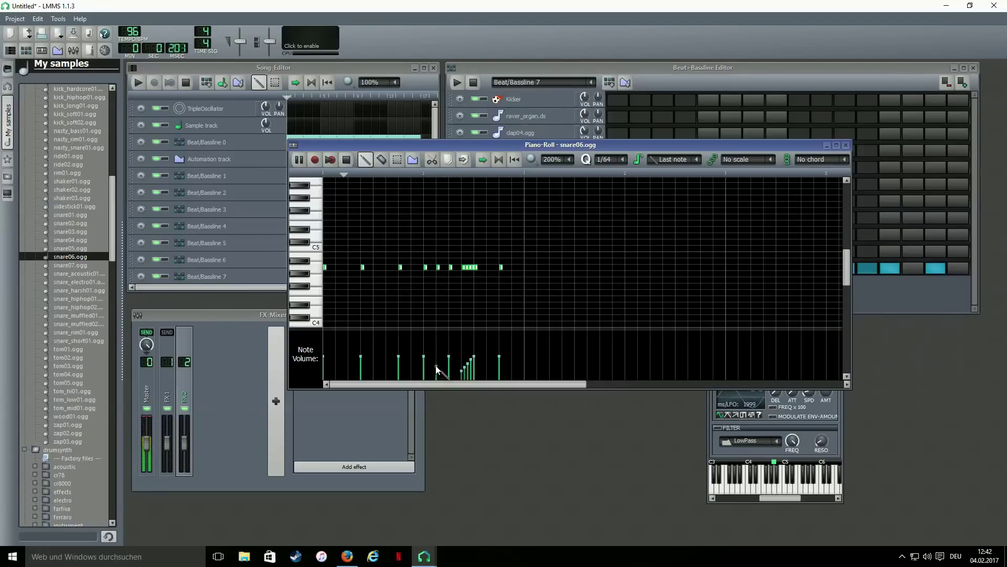
click(346, 159)
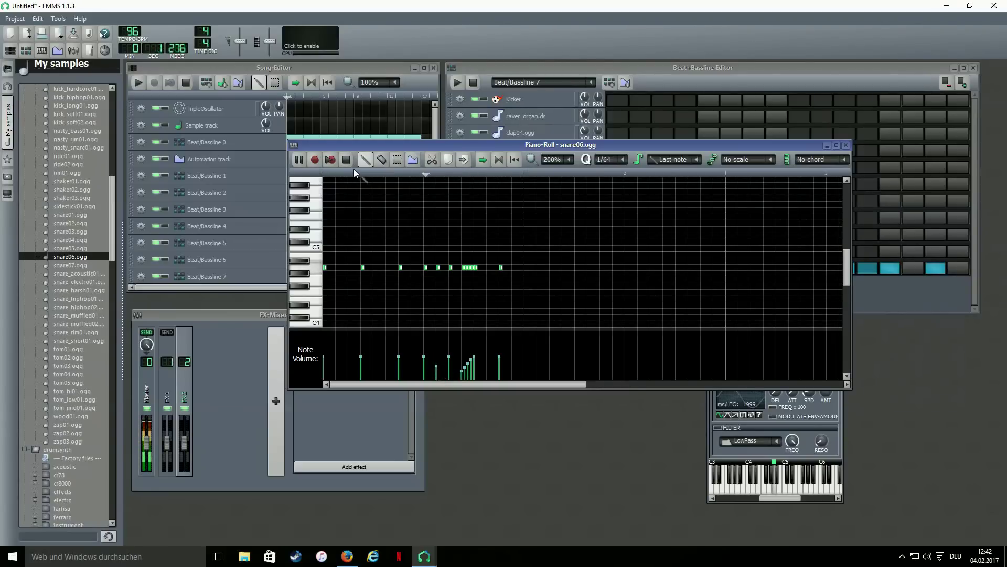
Lower the second snare06.ogg note's volume to 68% and audition the pattern
click(361, 363)
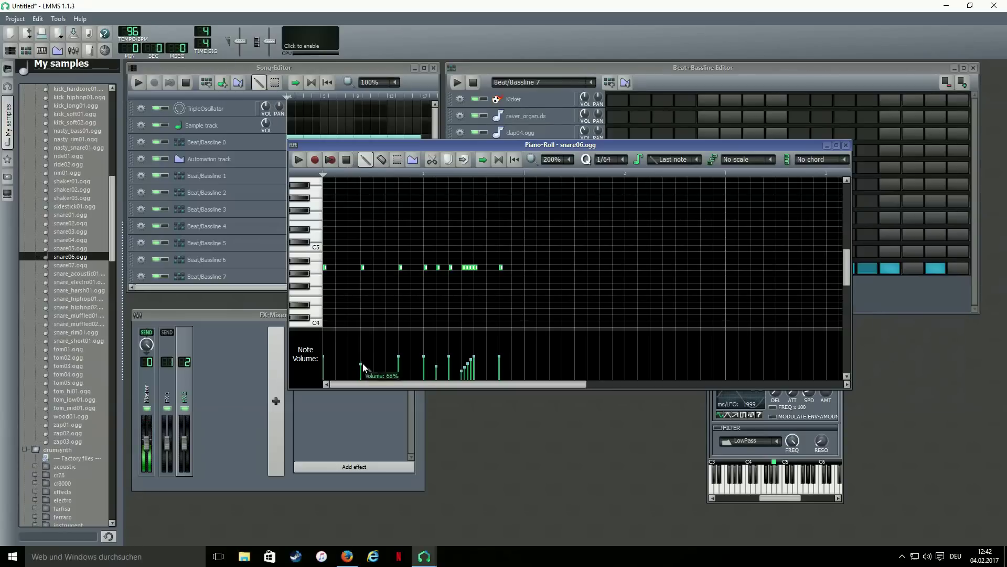
click(298, 163)
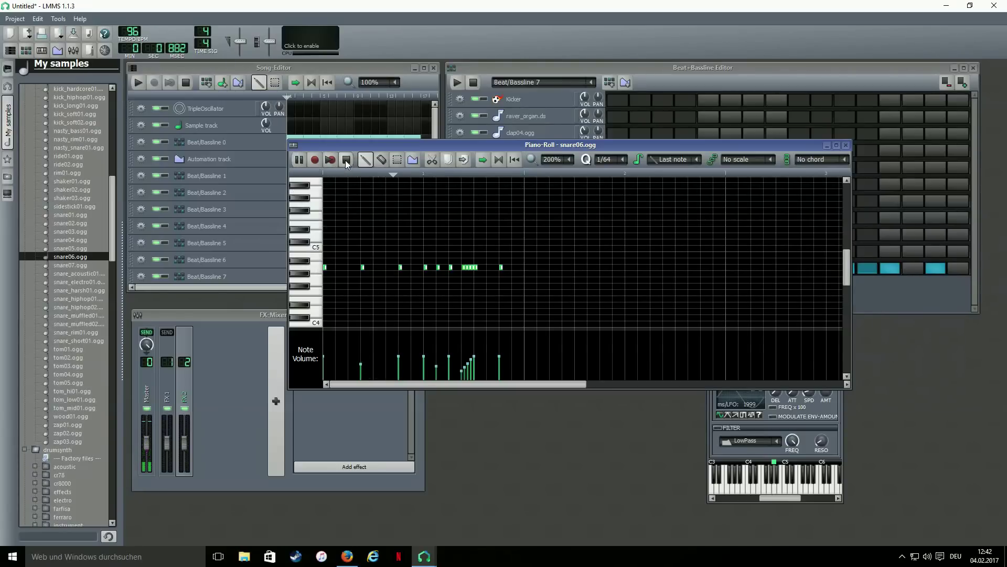
click(345, 160)
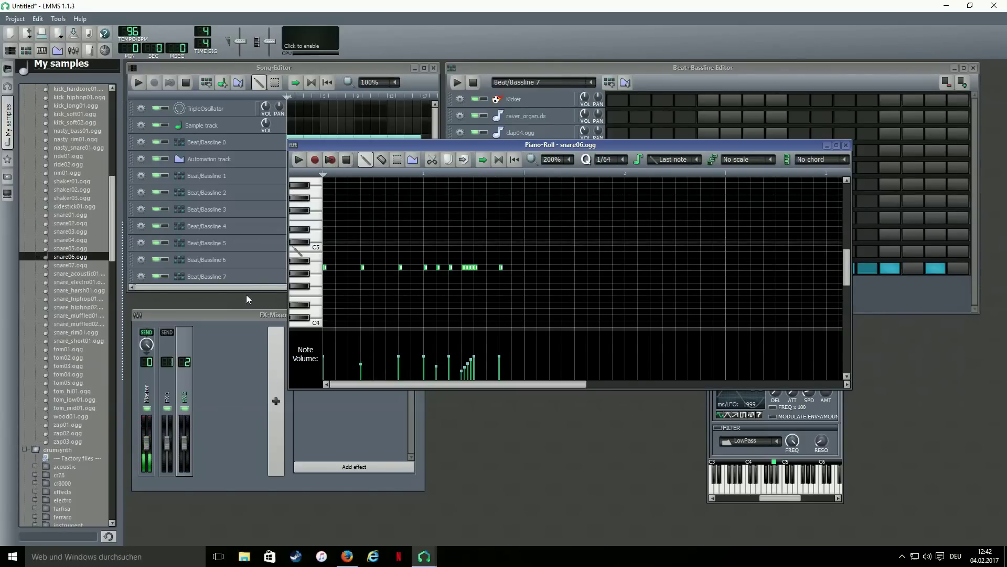
Enlarge the Song-Editor, place Beat/Bassline 7 blocks at bars 8 and 16 and a Beat/Bassline 6 block at bar 17, and play the song
click(253, 288)
drag(263, 293, 265, 308)
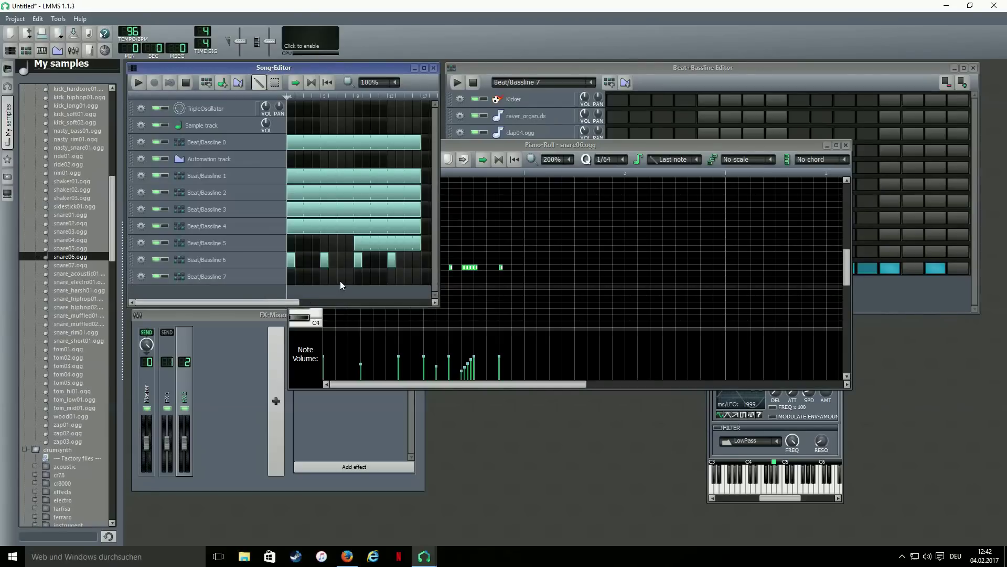
click(417, 274)
click(423, 260)
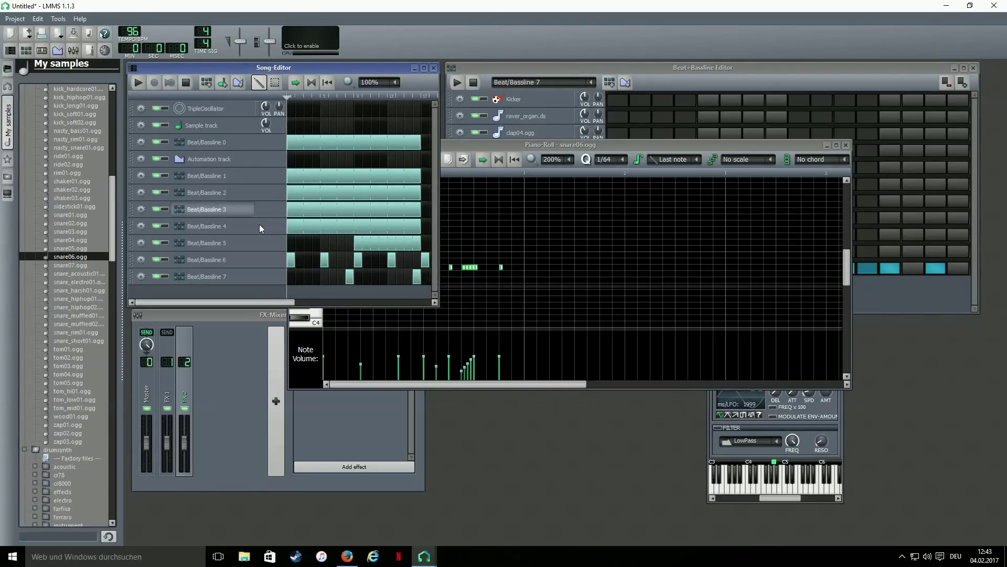
click(140, 81)
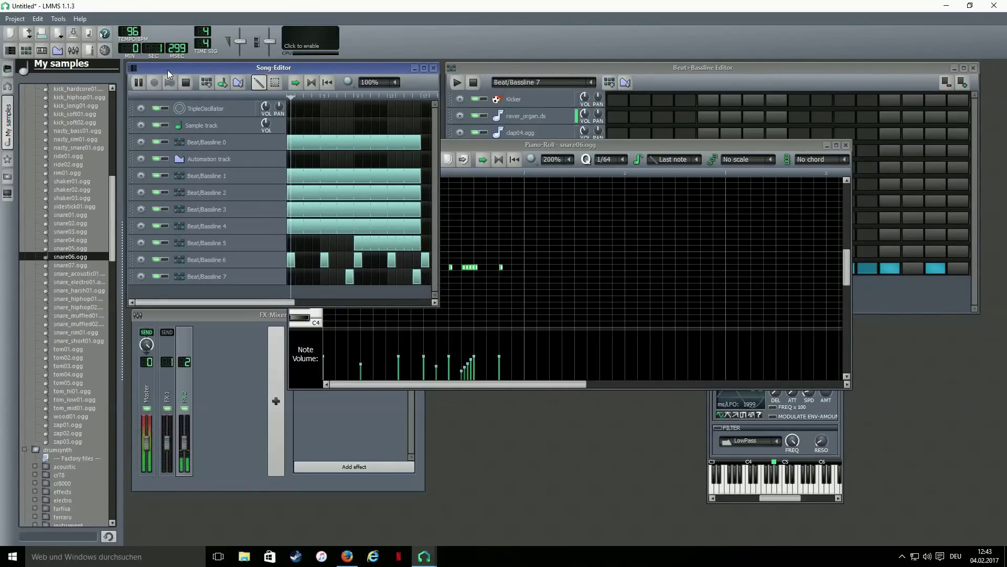